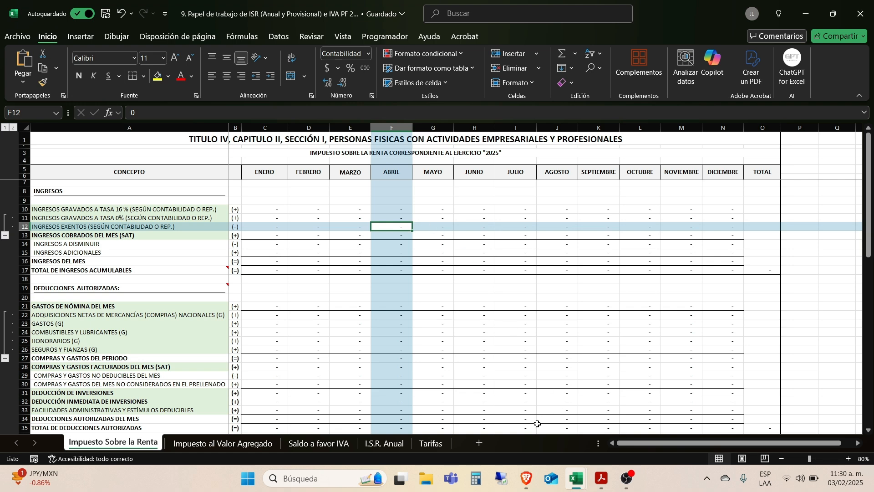
Step: Switch to the browser and open the SAT service for personas físicas' provisional or definitive payments
{"action": "left_click", "coordinate": [509, 459]}
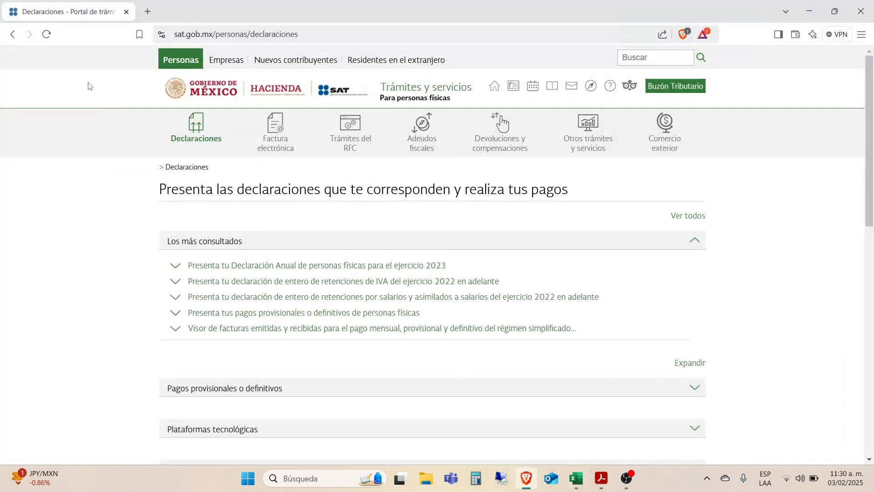
{"action": "mouse_move", "coordinate": [184, 159]}
{"action": "scroll", "coordinate": [255, 256], "scroll_direction": "down", "scroll_amount": 1}
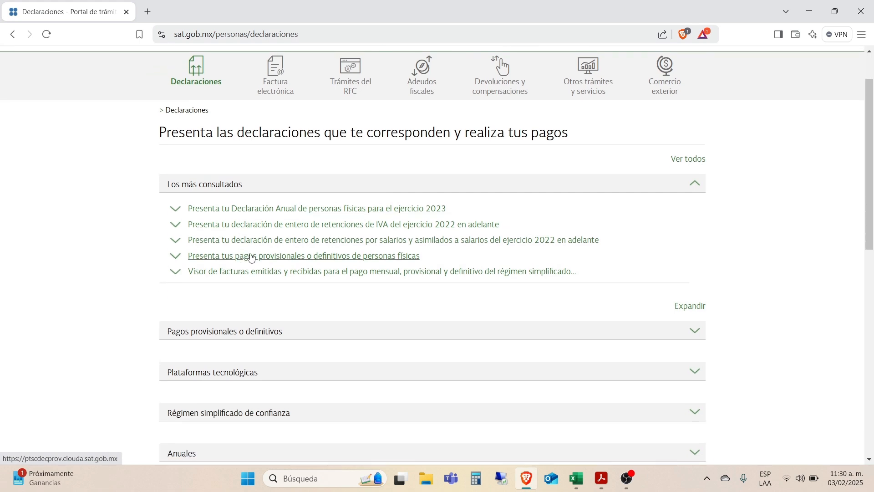
{"action": "left_click", "coordinate": [259, 258]}
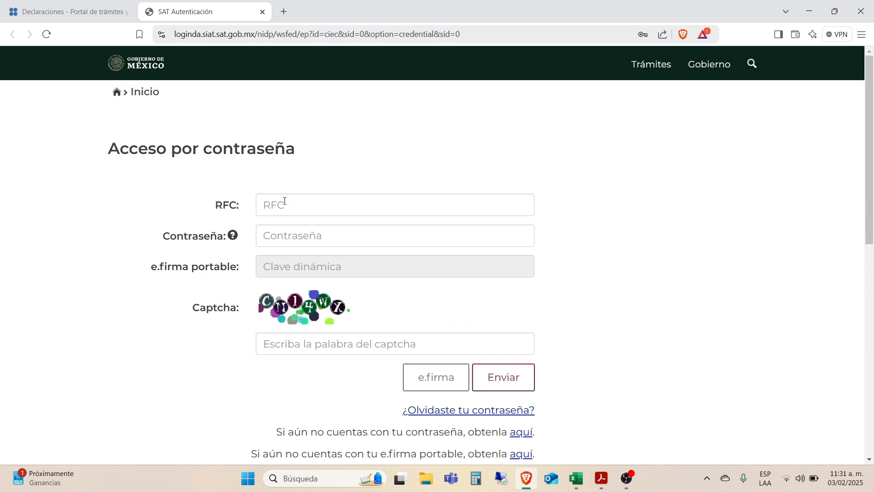
Step: Log in to the SAT portal by filling in the RFC, the account password and the captcha
{"action": "left_click", "coordinate": [285, 201]}
{"action": "left_click", "coordinate": [375, 236]}
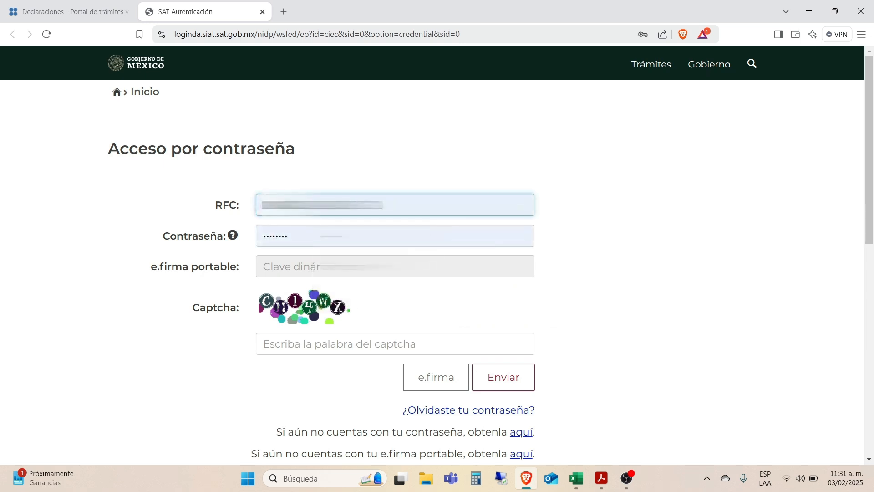
{"action": "left_click", "coordinate": [312, 341]}
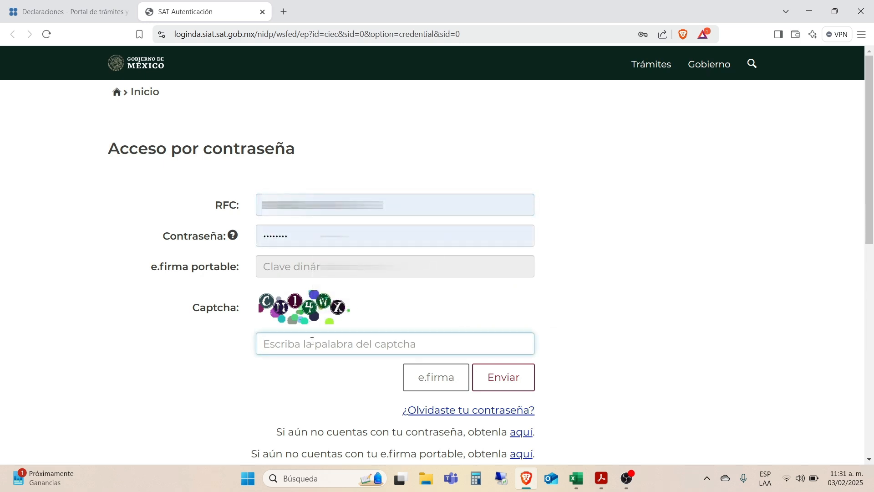
{"action": "type", "text": "CN"}
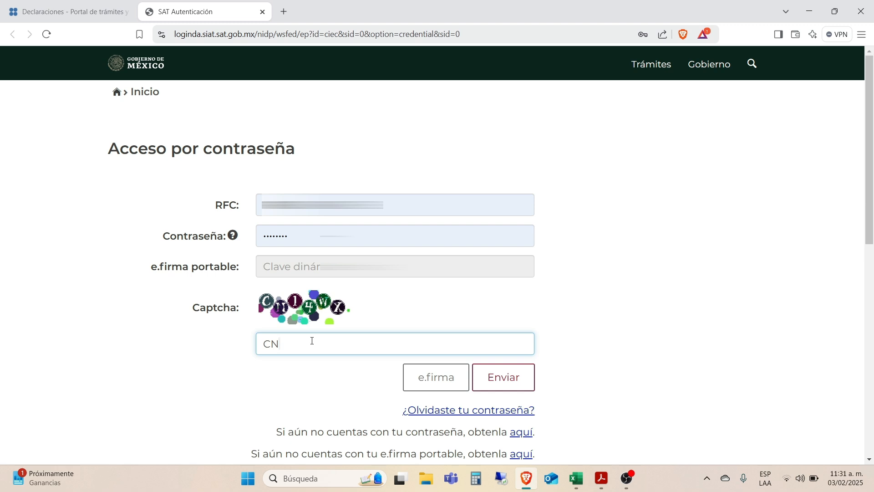
{"action": "type", "text": "14WX"}
{"action": "key", "text": "Return"}
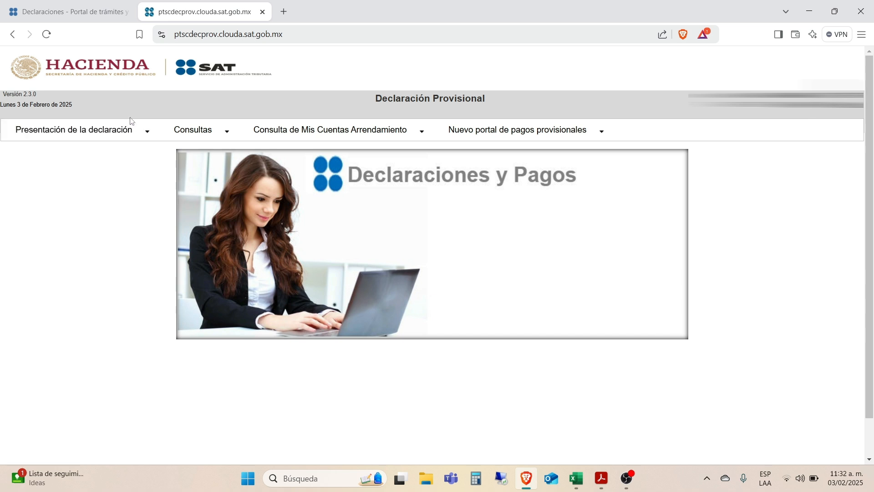
Step: Set up a monthly provisional declaration for Enero 2025 and expand its other obligations that can be declared
{"action": "mouse_move", "coordinate": [66, 134]}
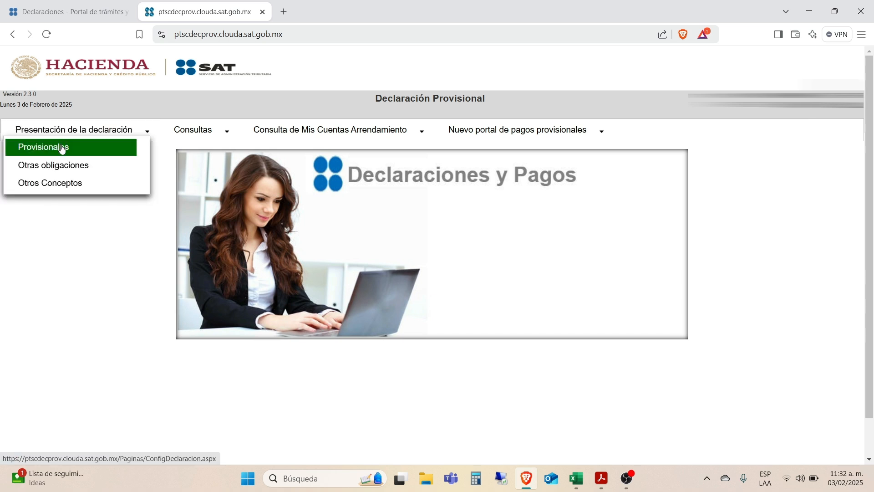
{"action": "left_click", "coordinate": [64, 147]}
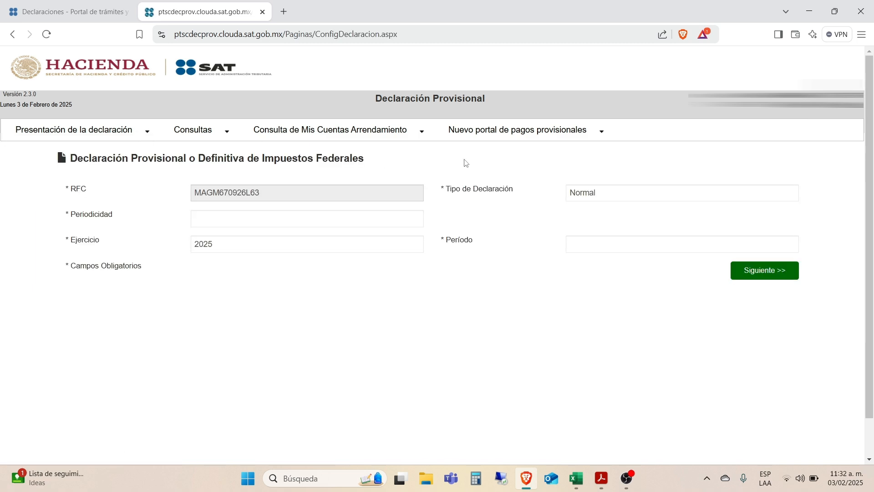
{"action": "left_click", "coordinate": [225, 220]}
{"action": "left_click", "coordinate": [227, 247]}
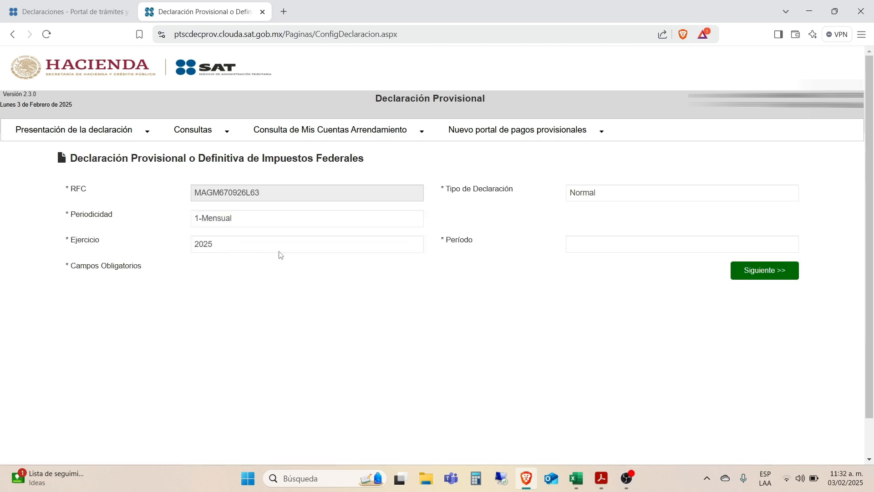
{"action": "left_click", "coordinate": [588, 248]}
{"action": "left_click", "coordinate": [589, 275]}
{"action": "left_click", "coordinate": [739, 273]}
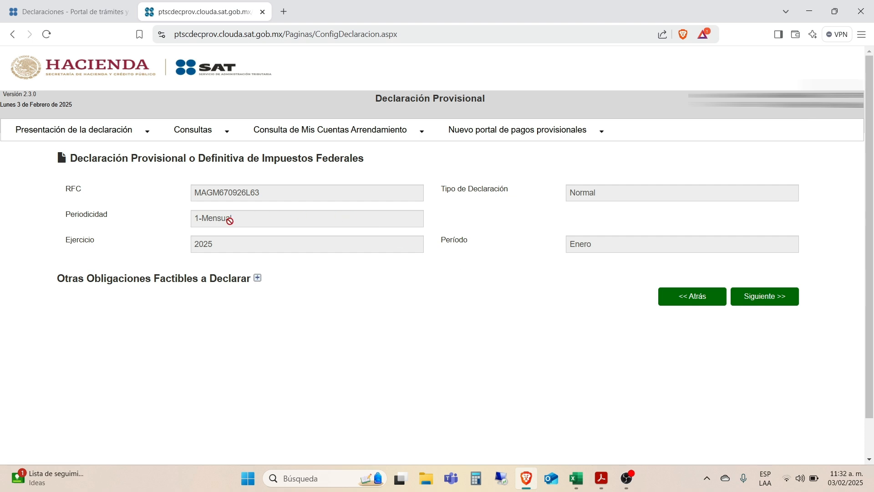
{"action": "left_click", "coordinate": [258, 278]}
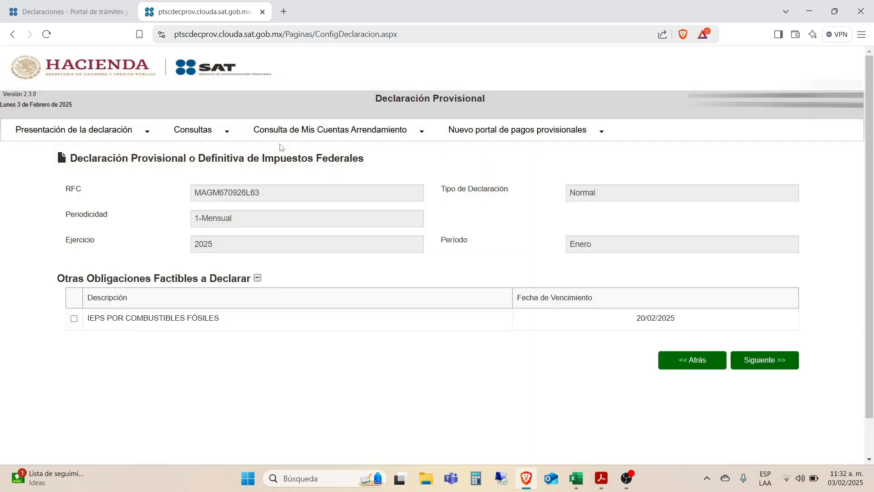
Step: Go to the new provisional payments portal and start presenting a declaration
{"action": "left_click", "coordinate": [63, 131]}
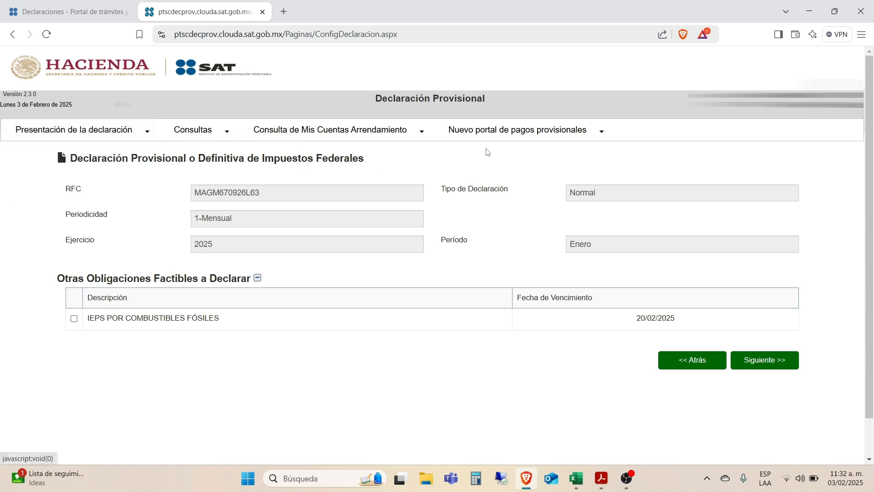
{"action": "left_click", "coordinate": [498, 136]}
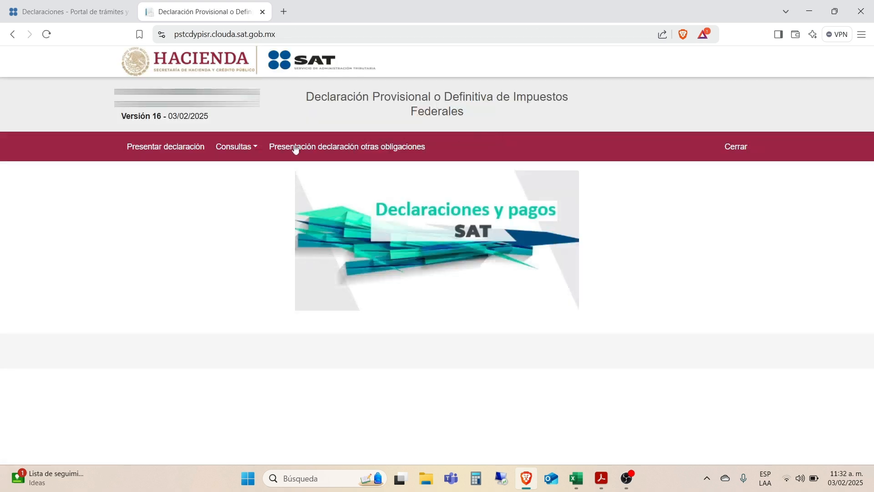
{"action": "left_click", "coordinate": [166, 149]}
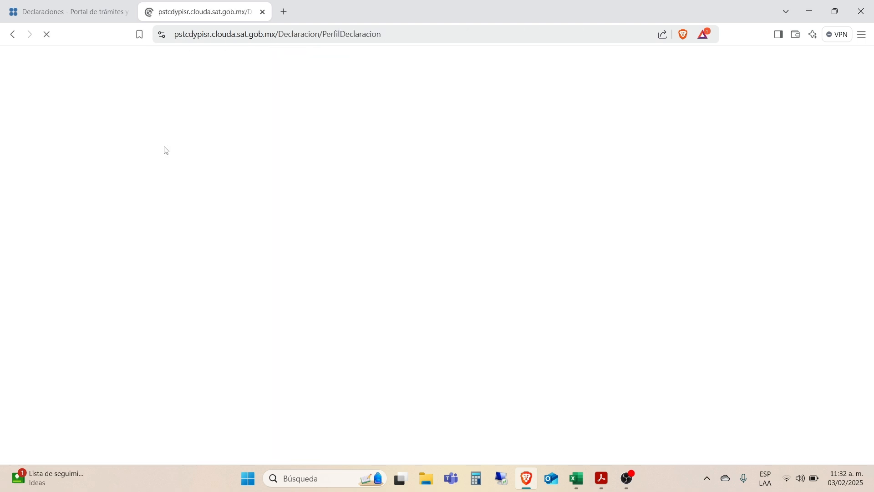
Step: Configure the declaration as 1-Mensual, period Enero and type Normal, and continue with the preselected obligations
{"action": "left_click", "coordinate": [338, 253]}
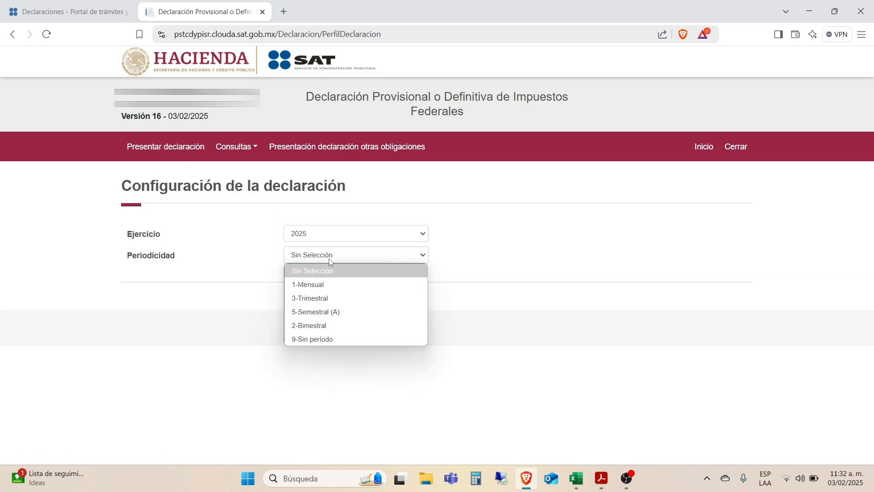
{"action": "left_click", "coordinate": [313, 283]}
{"action": "left_click", "coordinate": [641, 263]}
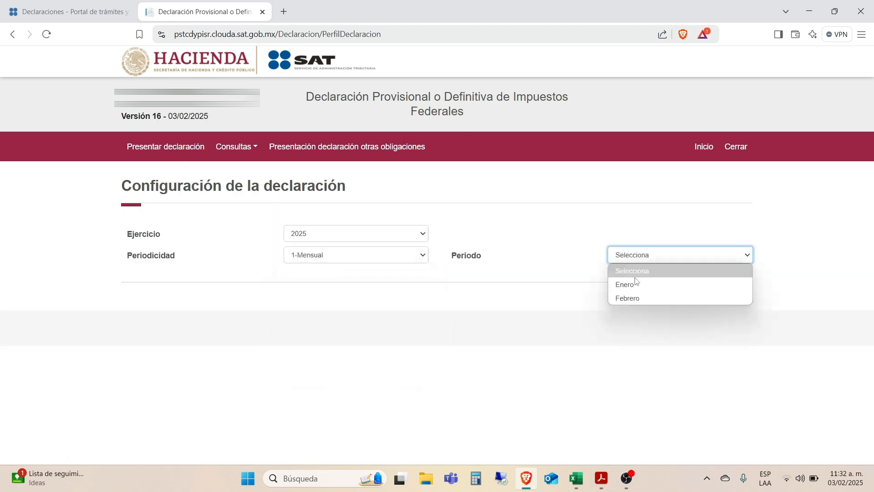
{"action": "left_click", "coordinate": [618, 284]}
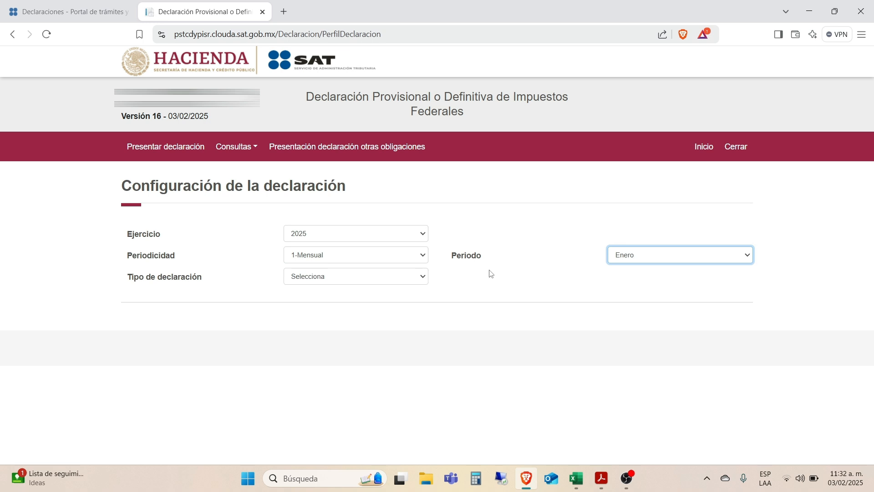
{"action": "left_click", "coordinate": [347, 278]}
{"action": "left_click", "coordinate": [332, 304]}
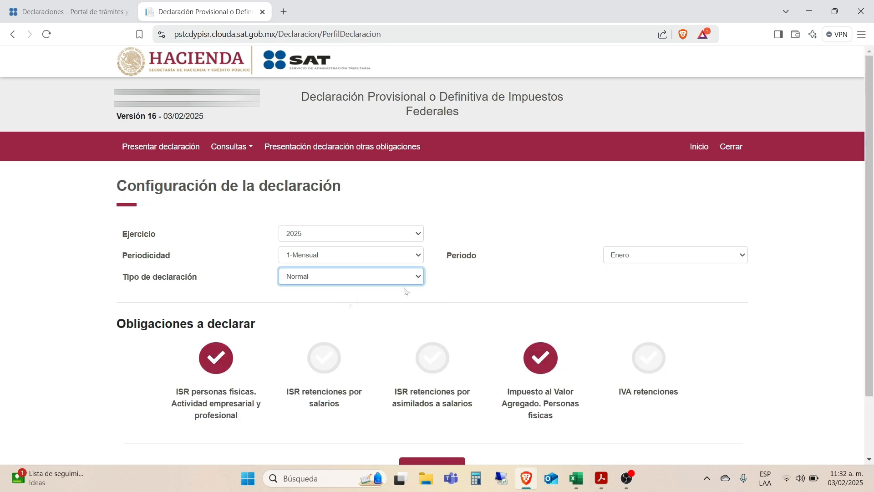
{"action": "scroll", "coordinate": [404, 292], "scroll_direction": "down", "scroll_amount": 2}
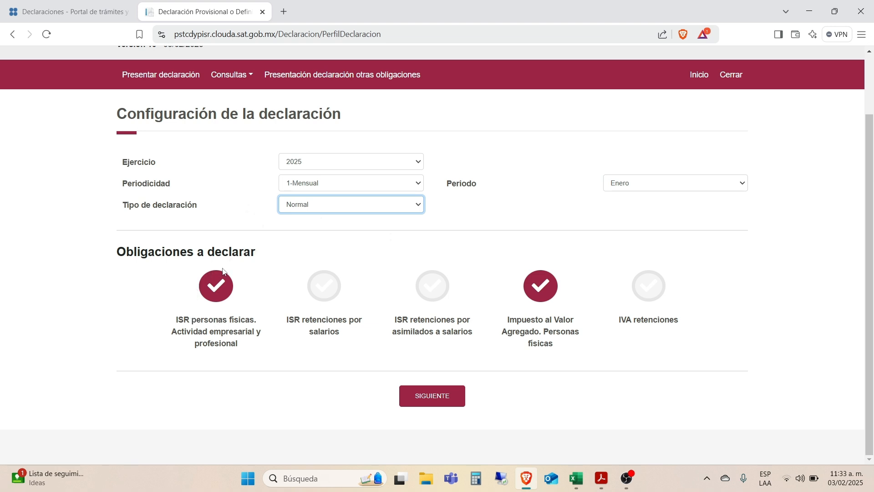
{"action": "left_click", "coordinate": [425, 403]}
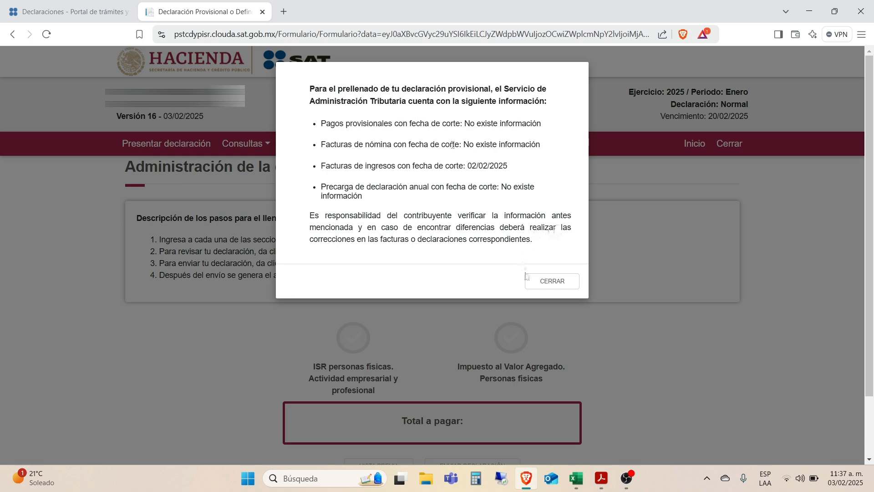
Step: Open the ISR personas físicas obligation and answer No to income obtained in co-ownership or marital partnership
{"action": "left_click", "coordinate": [546, 281]}
{"action": "scroll", "coordinate": [415, 268], "scroll_direction": "down", "scroll_amount": 1}
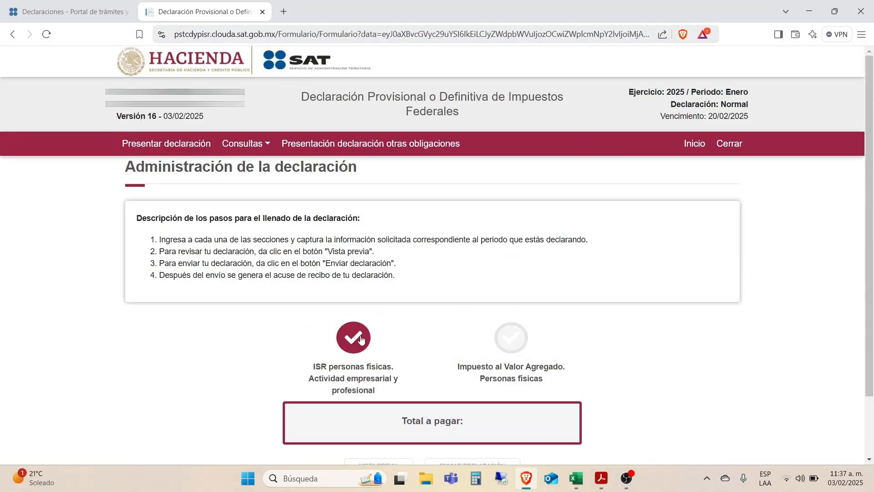
{"action": "left_click", "coordinate": [355, 339]}
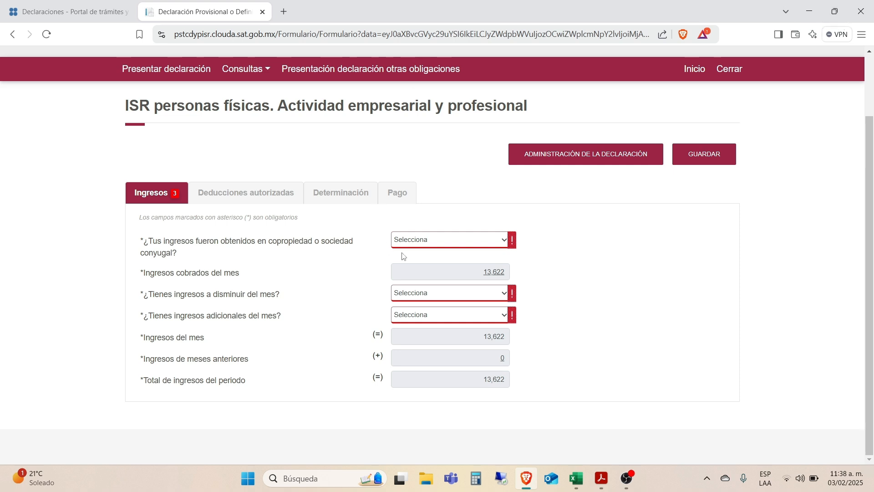
{"action": "left_click", "coordinate": [426, 244]}
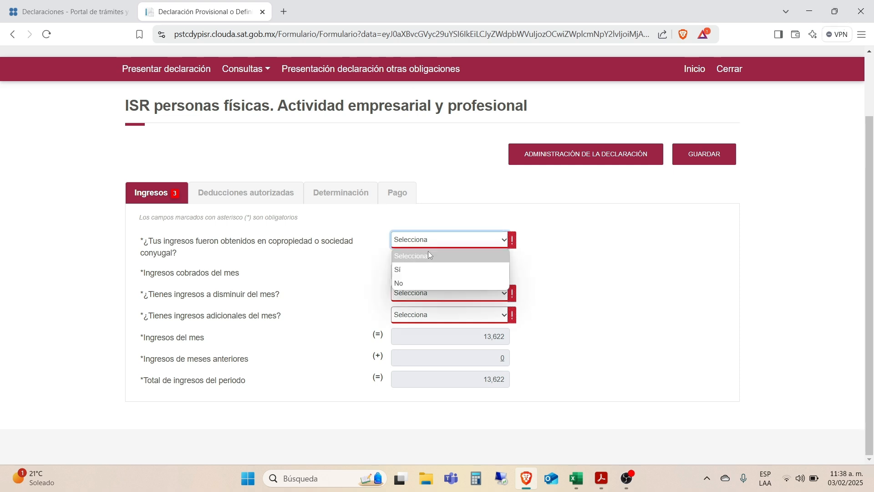
{"action": "left_click", "coordinate": [415, 283]}
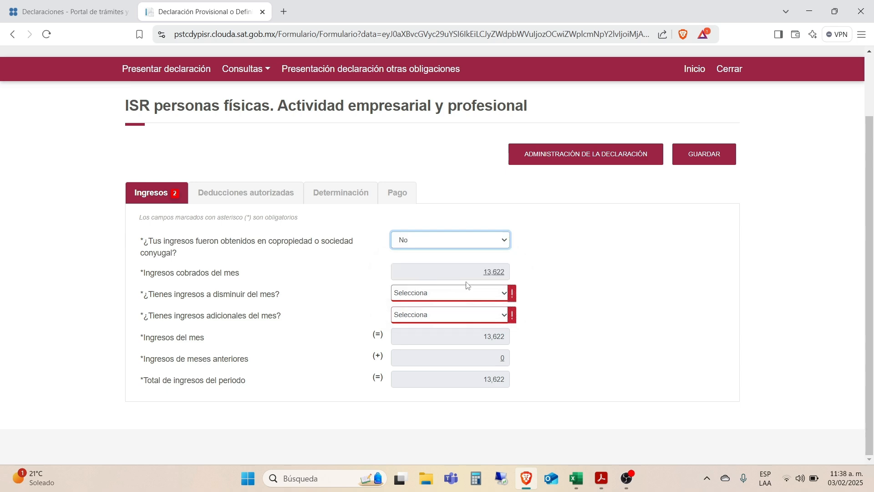
Step: Examine the prefilled invoice detail behind the month's collected income, then close it
{"action": "left_click", "coordinate": [494, 273]}
{"action": "left_click", "coordinate": [778, 64]}
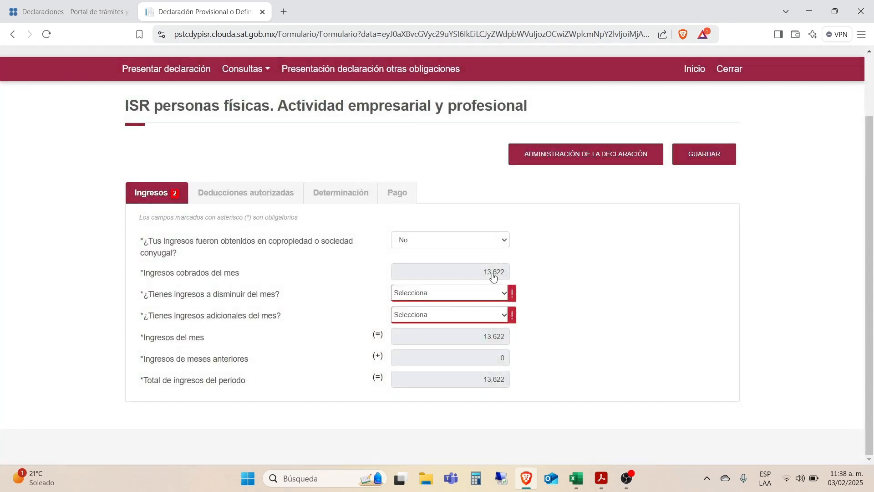
{"action": "left_click", "coordinate": [493, 273]}
{"action": "scroll", "coordinate": [599, 262], "scroll_direction": "down", "scroll_amount": 2}
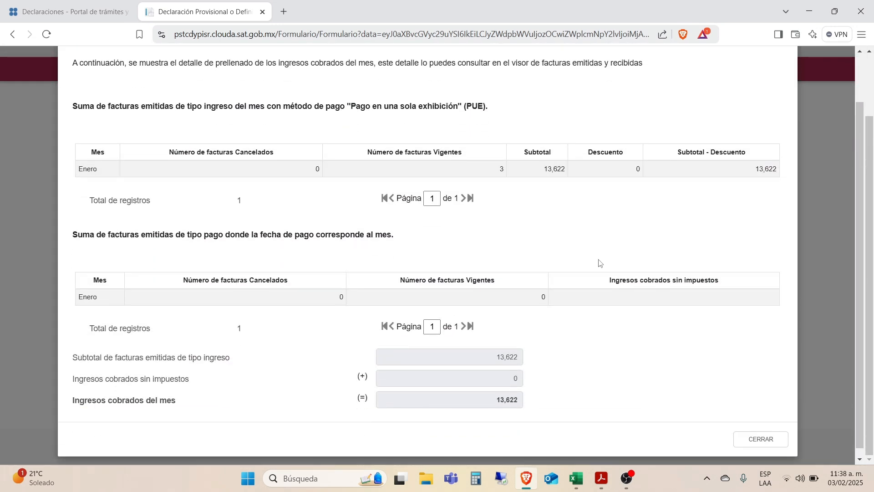
{"action": "scroll", "coordinate": [599, 262], "scroll_direction": "up", "scroll_amount": 1}
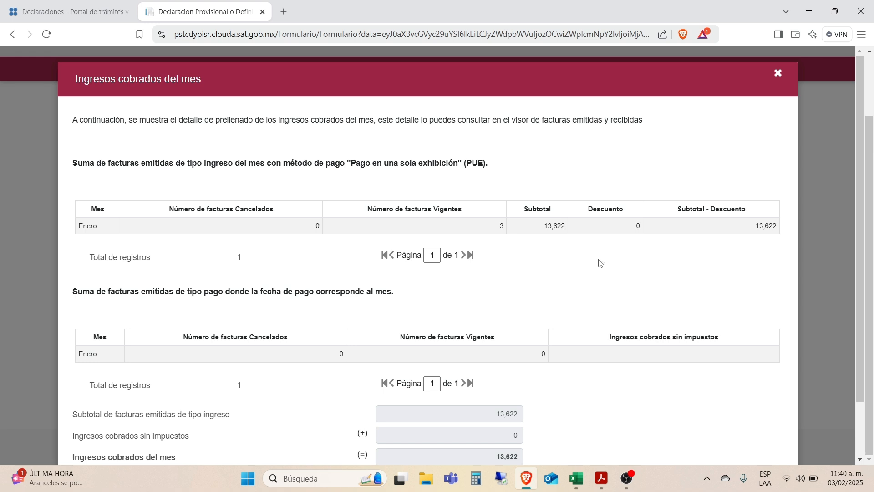
{"action": "scroll", "coordinate": [566, 279], "scroll_direction": "down", "scroll_amount": 2}
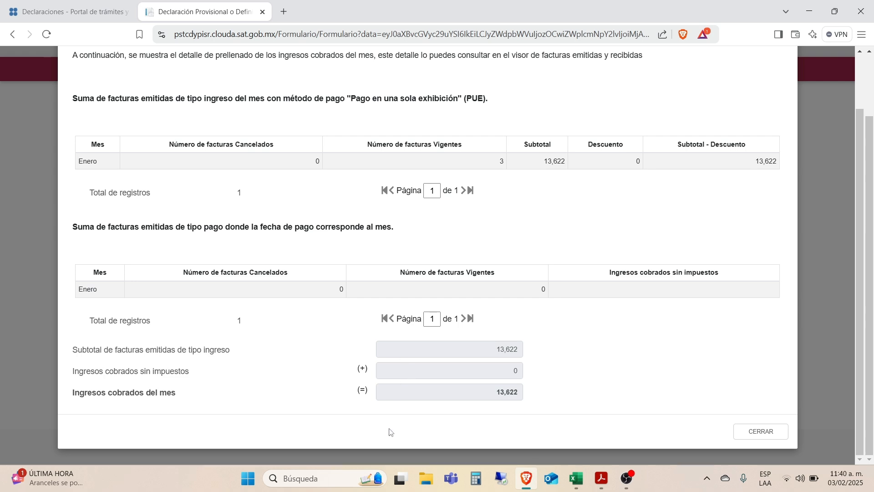
{"action": "left_click", "coordinate": [761, 436]}
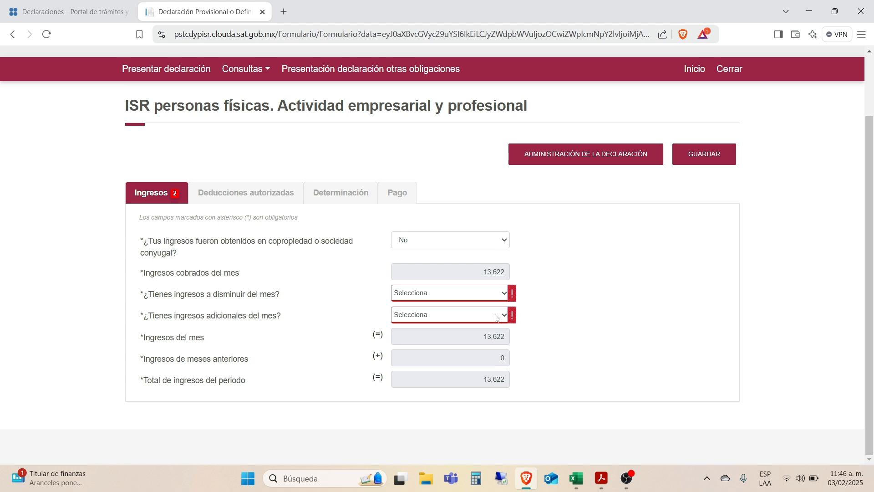
Step: Answer Sí to having income to reduce for the month, review the concepts available for a new record, and close the capture form
{"action": "left_click", "coordinate": [462, 298]}
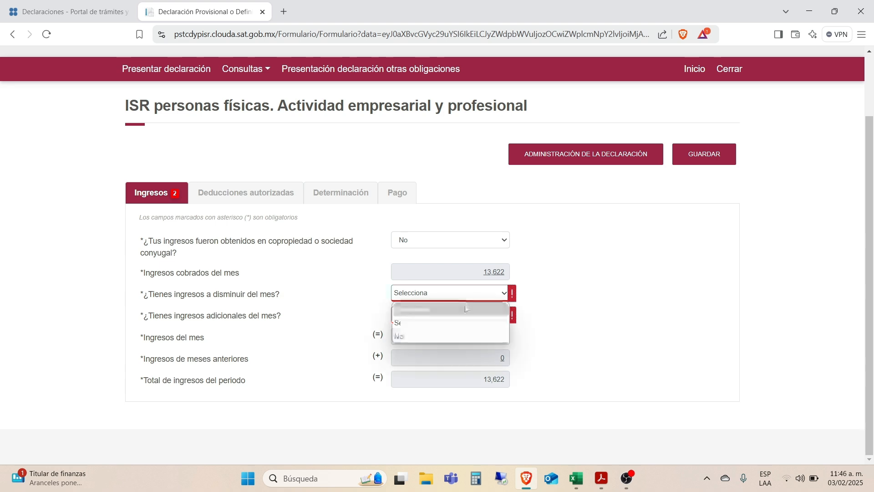
{"action": "left_click", "coordinate": [438, 326]}
{"action": "left_click", "coordinate": [581, 319]}
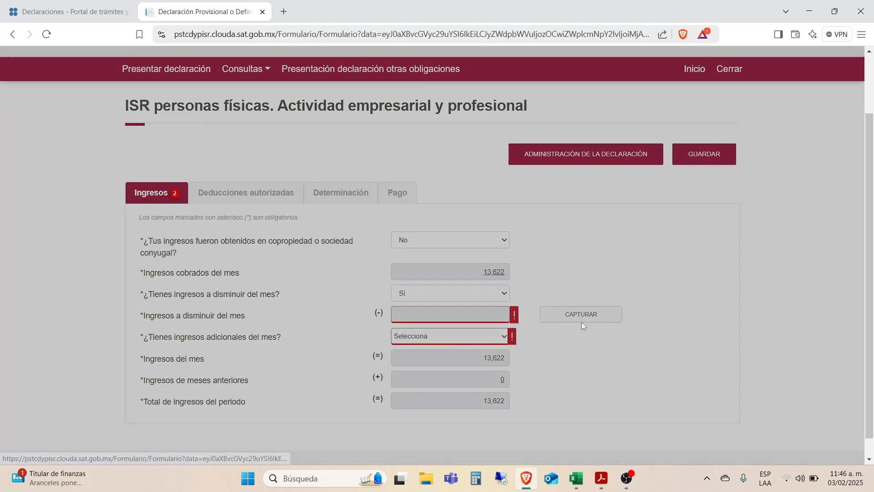
{"action": "left_click", "coordinate": [105, 132]}
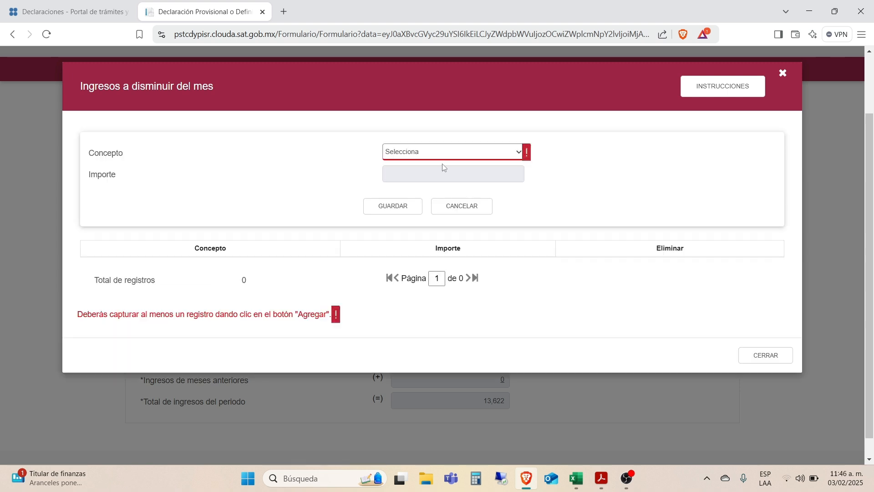
{"action": "left_click", "coordinate": [437, 154]}
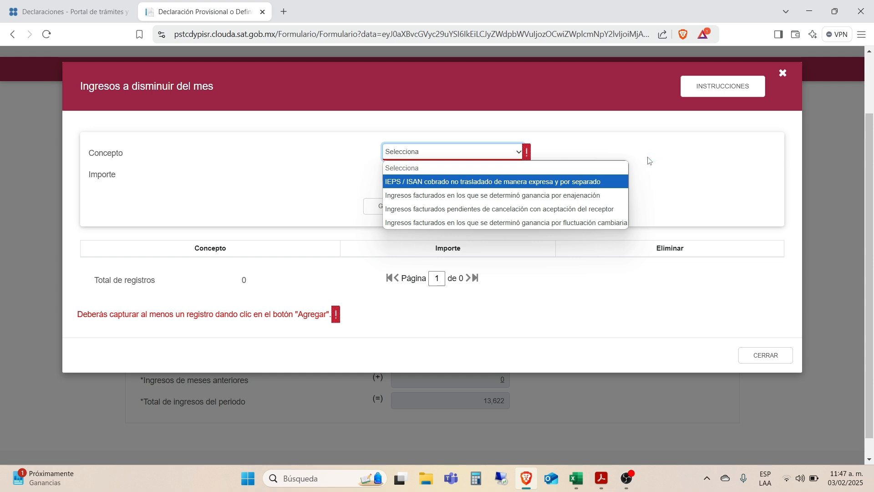
{"action": "left_click", "coordinate": [765, 355]}
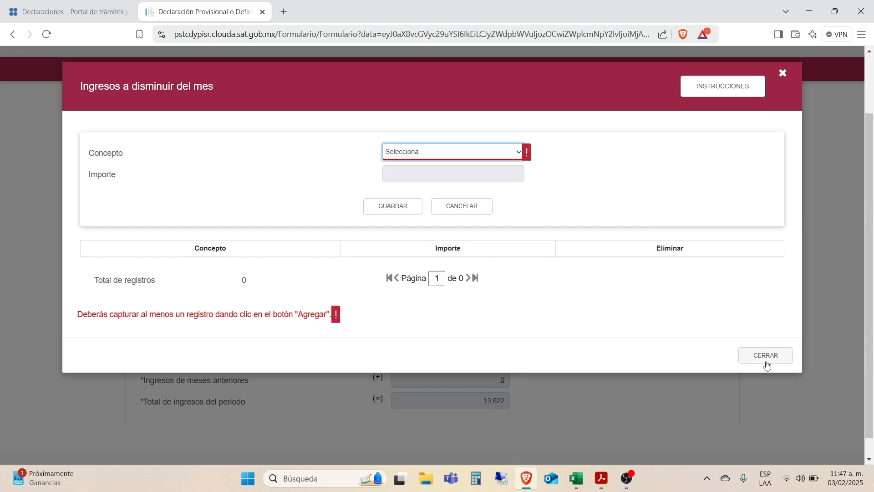
Step: Close the capture form for income to reduce and change that question's answer to No
{"action": "left_click", "coordinate": [765, 355]}
{"action": "left_click", "coordinate": [455, 294]}
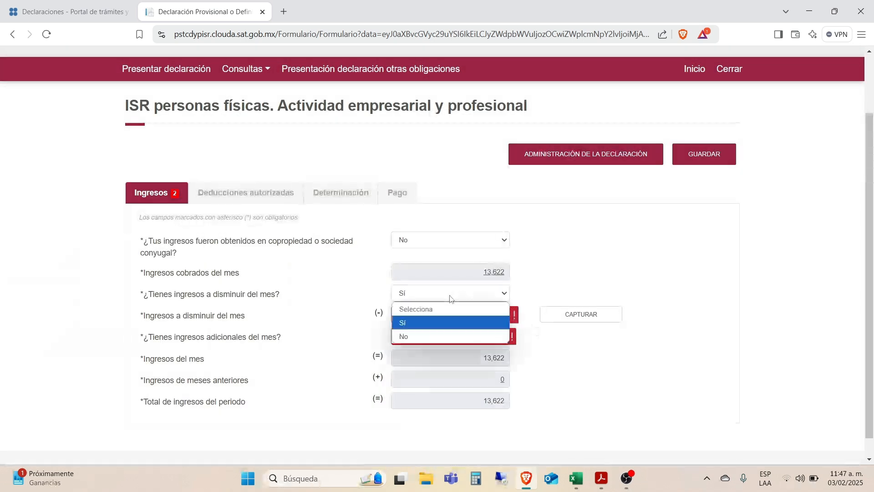
{"action": "left_click", "coordinate": [418, 336]}
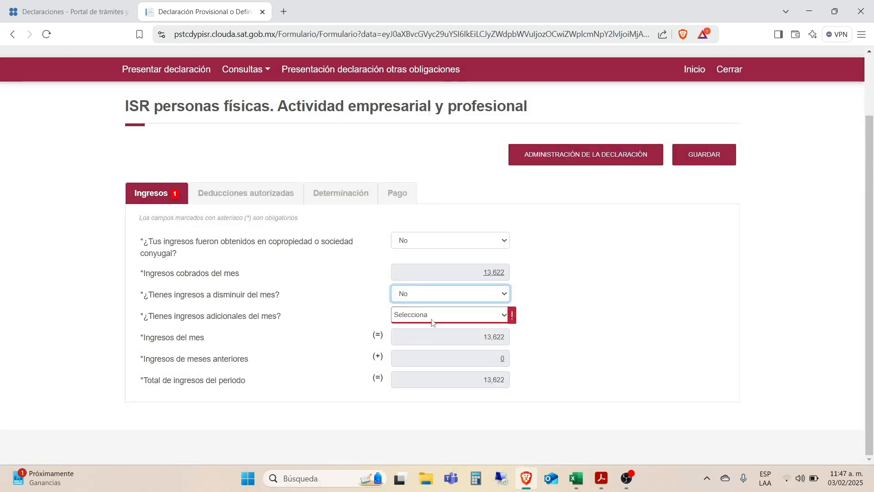
Step: Answer Sí to having additional income for the month, review the concepts available for a new record, and close the capture form
{"action": "left_click", "coordinate": [485, 317]}
{"action": "left_click", "coordinate": [432, 348]}
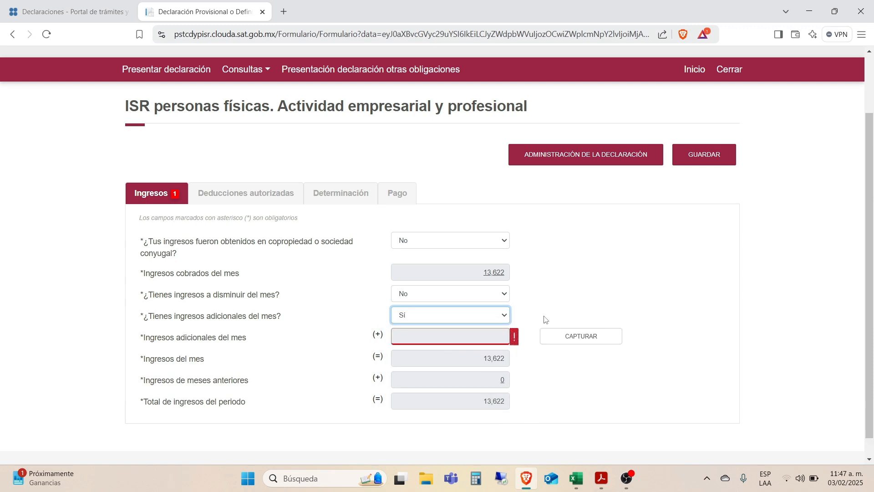
{"action": "left_click", "coordinate": [564, 337]}
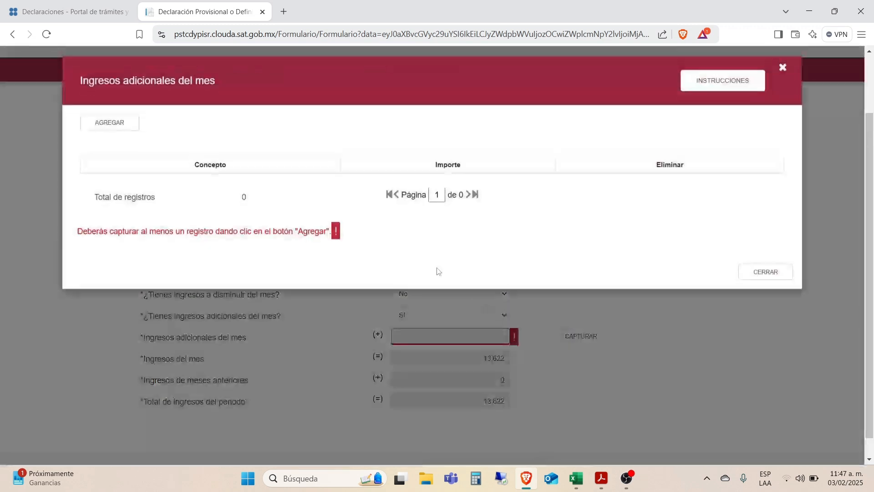
{"action": "left_click", "coordinate": [121, 131]}
{"action": "left_click", "coordinate": [421, 151]}
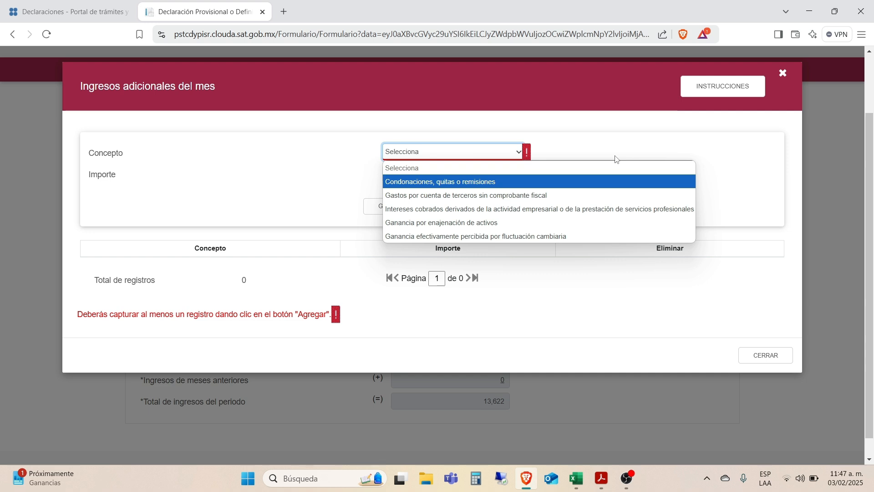
{"action": "left_click", "coordinate": [408, 160]}
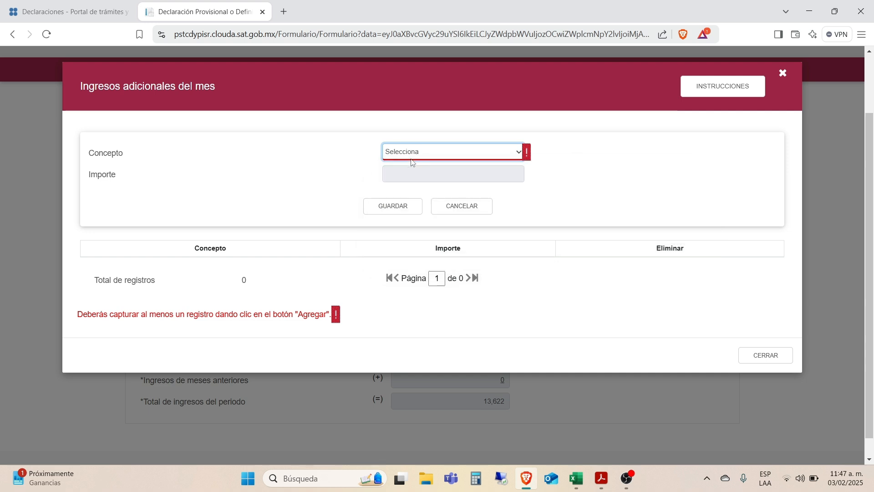
{"action": "left_click", "coordinate": [406, 152]}
{"action": "left_click", "coordinate": [507, 245]}
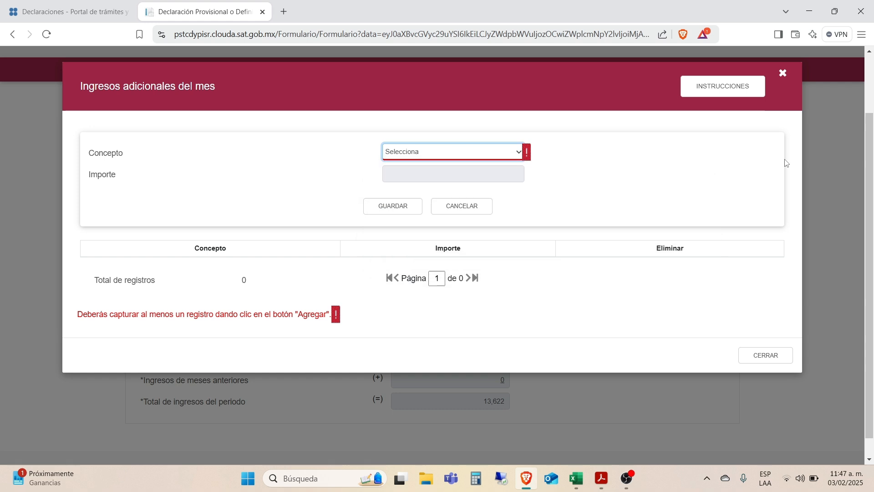
{"action": "left_click", "coordinate": [765, 355]}
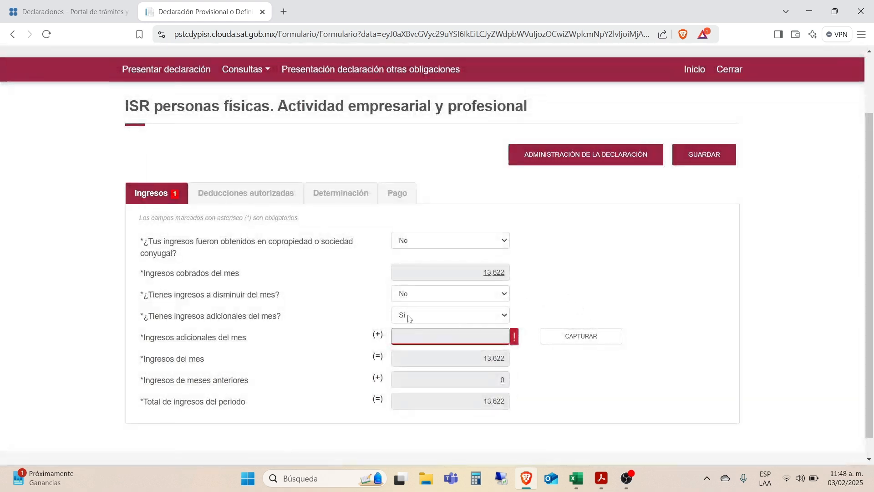
Step: Answer No to having additional income for the month, and check the detail of income from previous months
{"action": "left_click", "coordinate": [408, 315]}
{"action": "left_click", "coordinate": [410, 358]}
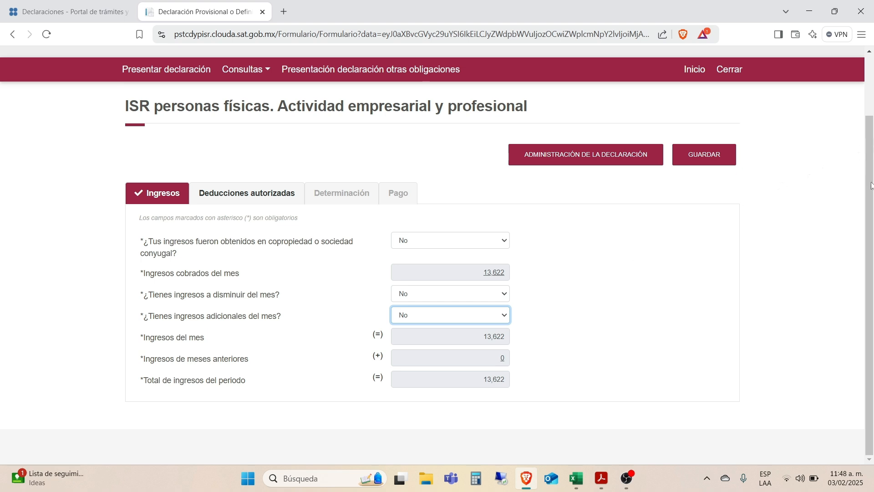
{"action": "left_click", "coordinate": [502, 360]}
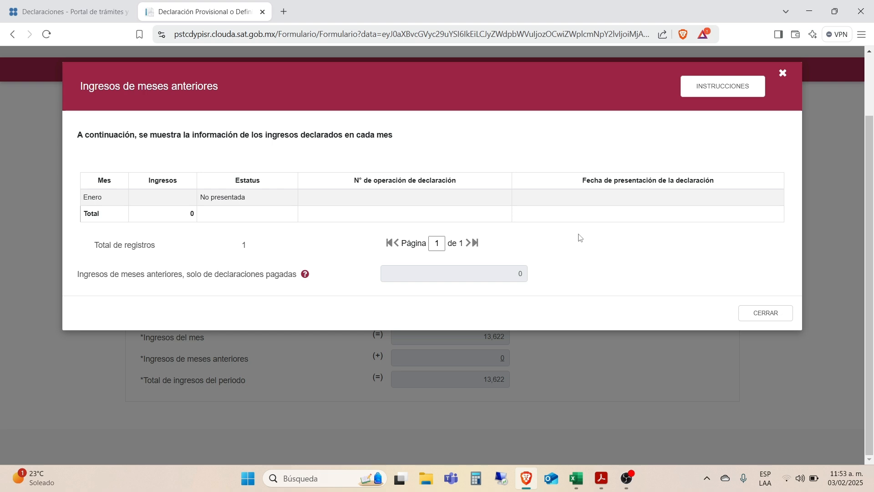
{"action": "left_click", "coordinate": [768, 315]}
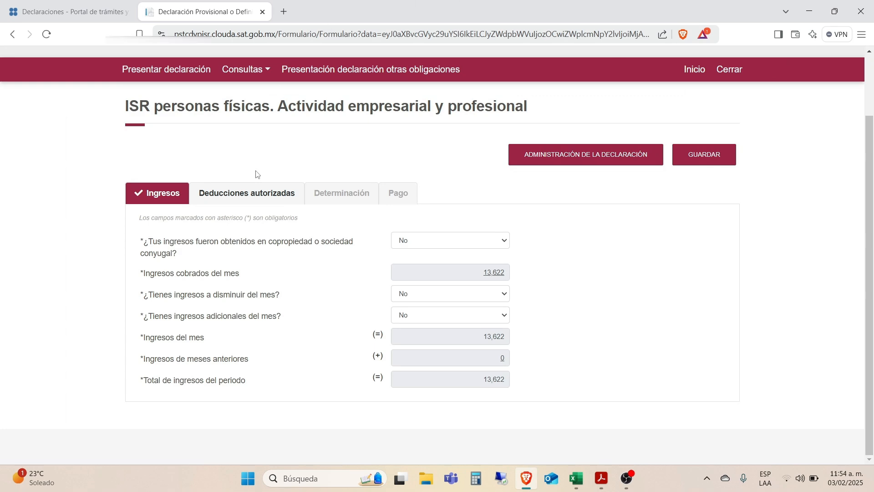
Step: In Deducciones autorizadas, capture 0 as the month's payroll expenses not considered in the prefilled data
{"action": "left_click", "coordinate": [249, 196]}
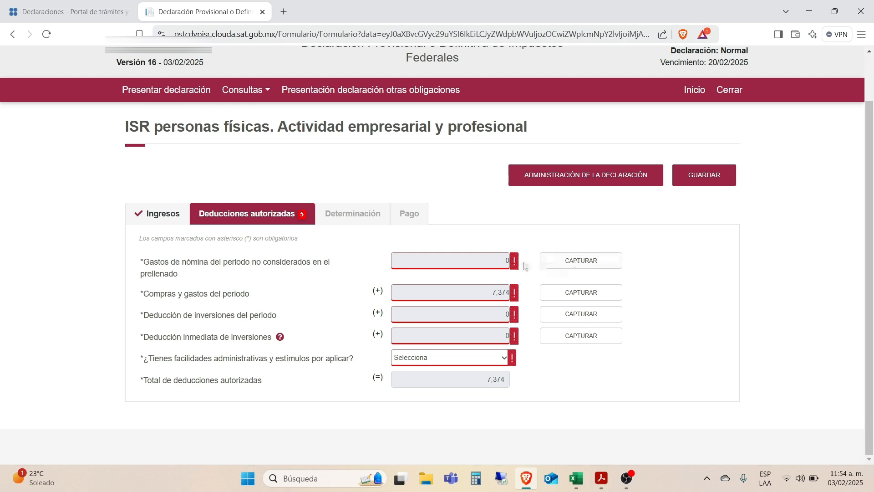
{"action": "left_click", "coordinate": [576, 262]}
{"action": "left_click", "coordinate": [490, 253]}
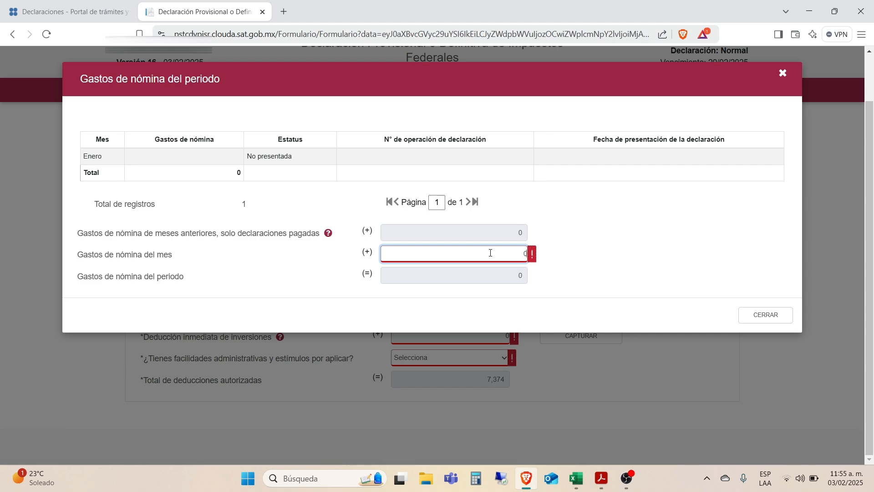
{"action": "left_click", "coordinate": [779, 315]}
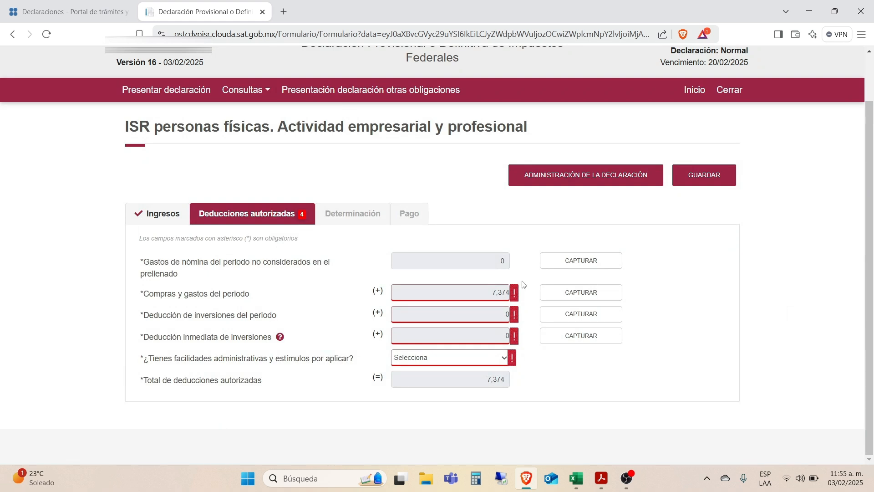
Step: Examine the prefilled detail behind the month's invoiced purchases and expenses, including the invoice type, payment method and payment form criteria
{"action": "left_click", "coordinate": [554, 293]}
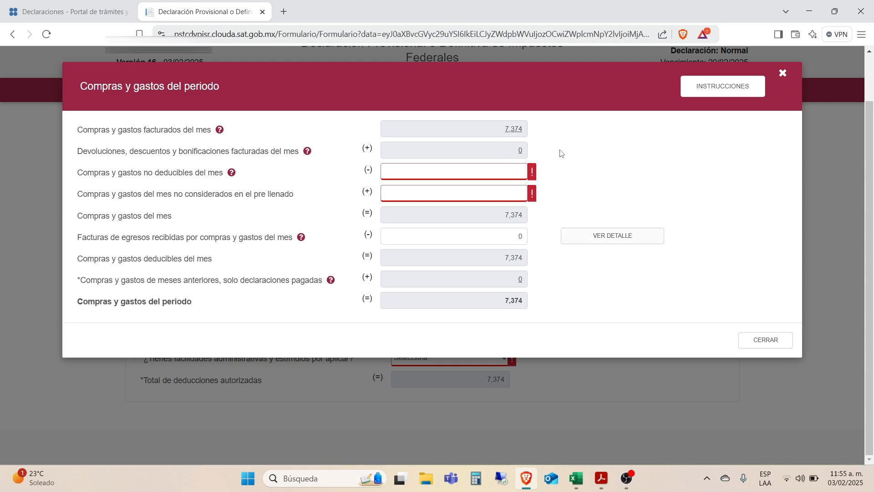
{"action": "left_click", "coordinate": [513, 131]}
{"action": "scroll", "coordinate": [570, 209], "scroll_direction": "down", "scroll_amount": 1}
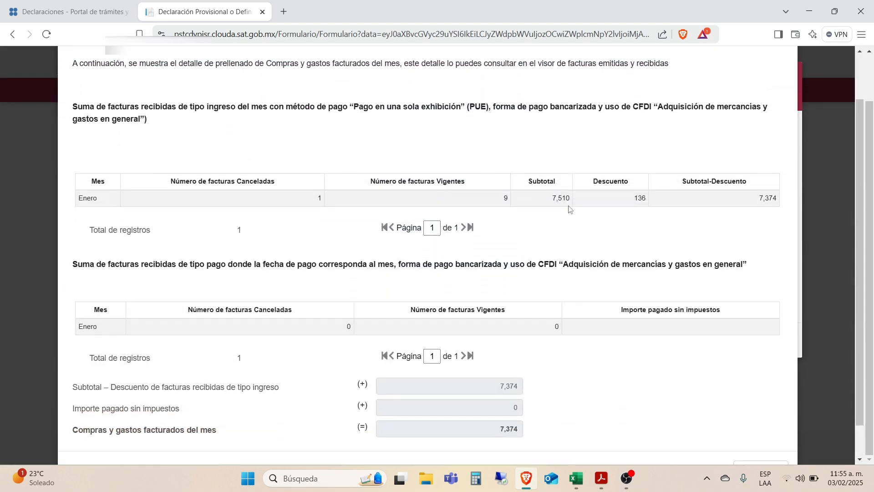
{"action": "scroll", "coordinate": [570, 209], "scroll_direction": "up", "scroll_amount": 1}
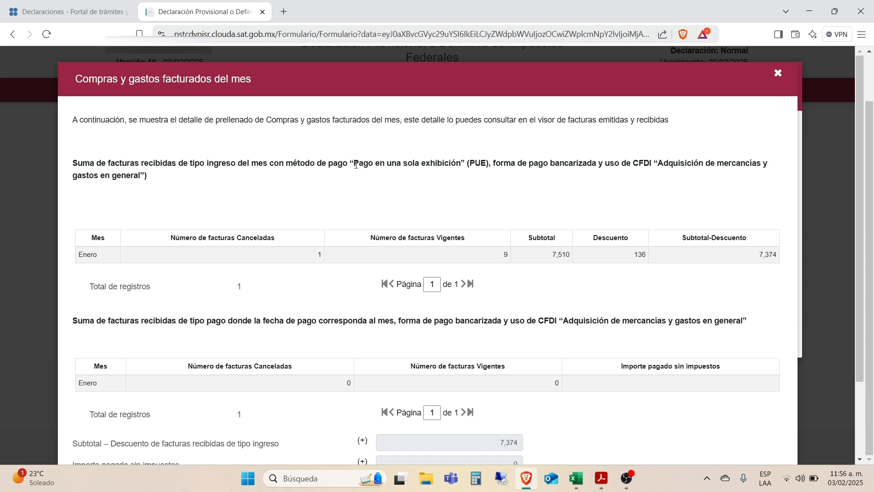
{"action": "left_click_drag", "start_coordinate": [354, 163], "coordinate": [460, 163]}
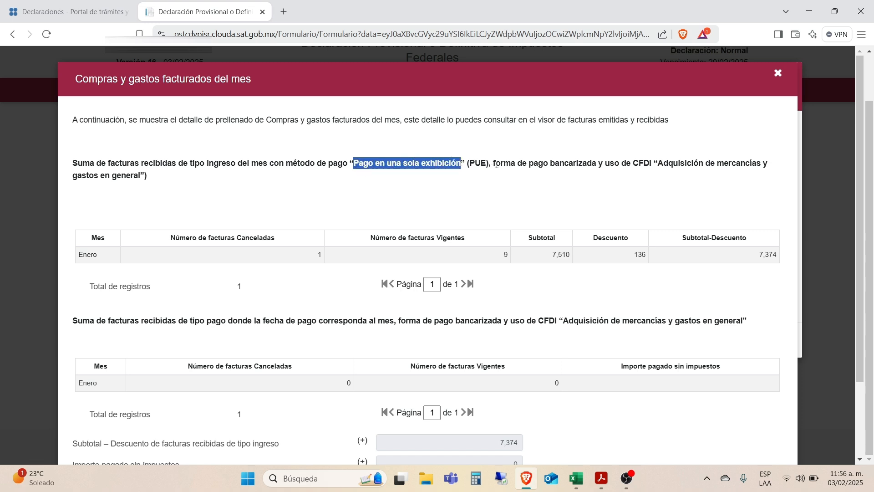
{"action": "left_click_drag", "start_coordinate": [495, 163], "coordinate": [594, 172]}
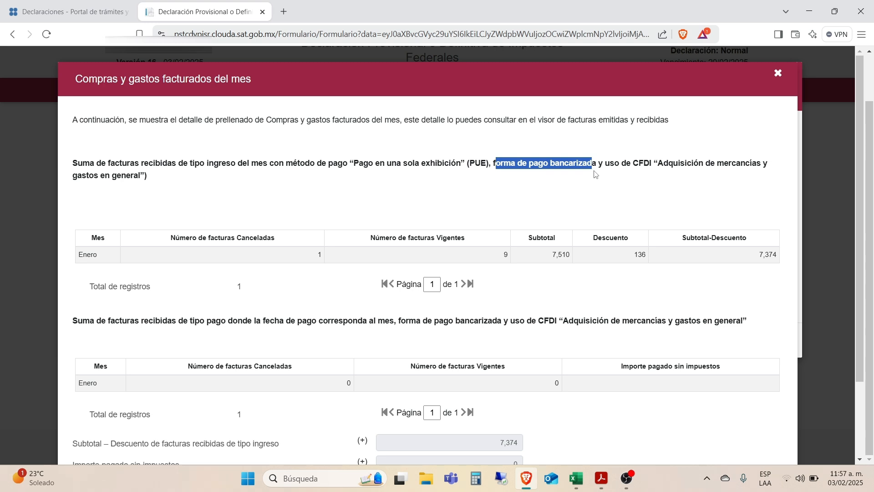
{"action": "left_click_drag", "start_coordinate": [190, 163], "coordinate": [233, 165]}
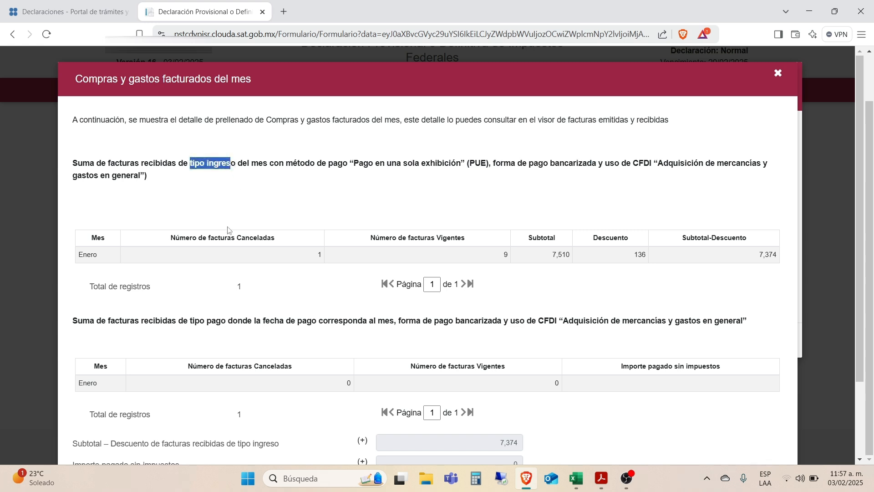
{"action": "scroll", "coordinate": [230, 230], "scroll_direction": "down", "scroll_amount": 1}
{"action": "left_click_drag", "start_coordinate": [193, 264], "coordinate": [291, 275]}
{"action": "scroll", "coordinate": [483, 372], "scroll_direction": "down", "scroll_amount": 1}
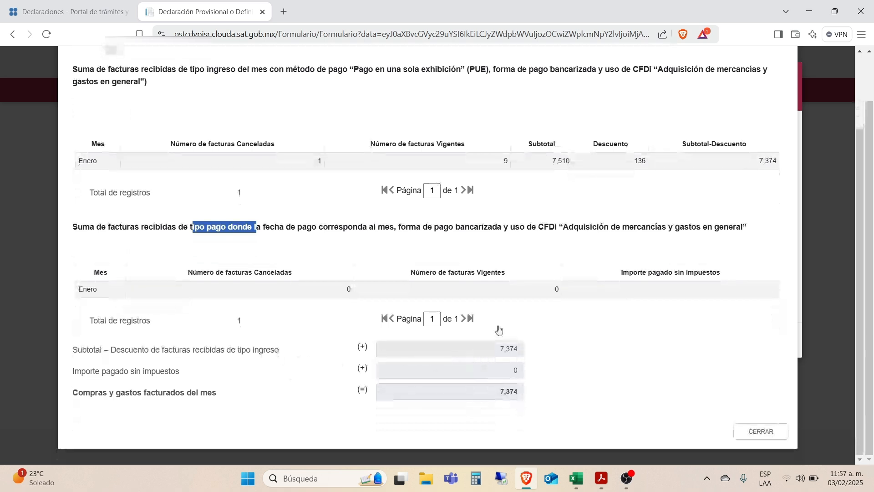
{"action": "left_click", "coordinate": [760, 430]}
Step: Set both the month's non-deductible purchases and expenses and those not considered in the prefilled data to 0, and close the form
{"action": "left_click", "coordinate": [472, 175]}
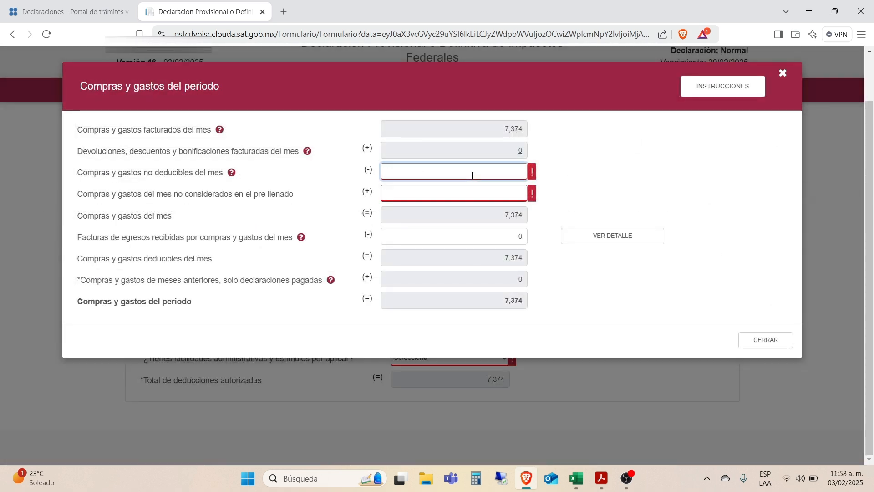
{"action": "type", "text": "0"}
{"action": "key", "text": "Tab"}
{"action": "type", "text": "0"}
{"action": "key", "text": "Tab"}
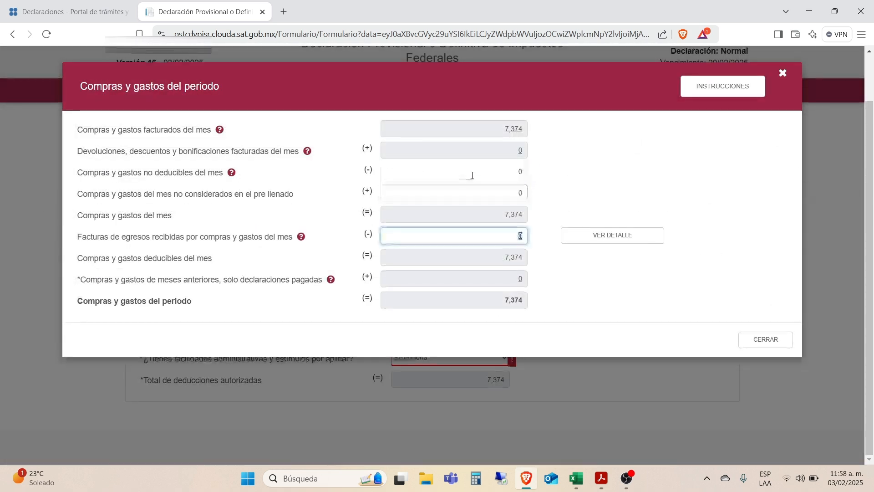
{"action": "left_click", "coordinate": [764, 340]}
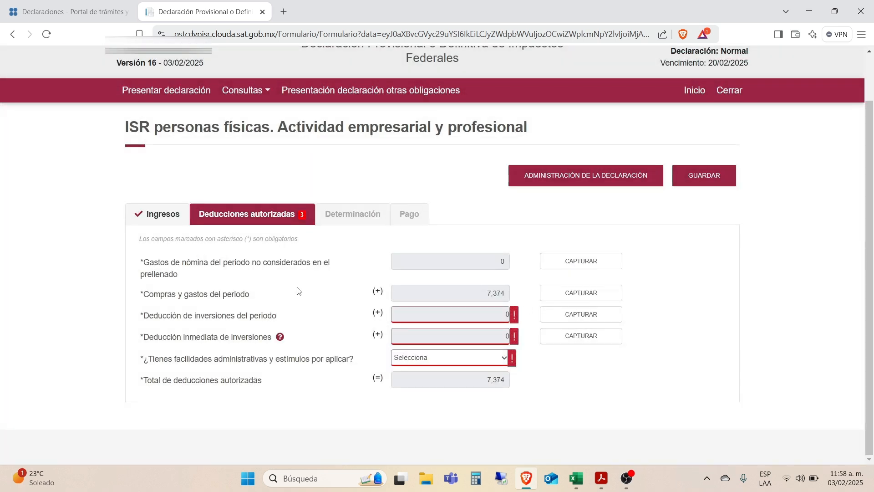
Step: Capture 0 for the month's investment deduction and 0 for the month's immediate investment deduction
{"action": "left_click", "coordinate": [589, 318]}
{"action": "left_click", "coordinate": [455, 270]}
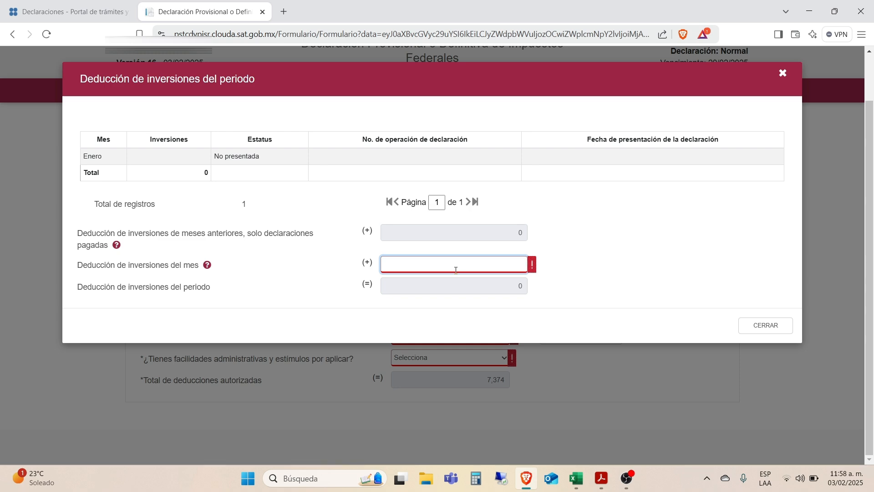
{"action": "left_click", "coordinate": [773, 325]}
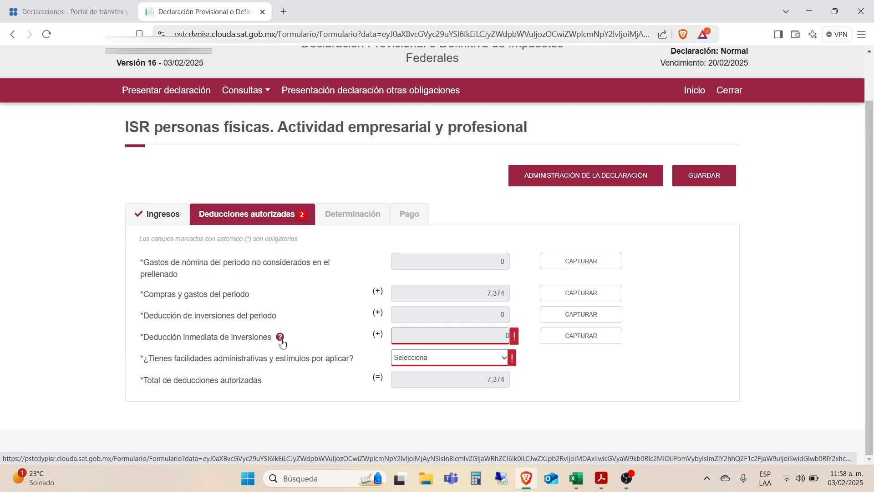
{"action": "mouse_move", "coordinate": [281, 342]}
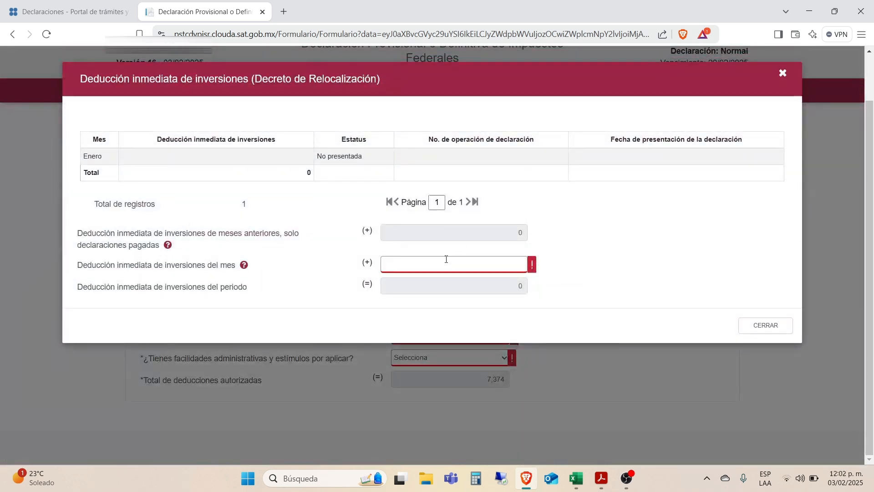
{"action": "scroll", "coordinate": [446, 259], "scroll_direction": "up", "scroll_amount": 1}
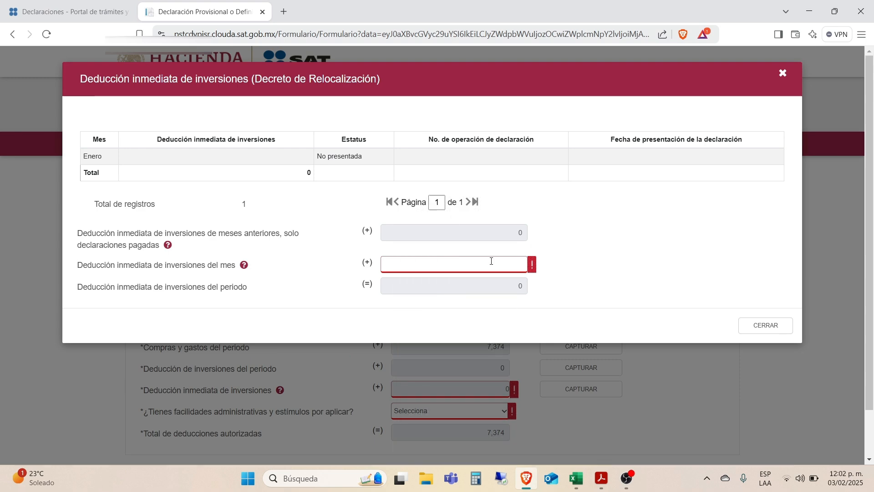
{"action": "left_click", "coordinate": [527, 265]}
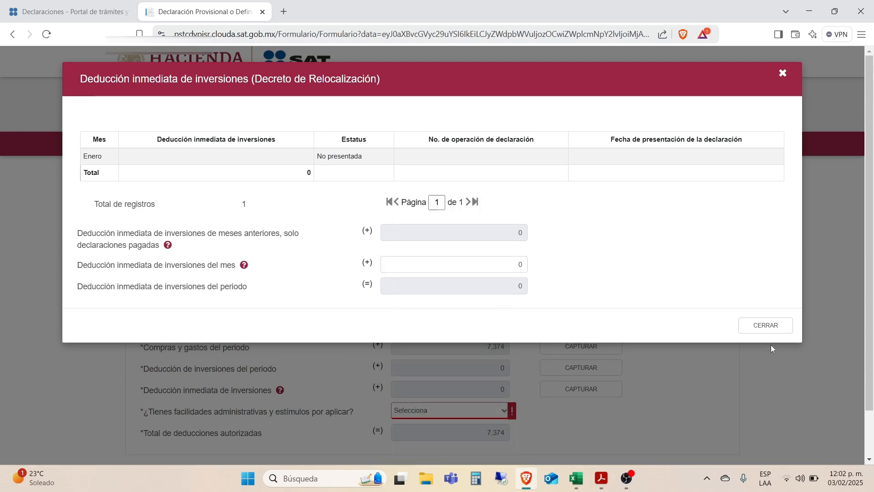
{"action": "left_click", "coordinate": [764, 326]}
Step: Answer No to having administrative facilities and incentives to apply to the authorized deductions
{"action": "scroll", "coordinate": [302, 208], "scroll_direction": "down", "scroll_amount": 1}
{"action": "left_click", "coordinate": [450, 357]}
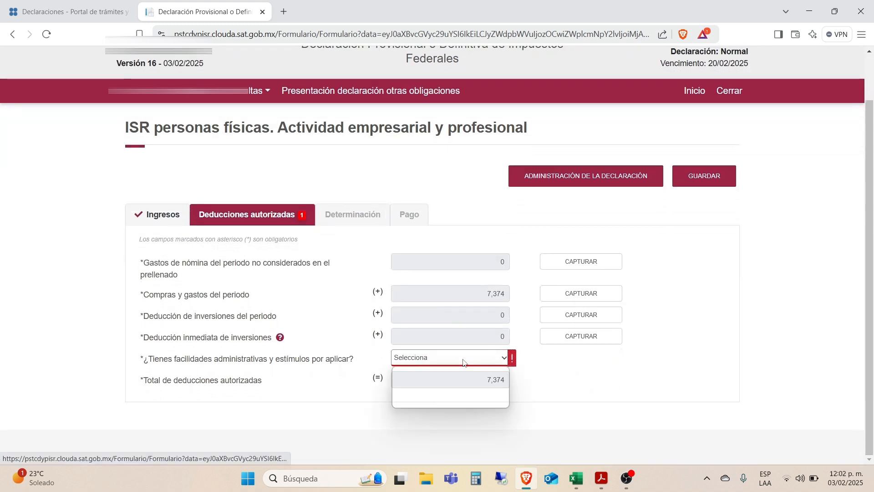
{"action": "left_click", "coordinate": [428, 400]}
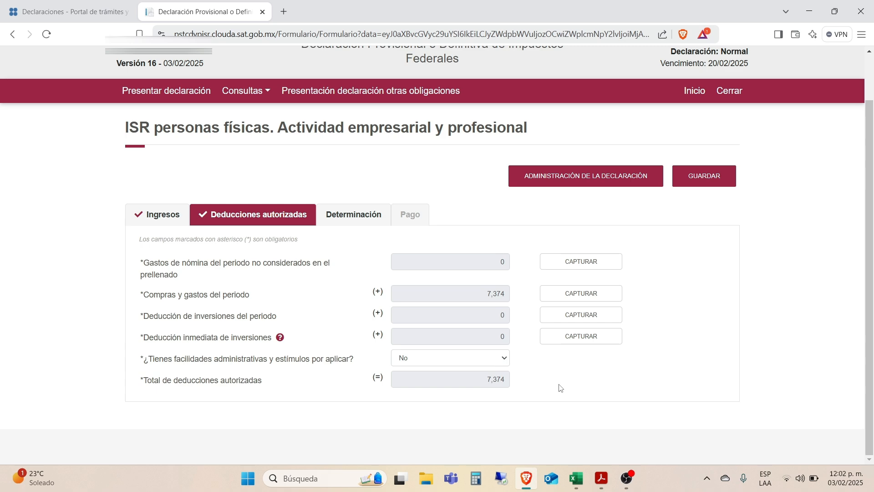
Step: In the ISR determination, capture 6248 as the updated prior-year tax loss applied in the period
{"action": "left_click", "coordinate": [354, 215]}
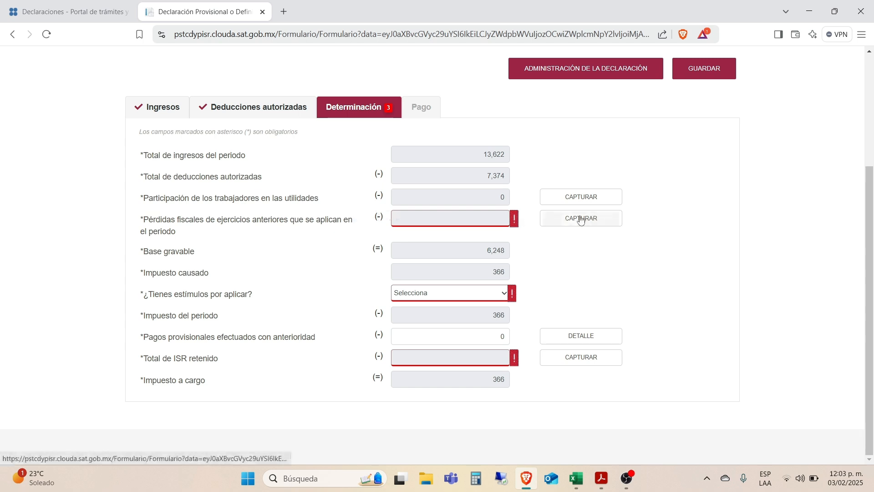
{"action": "left_click", "coordinate": [579, 219]}
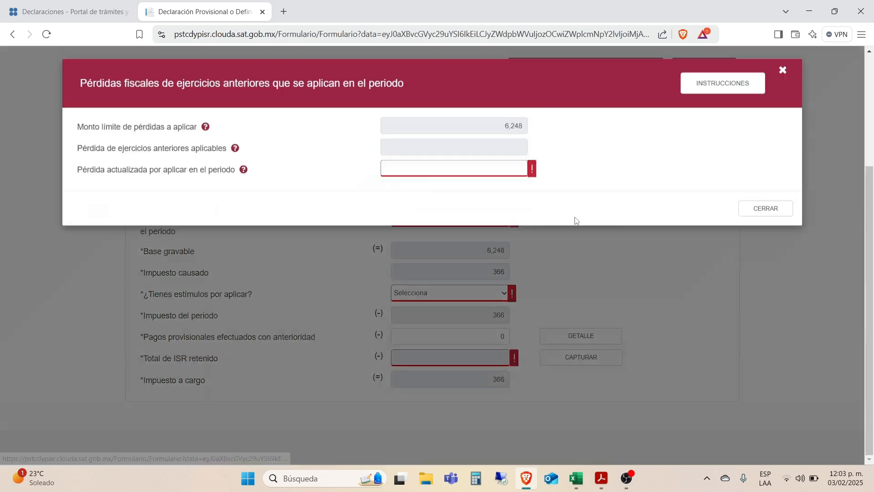
{"action": "left_click", "coordinate": [511, 173]}
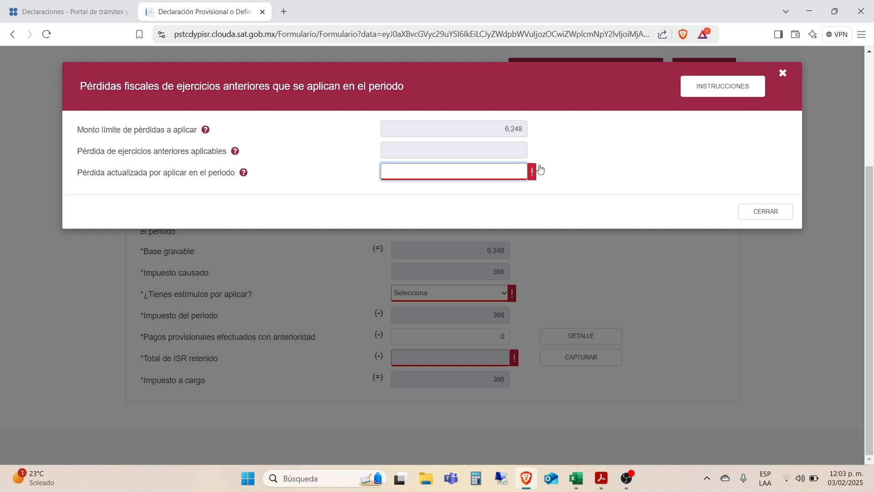
{"action": "left_click", "coordinate": [498, 130]}
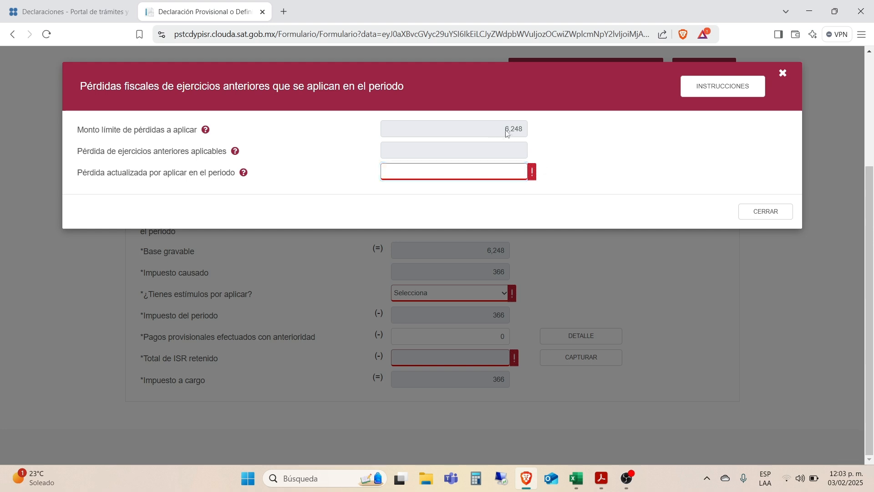
{"action": "left_click", "coordinate": [756, 218]}
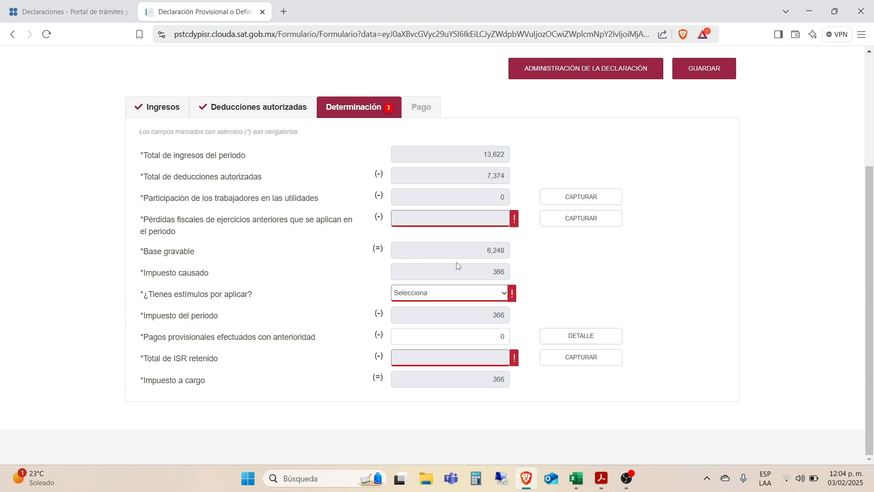
{"action": "left_click", "coordinate": [601, 220]}
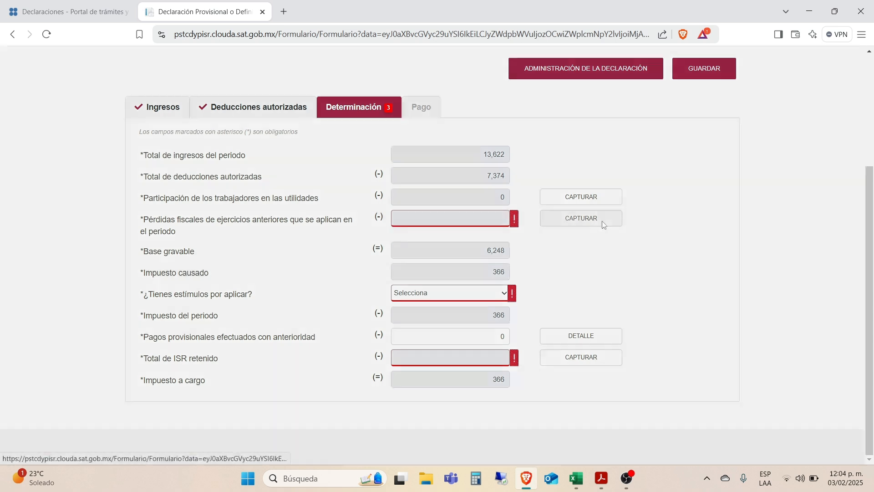
{"action": "left_click", "coordinate": [520, 172]}
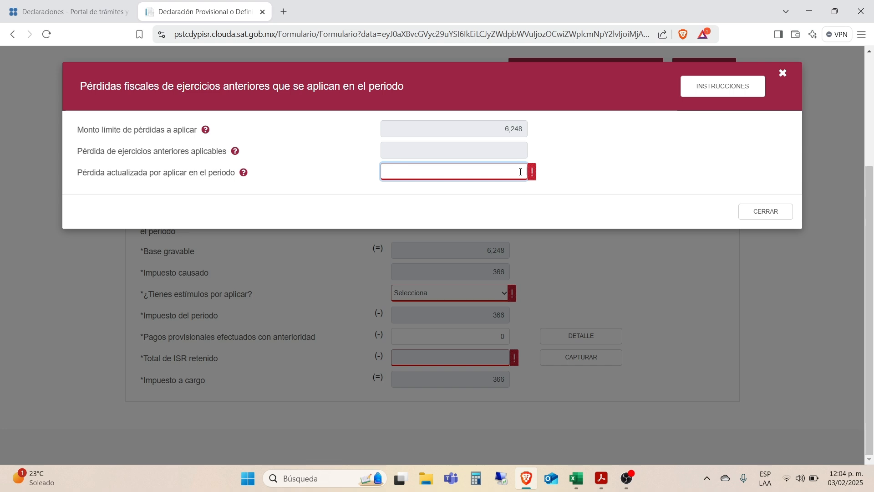
{"action": "type", "text": "6248"}
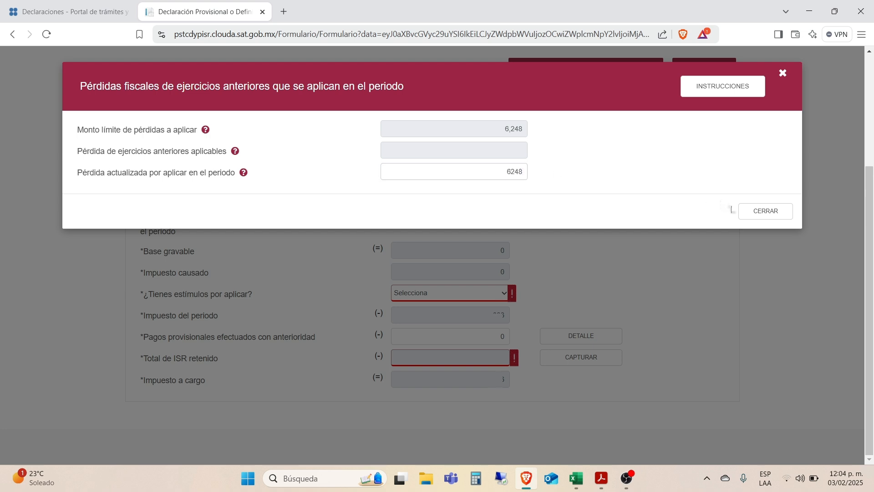
{"action": "left_click", "coordinate": [753, 212]}
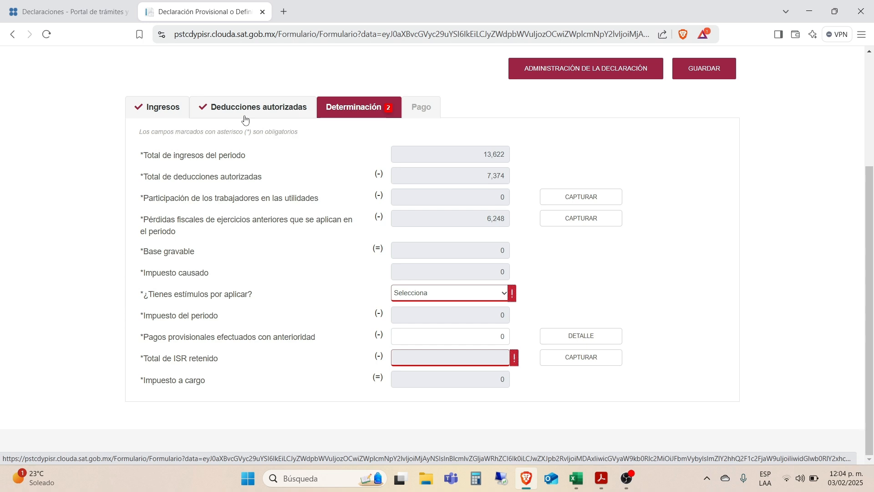
Step: Answer Yes to having incentives to apply and look through the types available for the tax caused, leaving the form without adding any
{"action": "left_click", "coordinate": [424, 295]}
{"action": "left_click", "coordinate": [433, 322]}
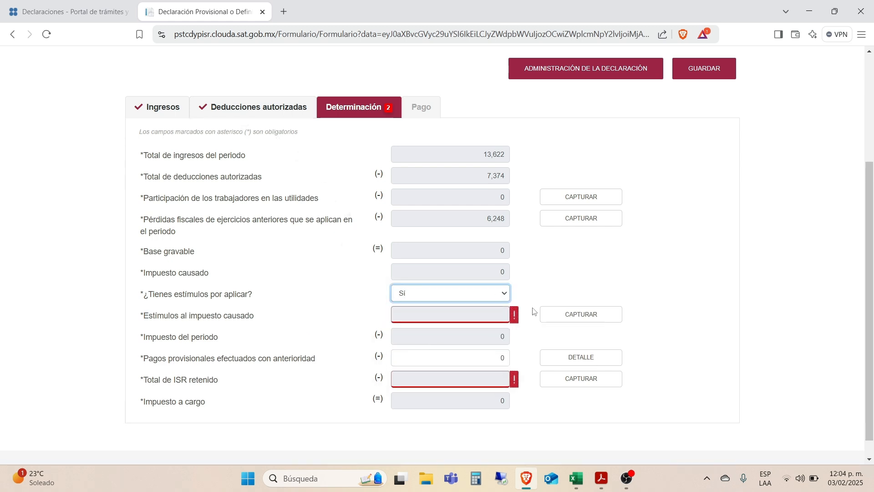
{"action": "left_click", "coordinate": [555, 320]}
{"action": "left_click", "coordinate": [110, 149]}
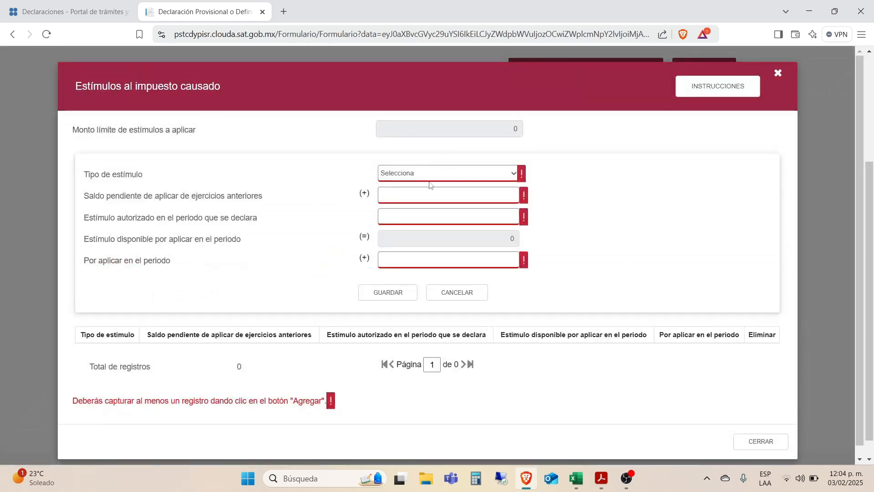
{"action": "left_click", "coordinate": [423, 177]}
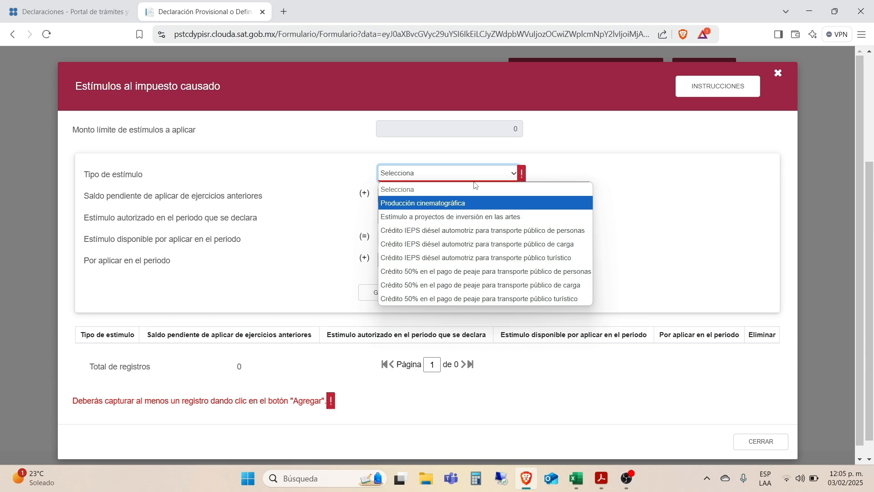
{"action": "left_click", "coordinate": [765, 159]}
{"action": "left_click", "coordinate": [778, 78]}
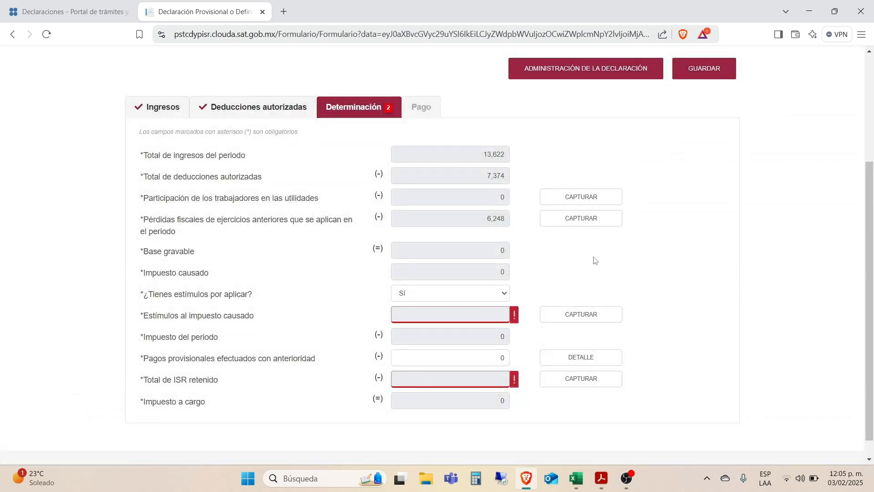
Step: Answer No to having incentives to apply and check the detail of the provisional payments made previously
{"action": "left_click", "coordinate": [412, 294]}
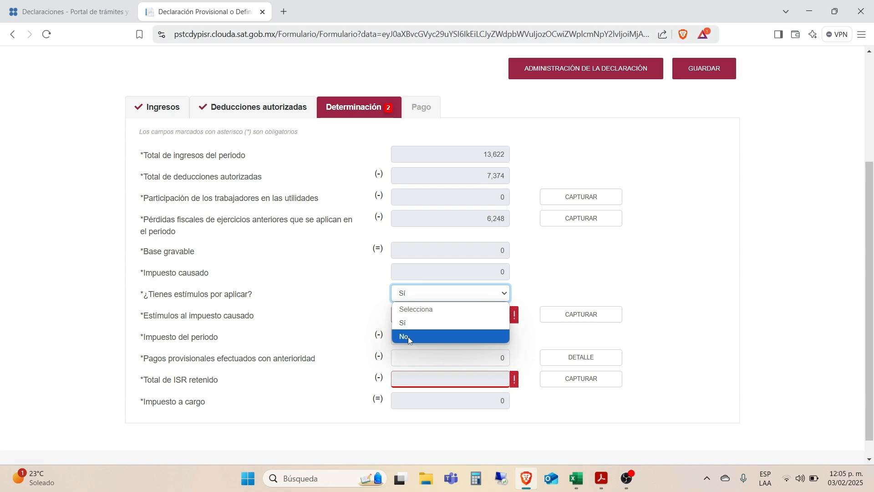
{"action": "left_click", "coordinate": [408, 337]}
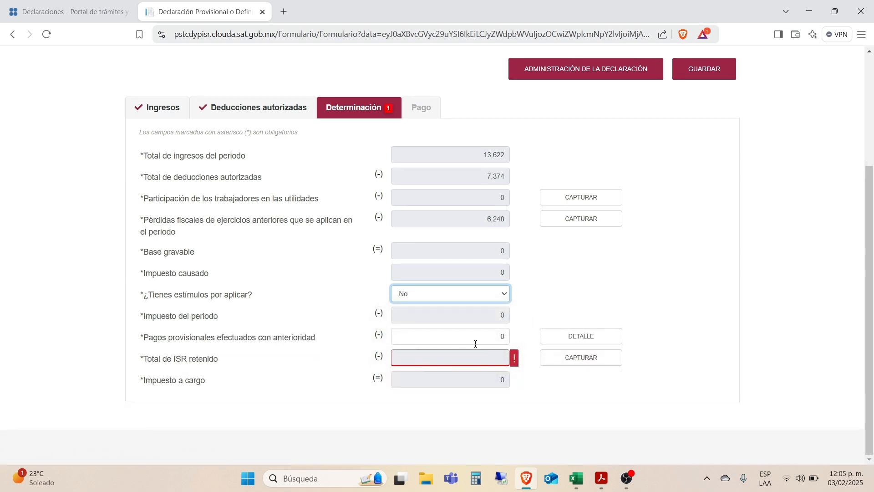
{"action": "left_click", "coordinate": [506, 336]}
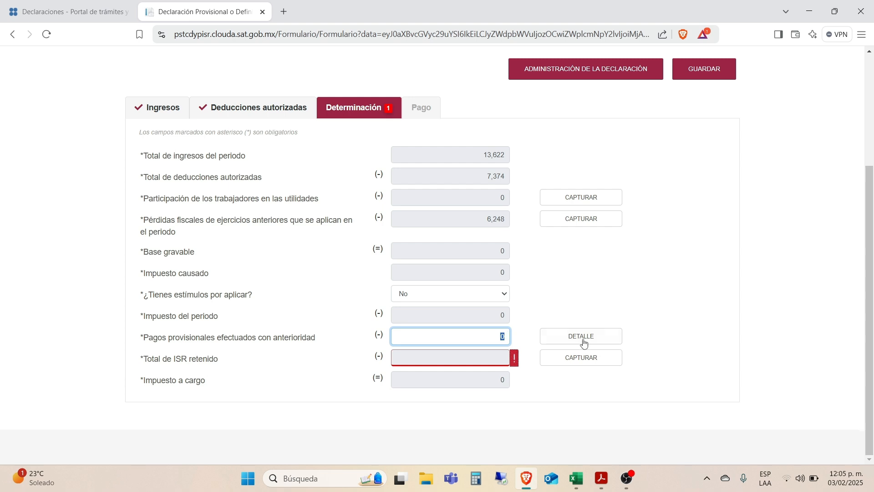
{"action": "left_click", "coordinate": [558, 336]}
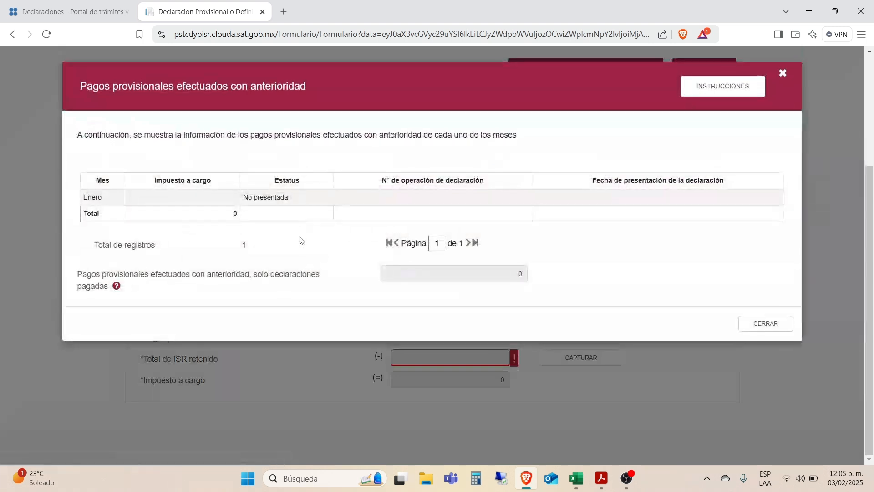
{"action": "left_click", "coordinate": [760, 328]}
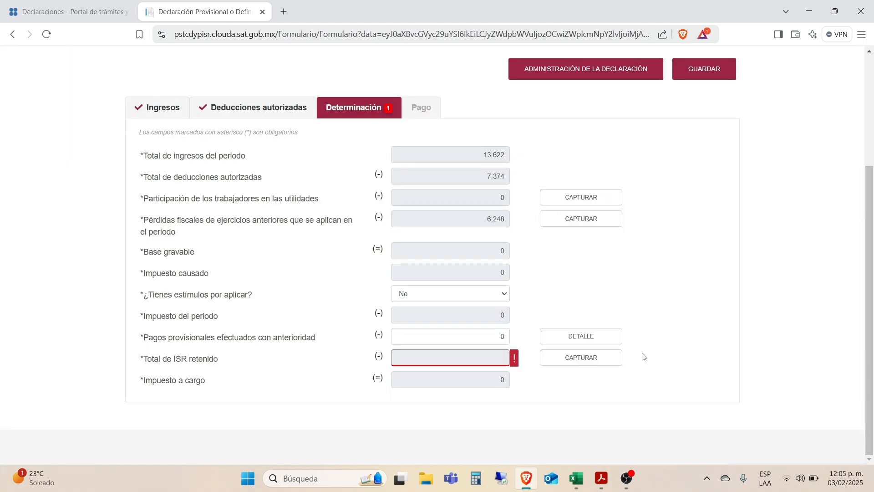
Step: Capture 100 as the month's withheld ISR and check the ISR payment summary
{"action": "left_click", "coordinate": [591, 368]}
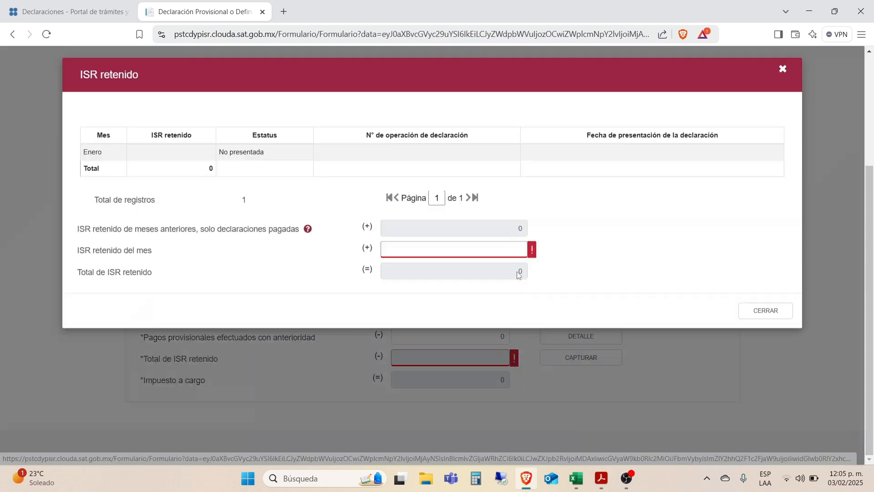
{"action": "left_click", "coordinate": [510, 259]}
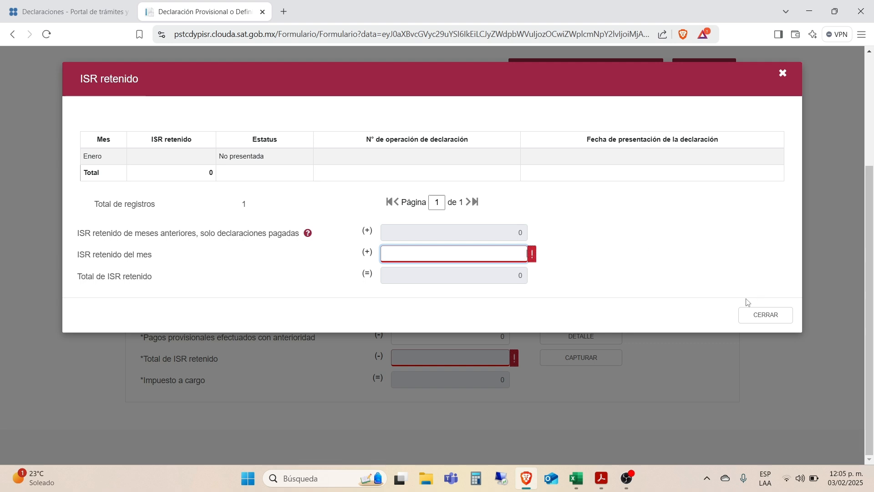
{"action": "type", "text": "100"}
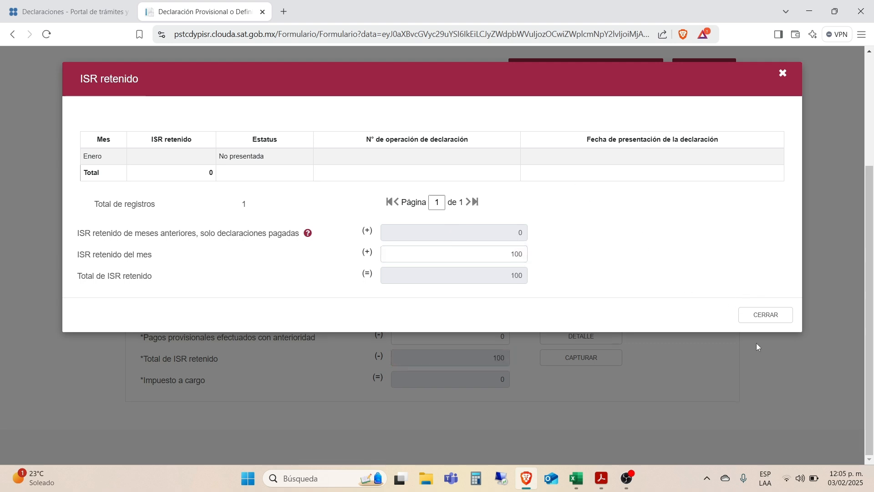
{"action": "left_click", "coordinate": [762, 319]}
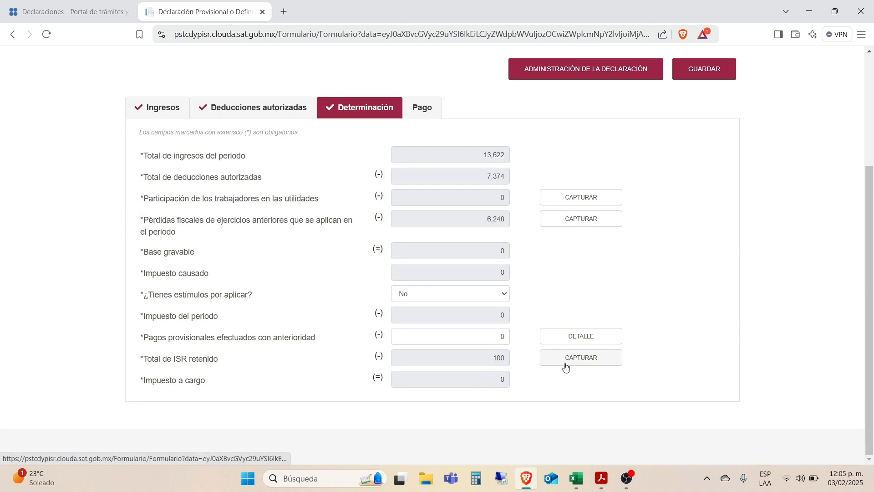
{"action": "left_click", "coordinate": [563, 360]}
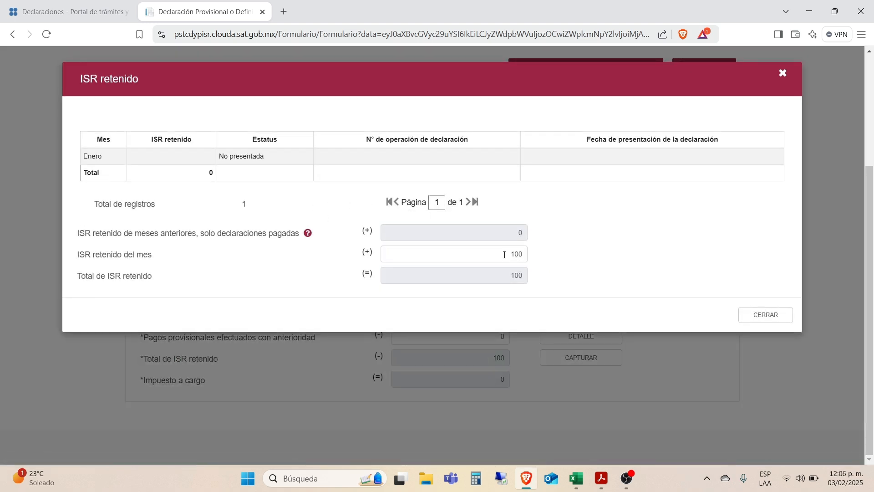
{"action": "left_click", "coordinate": [761, 320]}
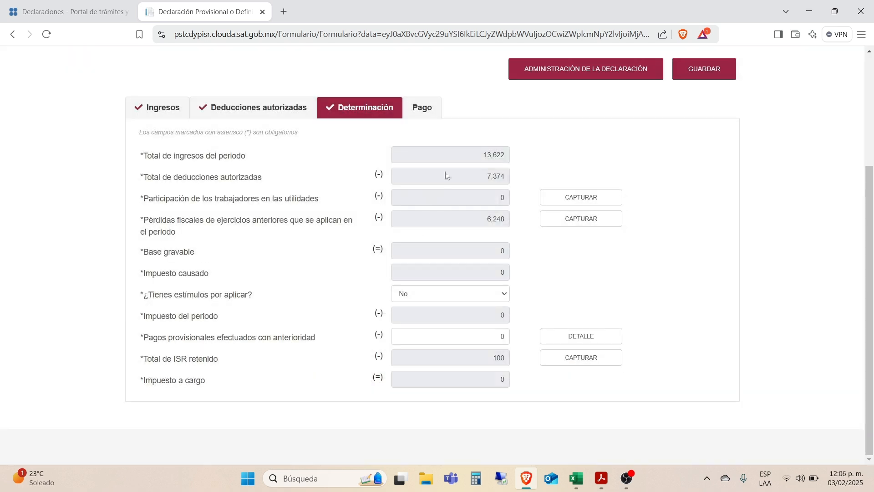
{"action": "left_click", "coordinate": [432, 114]}
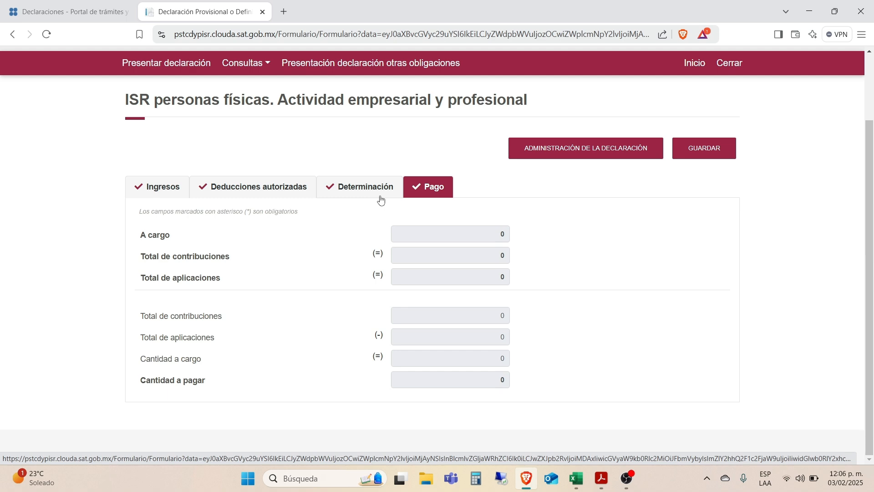
Step: Return to the ISR determination and set the month's withheld ISR to 0
{"action": "left_click", "coordinate": [380, 199]}
{"action": "scroll", "coordinate": [482, 376], "scroll_direction": "down", "scroll_amount": 2}
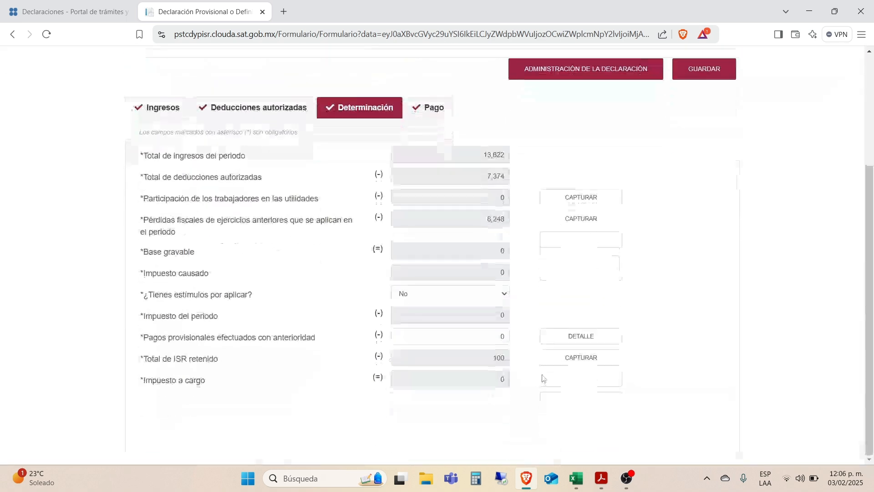
{"action": "left_click", "coordinate": [557, 361]}
{"action": "double_click", "coordinate": [521, 257]}
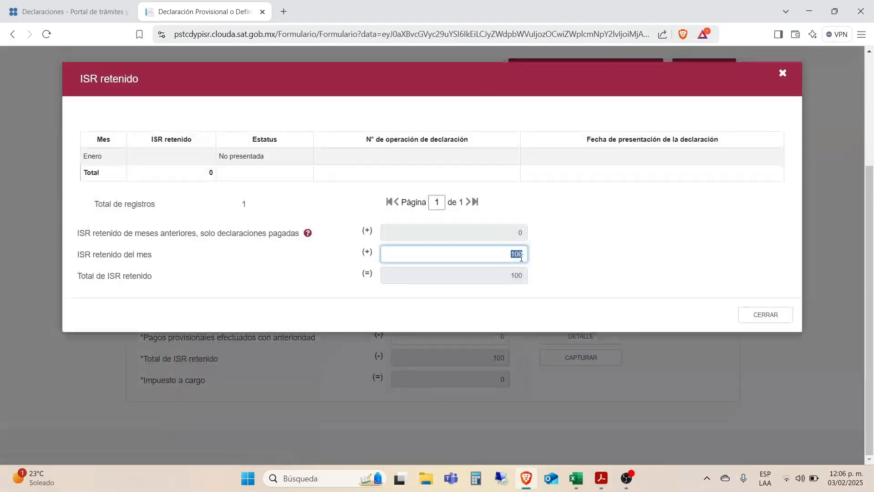
{"action": "type", "text": "0"}
{"action": "key", "text": "Tab"}
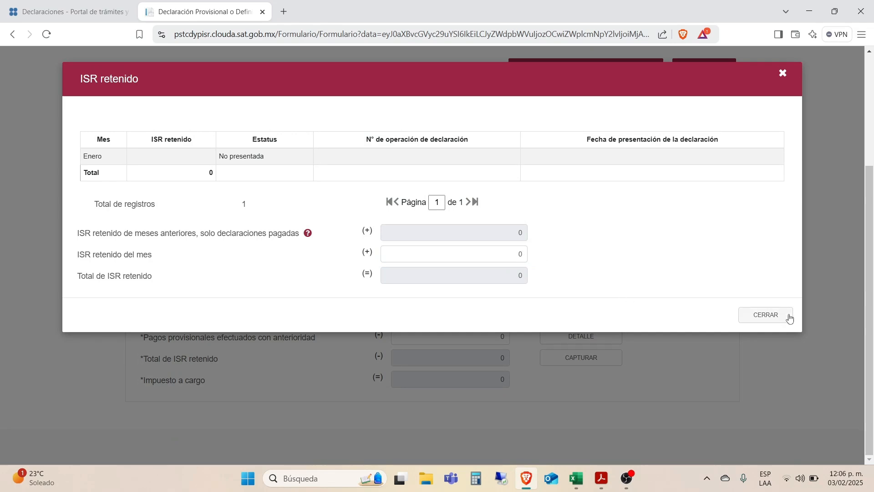
{"action": "left_click", "coordinate": [766, 315]}
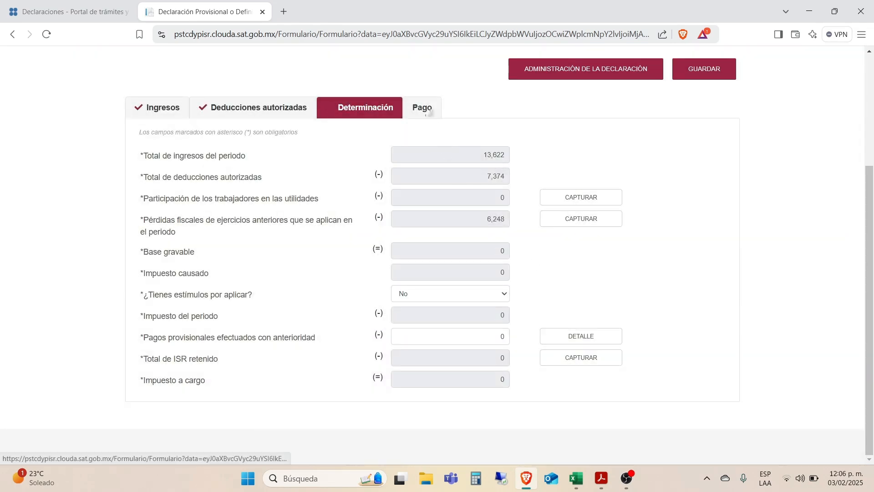
Step: Review the ISR payment summary, then go back to the declaration administration and open the Impuesto al Valor Agregado obligation
{"action": "left_click", "coordinate": [425, 109]}
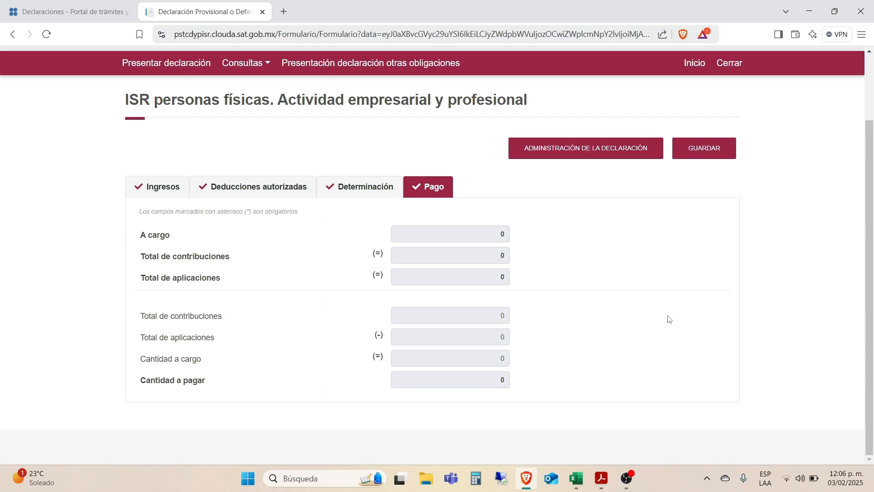
{"action": "left_click", "coordinate": [564, 150]}
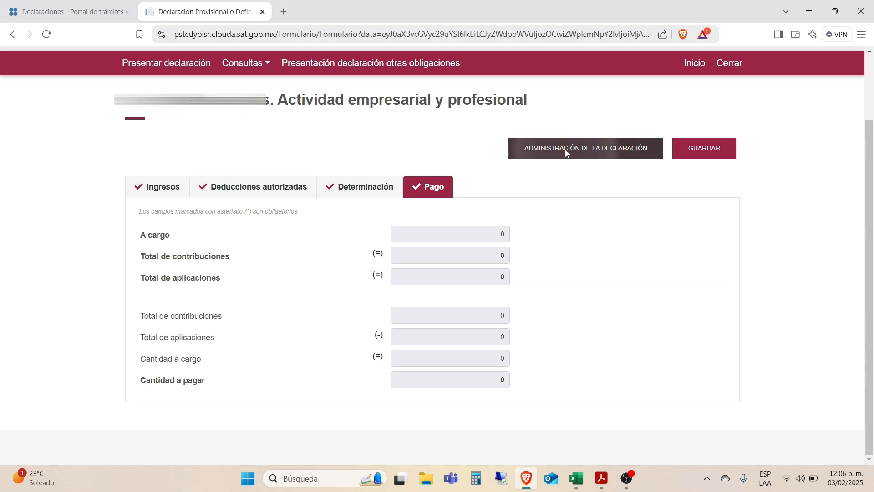
{"action": "scroll", "coordinate": [567, 294], "scroll_direction": "down", "scroll_amount": 3}
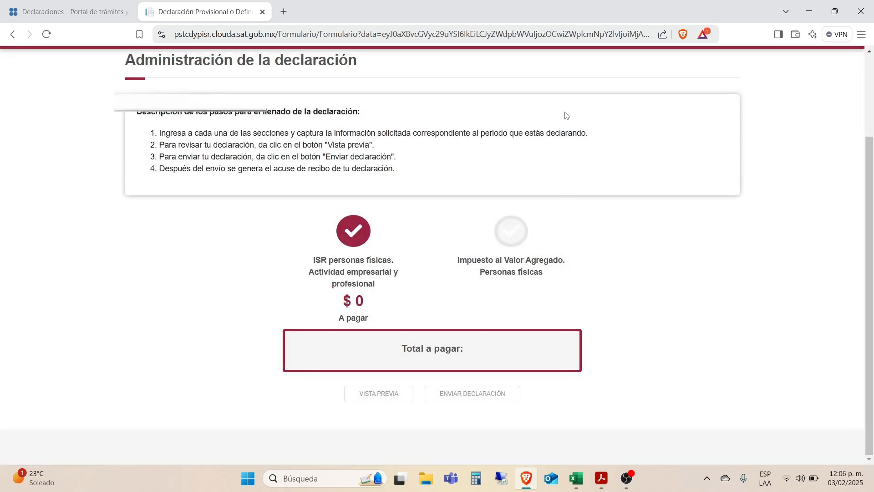
{"action": "left_click", "coordinate": [511, 234]}
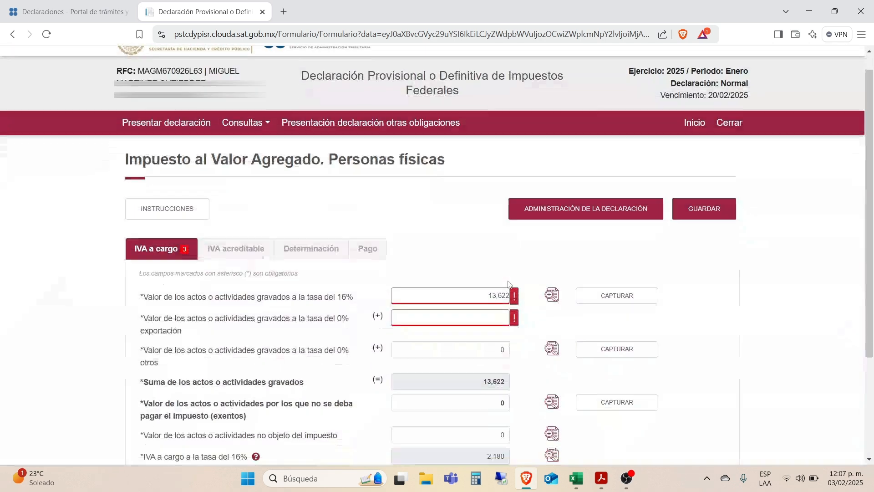
Step: Review the prefilled detail for the value of acts or activities taxed at the 16% rate, then return to the form
{"action": "scroll", "coordinate": [509, 284], "scroll_direction": "down", "scroll_amount": 3}
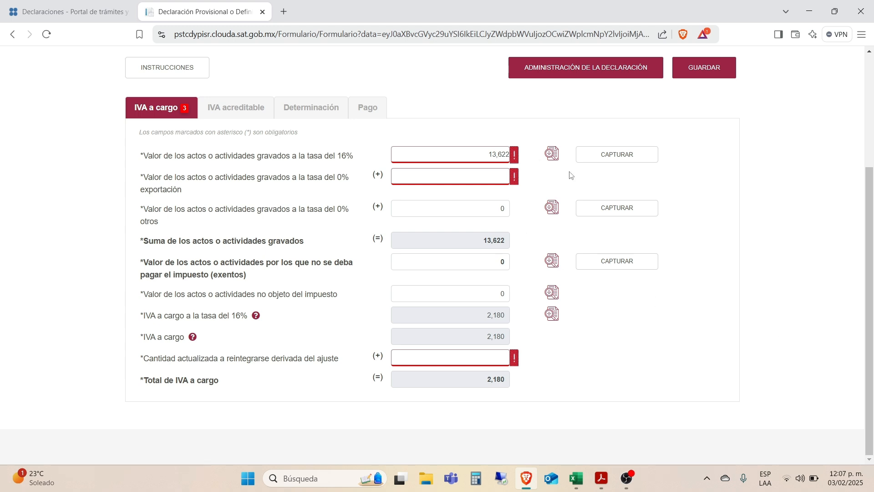
{"action": "left_click", "coordinate": [503, 148]}
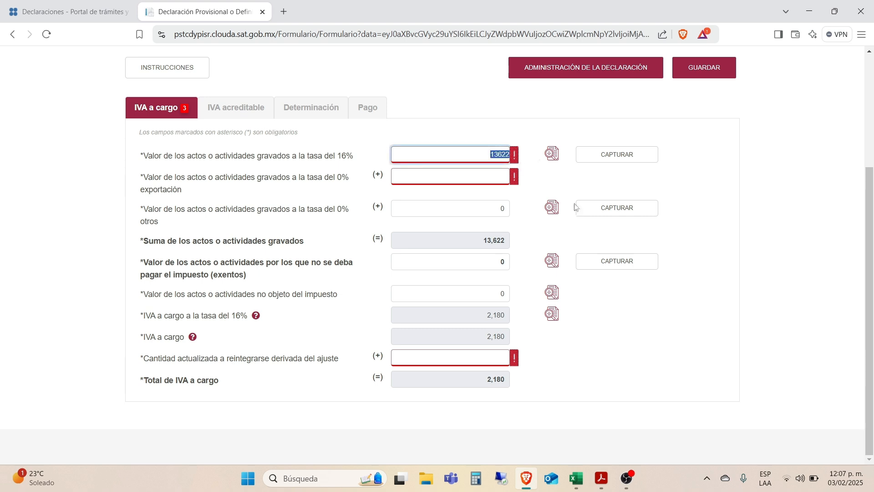
{"action": "left_click", "coordinate": [529, 165]}
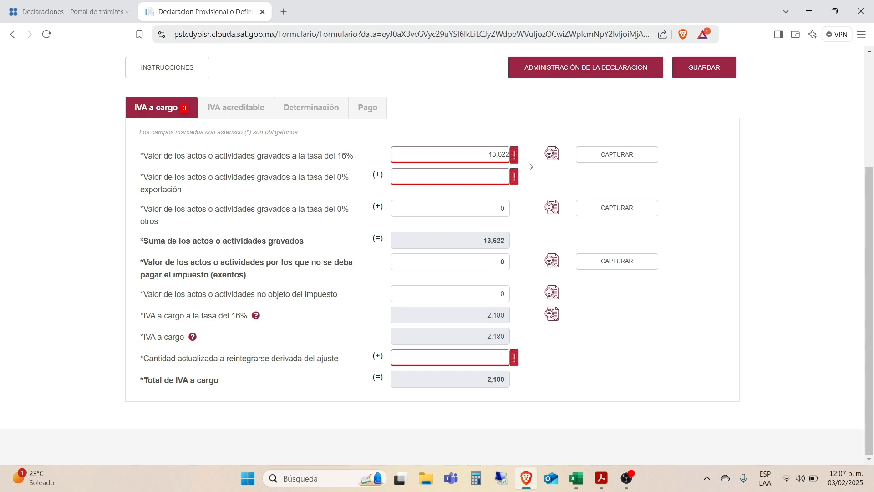
{"action": "left_click", "coordinate": [550, 155]}
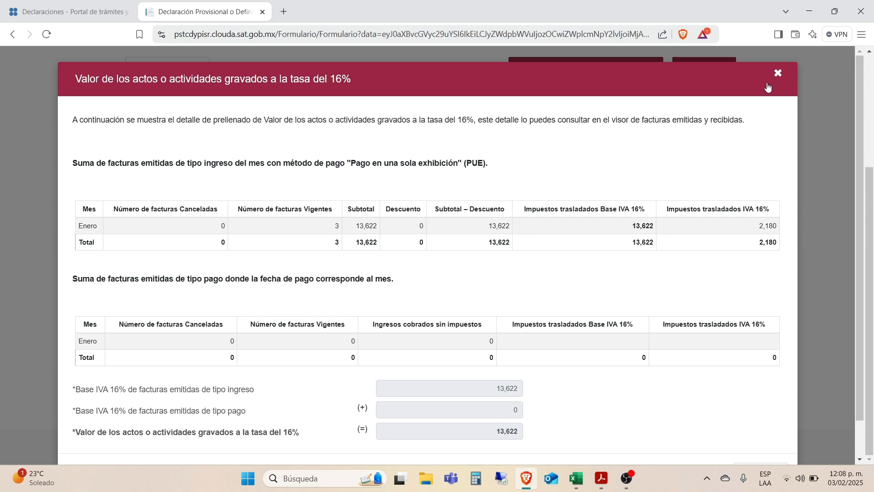
{"action": "left_click", "coordinate": [777, 73]}
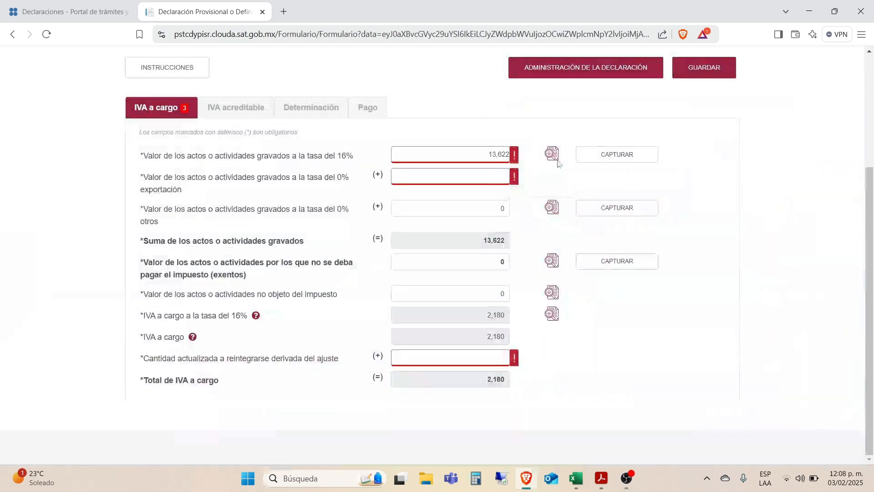
Step: Break down the 16% taxed activities: 0 for interest collected, 0 for related-party royalties and 13,622 for other acts
{"action": "left_click", "coordinate": [599, 158]}
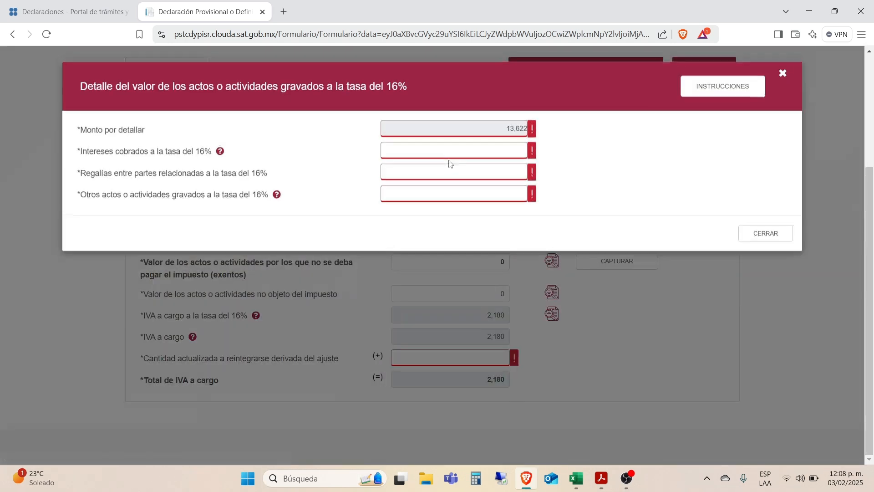
{"action": "left_click", "coordinate": [460, 154]}
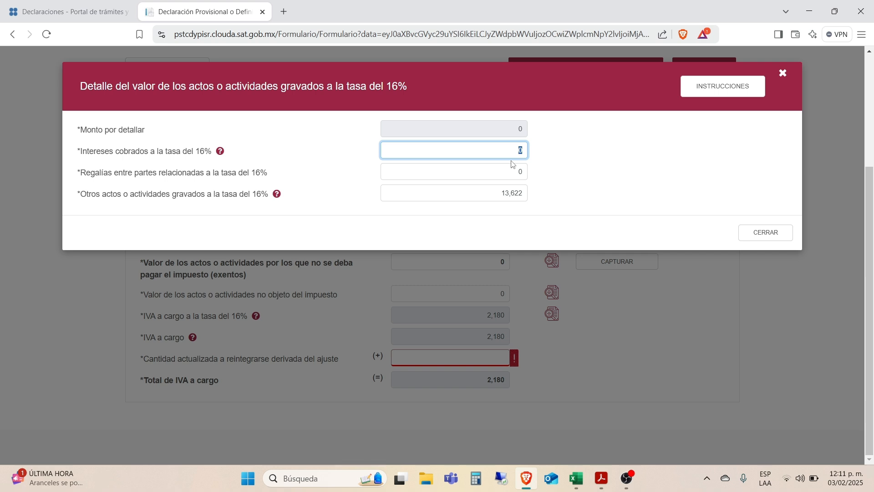
{"action": "left_click", "coordinate": [766, 232]}
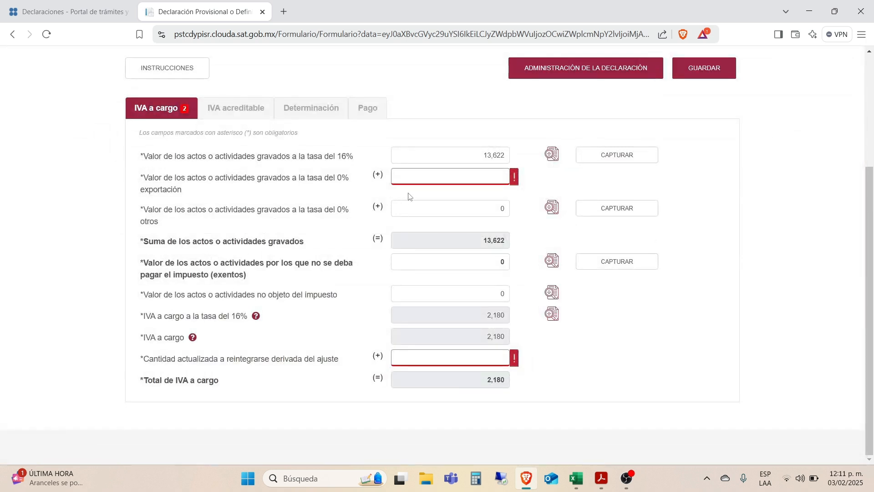
Step: Set the 0% export activities value and the updated amount to be reintegrated from the adjustment to 0
{"action": "left_click", "coordinate": [474, 177]}
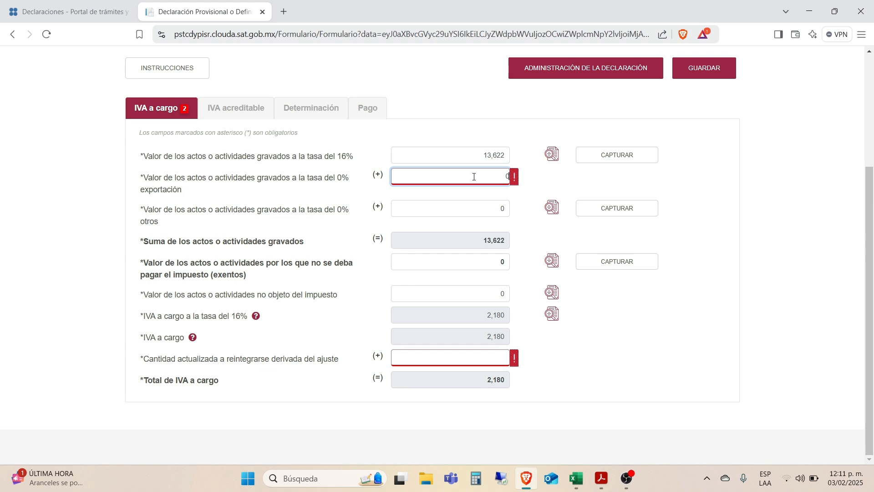
{"action": "type", "text": "0"}
{"action": "key", "text": "Tab"}
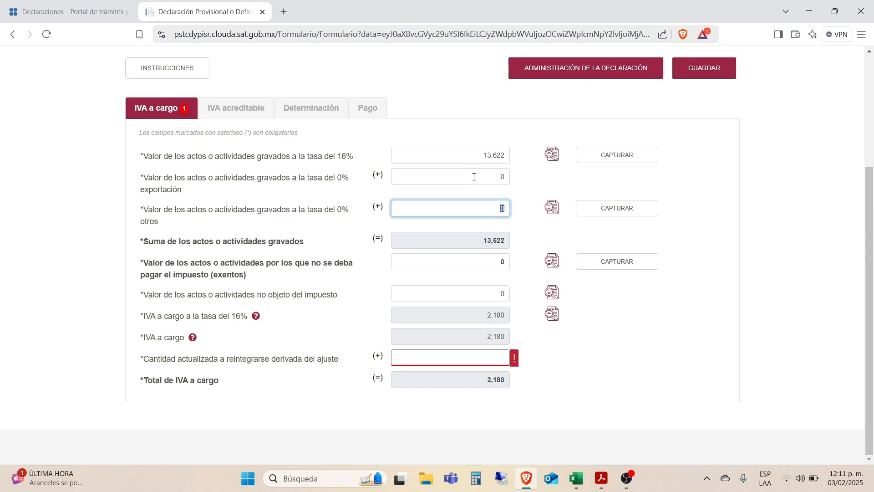
{"action": "left_click", "coordinate": [484, 360]}
{"action": "type", "text": "0"}
{"action": "key", "text": "Tab"}
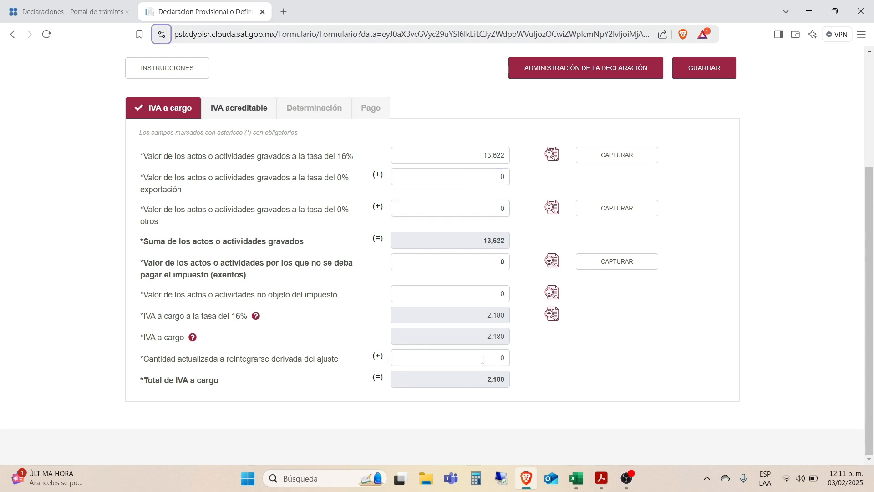
{"action": "left_click", "coordinate": [478, 176]}
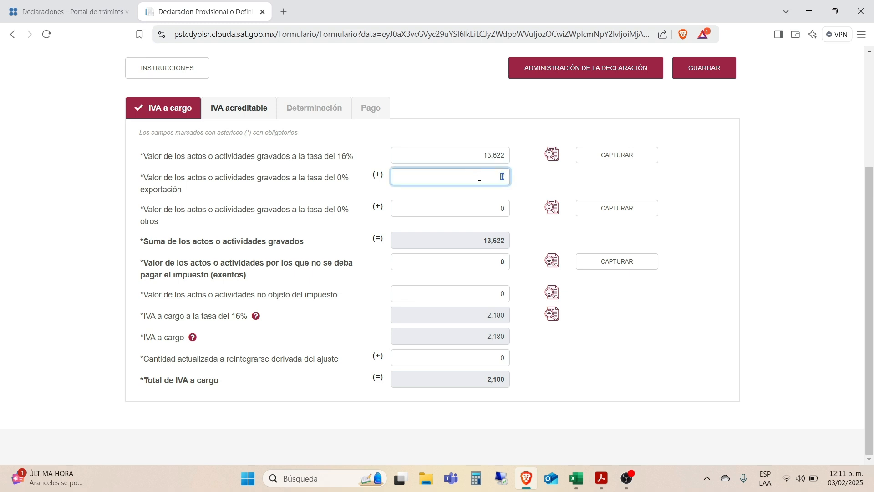
{"action": "left_click", "coordinate": [451, 157]}
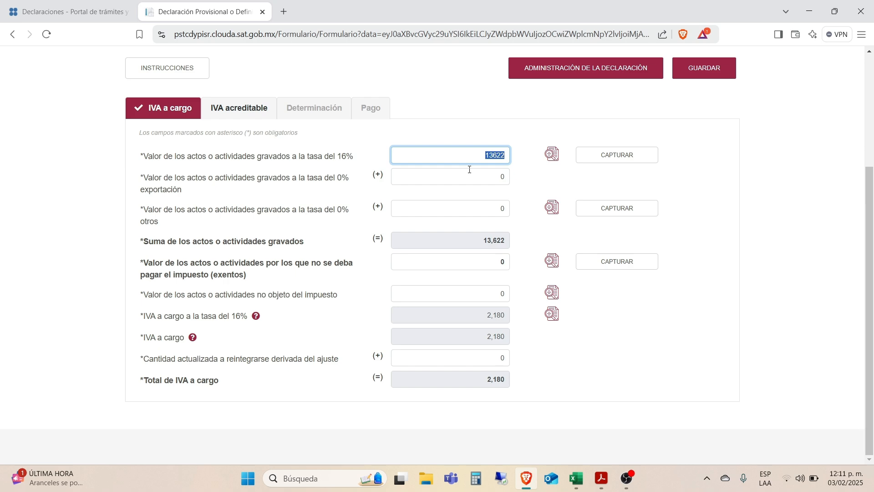
Step: Go to the IVA acreditable section and examine the invoice detail for acts or activities paid at the 16% rate
{"action": "left_click", "coordinate": [236, 117]}
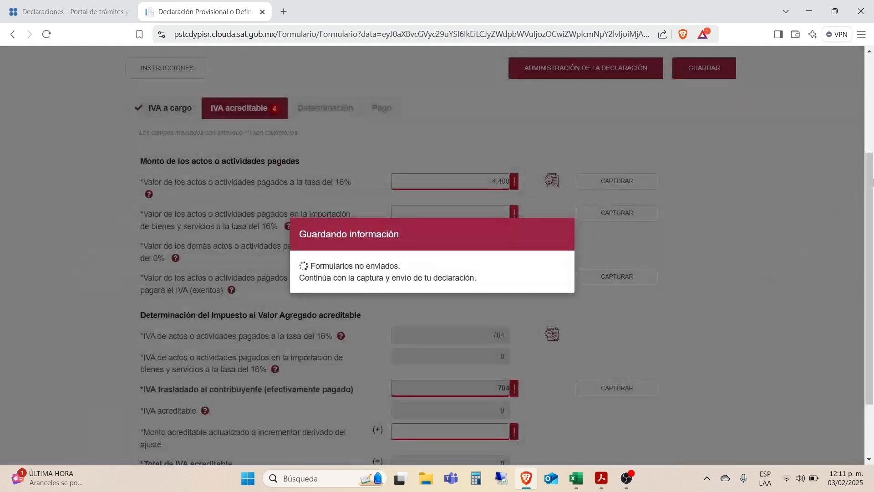
{"action": "left_click_drag", "start_coordinate": [872, 182], "coordinate": [872, 208]}
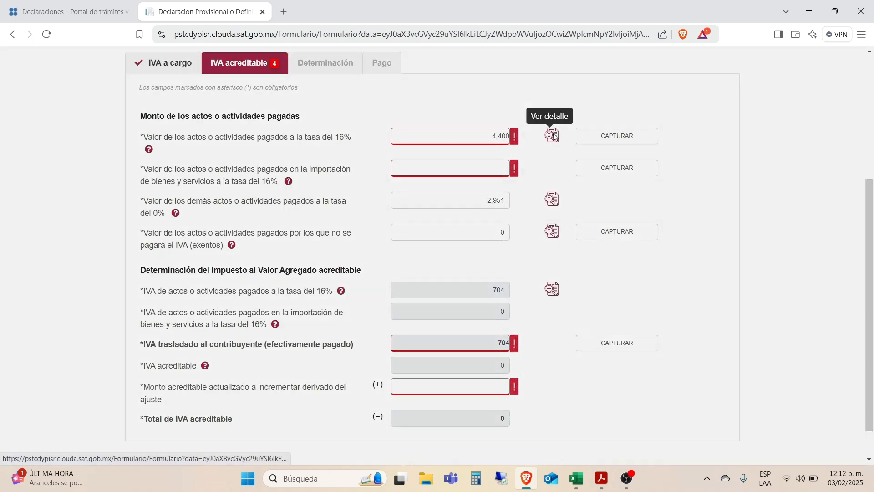
{"action": "left_click", "coordinate": [552, 135]}
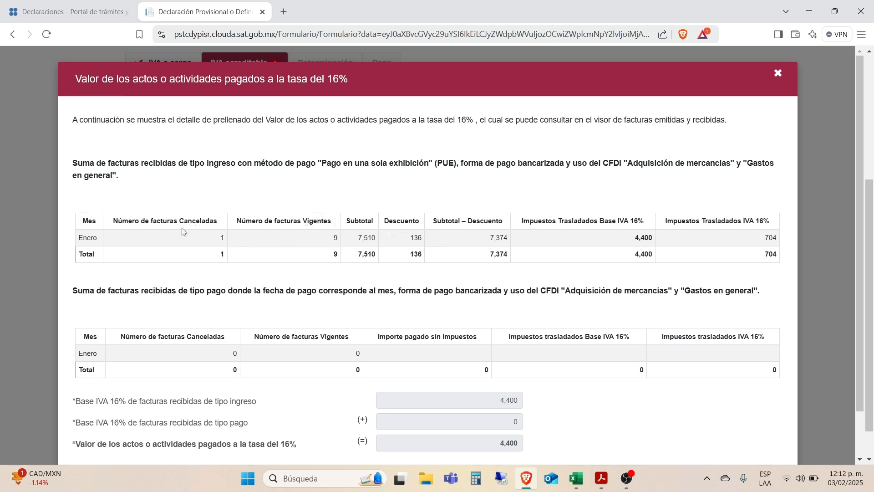
{"action": "left_click_drag", "start_coordinate": [276, 224], "coordinate": [640, 221]}
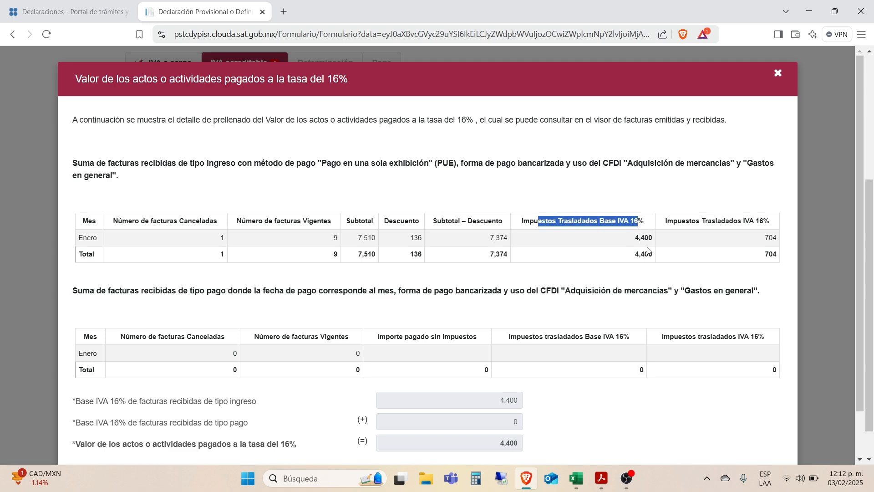
{"action": "left_click_drag", "start_coordinate": [737, 223], "coordinate": [754, 223]}
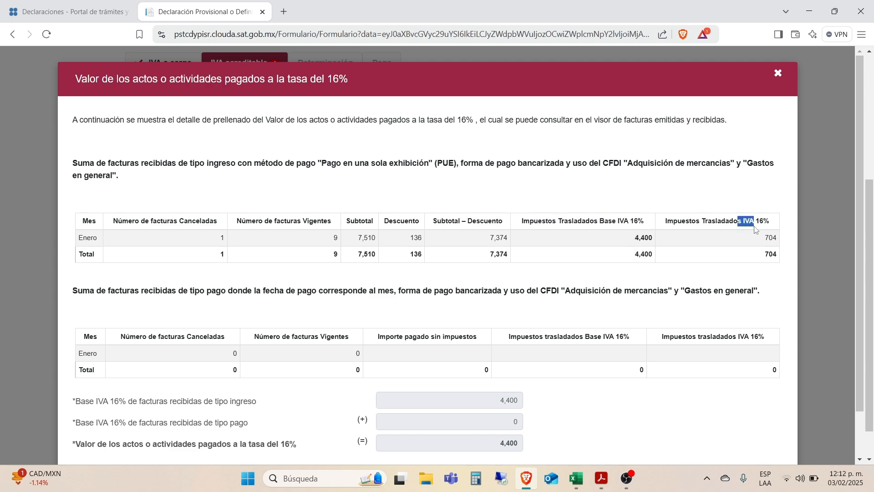
{"action": "left_click", "coordinate": [778, 74]}
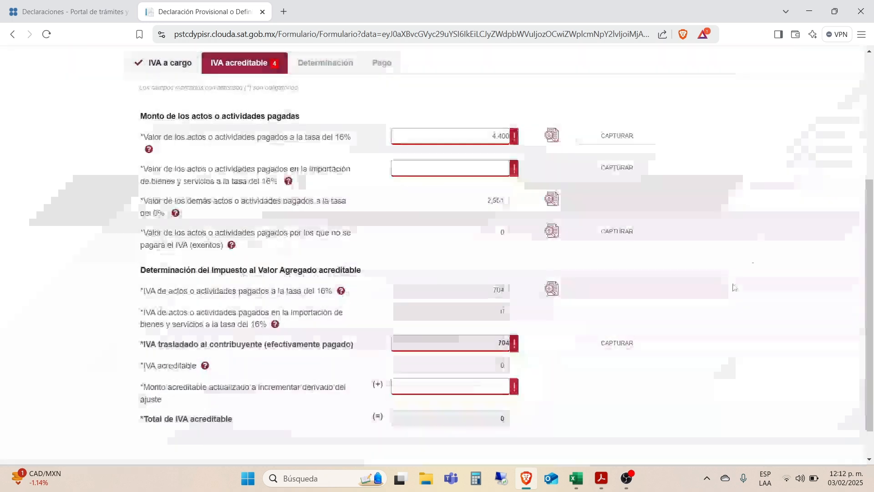
Step: Break down the activities paid at 16%: 0 for interest paid, 0 for related-party royalties and 4400 for other acts
{"action": "left_click", "coordinate": [637, 145]}
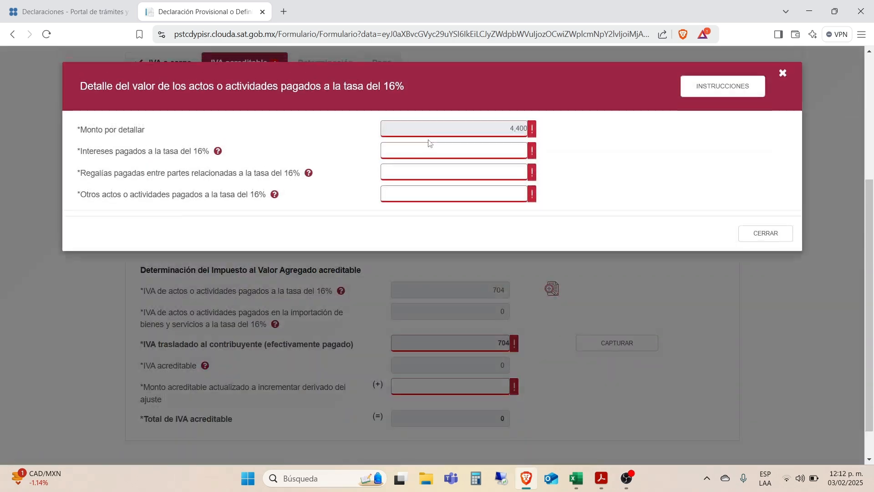
{"action": "left_click", "coordinate": [444, 148]}
{"action": "type", "text": "0"}
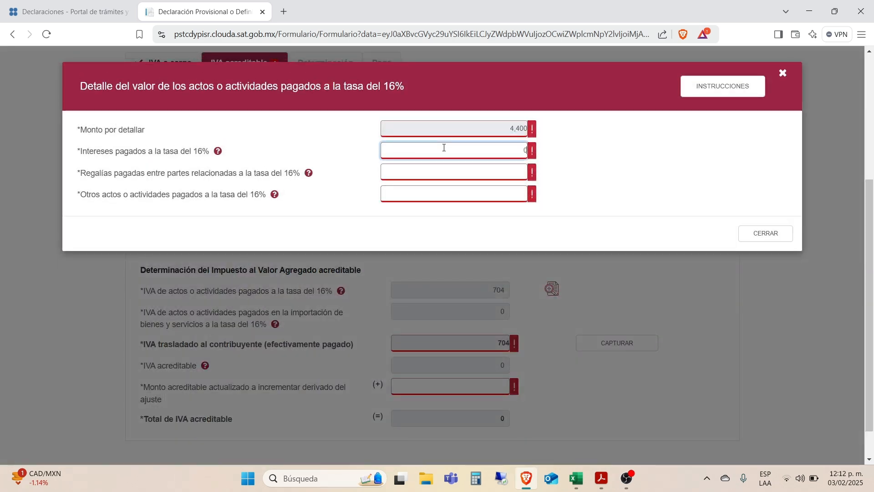
{"action": "key", "text": "Tab"}
{"action": "type", "text": "0"}
{"action": "key", "text": "Tab"}
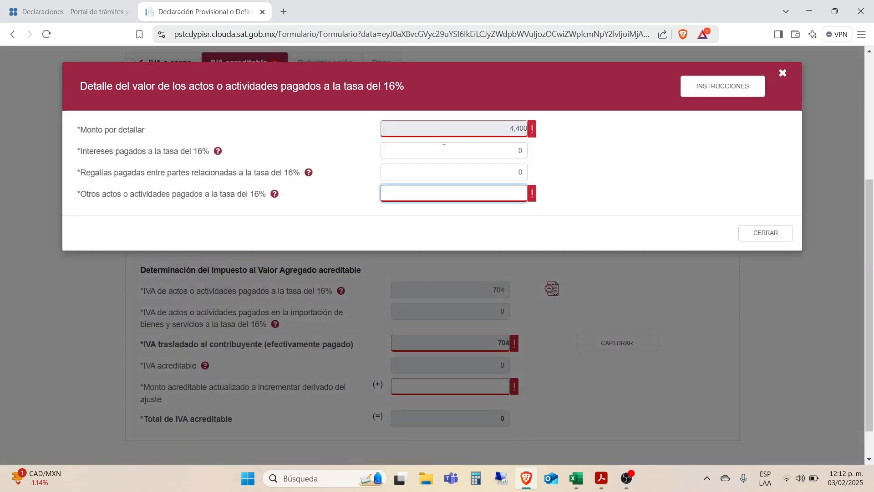
{"action": "type", "text": "4400"}
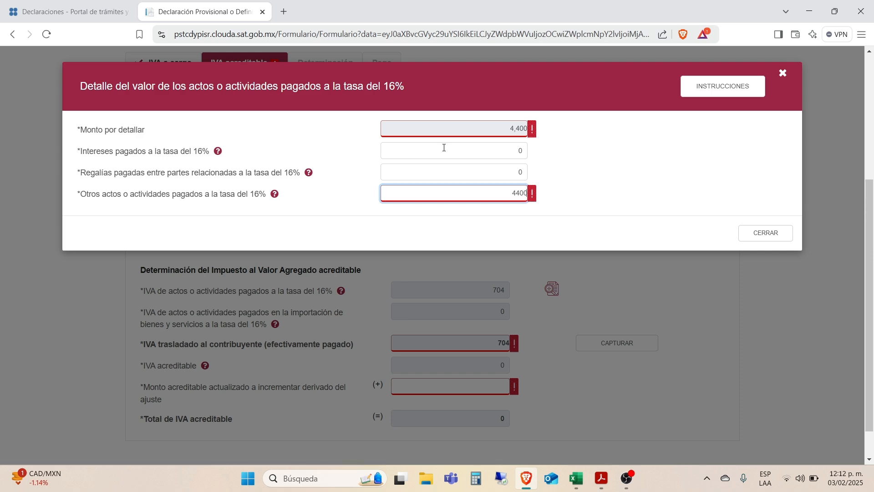
{"action": "key", "text": "Tab"}
{"action": "left_click", "coordinate": [767, 233]}
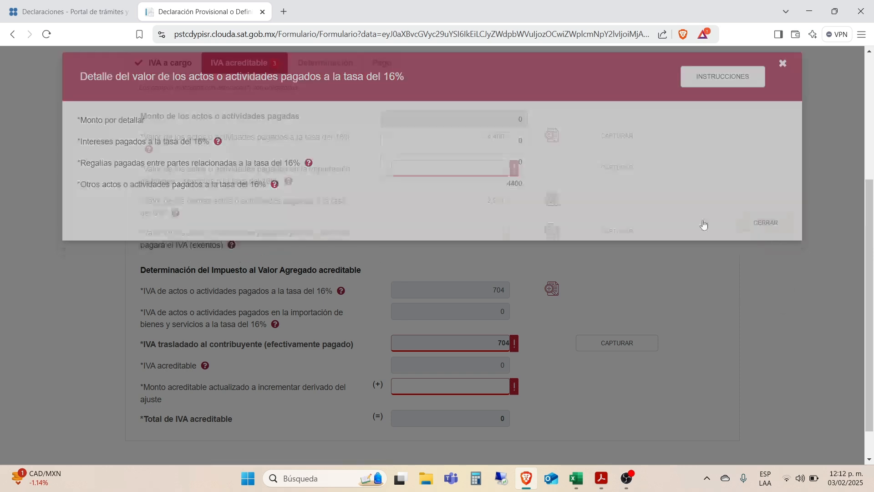
Step: Set the value of activities paid on imports at 16% to 0 and check the detail of those paid at 0%
{"action": "left_click", "coordinate": [479, 199]}
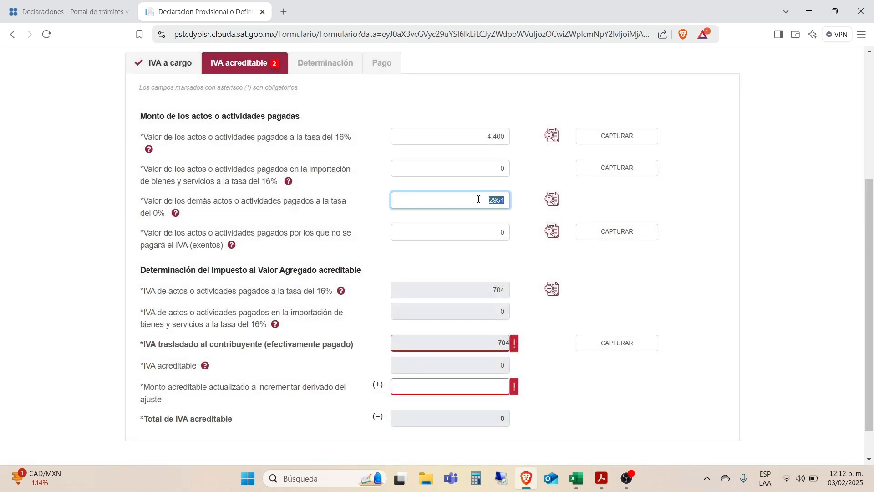
{"action": "left_click", "coordinate": [552, 199]}
{"action": "scroll", "coordinate": [552, 199], "scroll_direction": "down", "scroll_amount": 2}
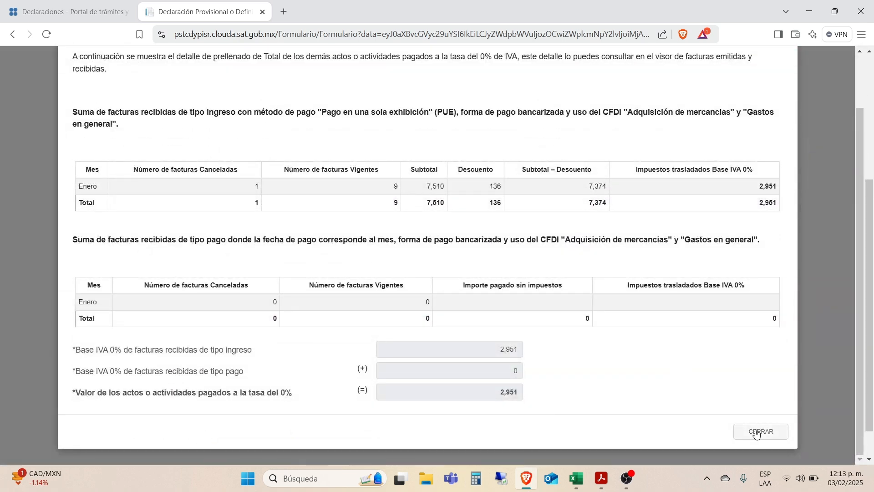
{"action": "left_click", "coordinate": [756, 431]}
Step: In the effectively paid IVA detail, enter 0 for activities not subject to the tax and apply the Art. 5 de la LIVA proportion
{"action": "scroll", "coordinate": [606, 316], "scroll_direction": "down", "scroll_amount": 1}
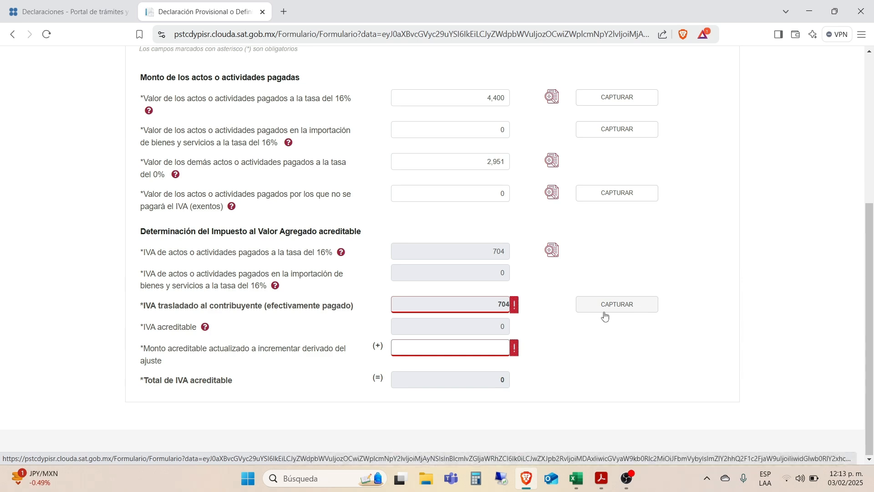
{"action": "left_click", "coordinate": [605, 314]}
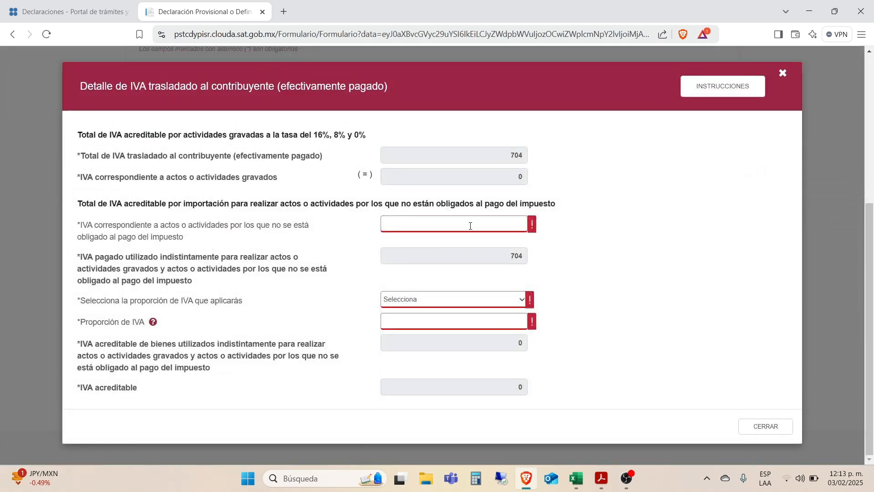
{"action": "left_click", "coordinate": [470, 226]}
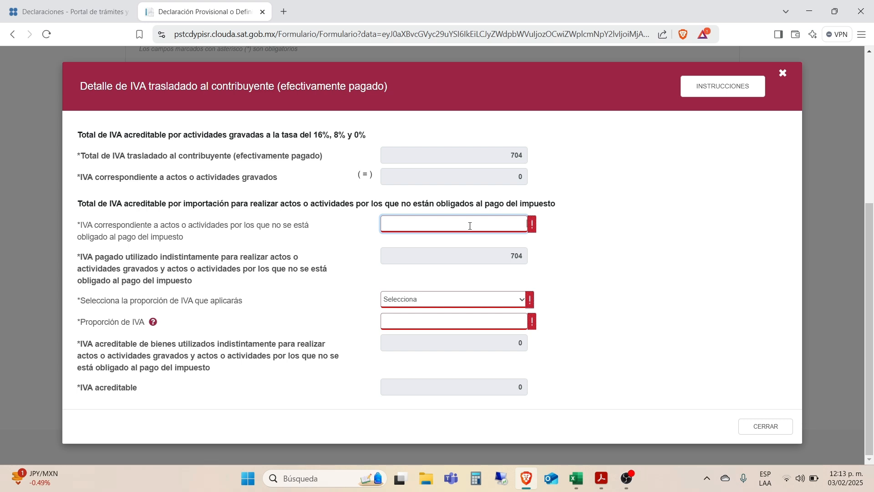
{"action": "type", "text": "0"}
{"action": "key", "text": "Tab"}
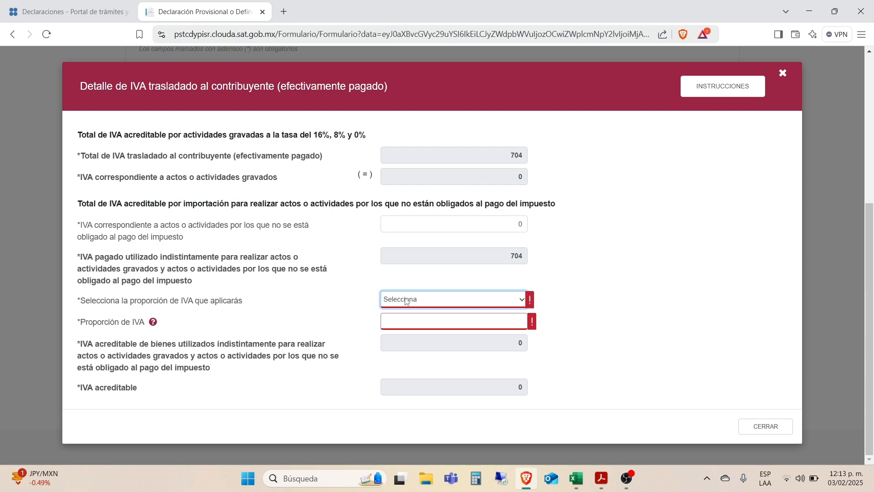
{"action": "left_click", "coordinate": [407, 301]}
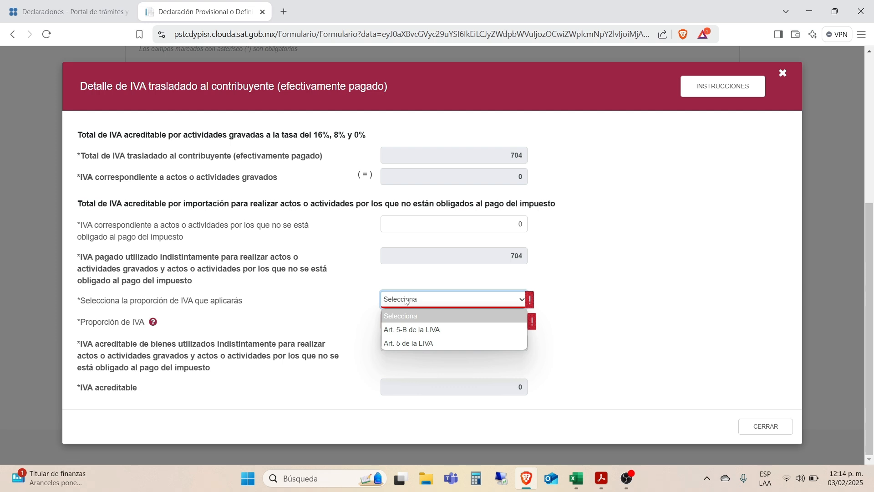
{"action": "left_click", "coordinate": [399, 343]}
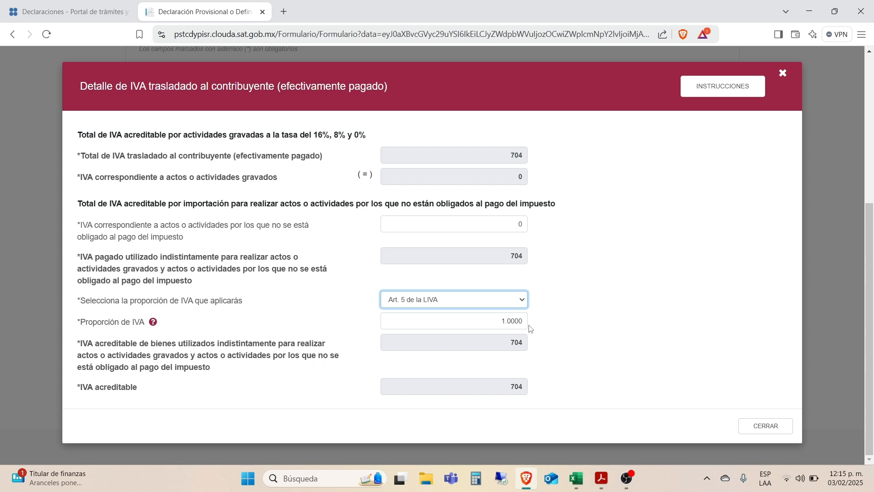
{"action": "left_click_drag", "start_coordinate": [525, 321], "coordinate": [502, 320]}
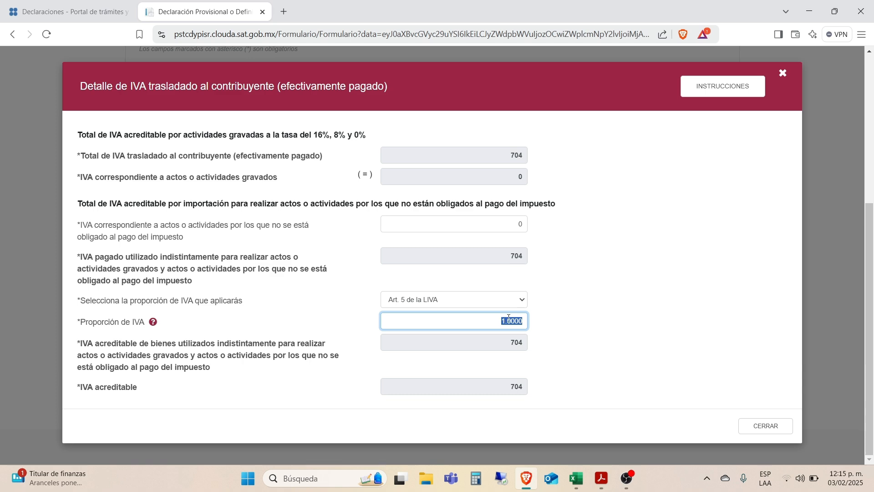
{"action": "left_click", "coordinate": [752, 426]}
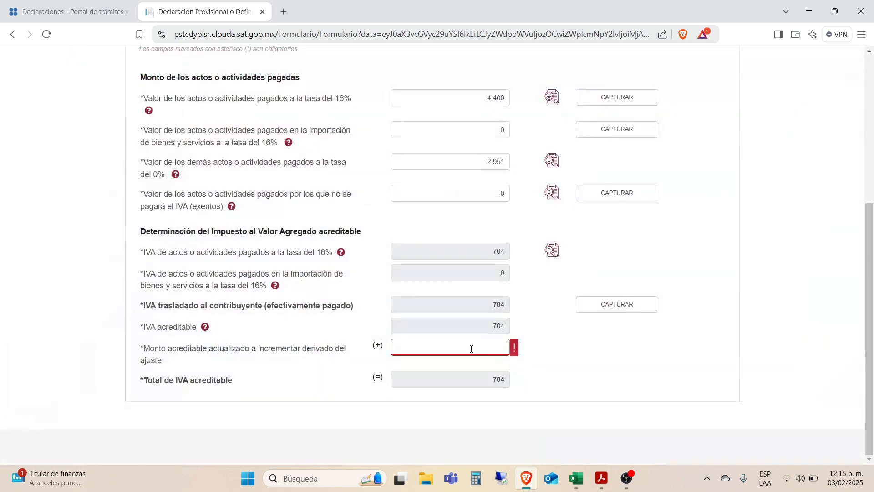
Step: Enter 0 as the updated creditable amount to add from the adjustment in the IVA acreditable section
{"action": "left_click", "coordinate": [460, 343]}
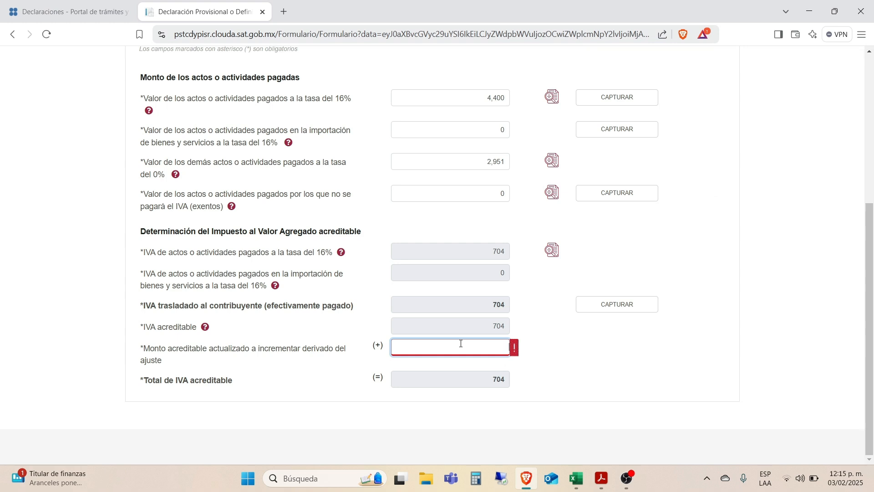
{"action": "type", "text": "0"}
{"action": "key", "text": "Tab"}
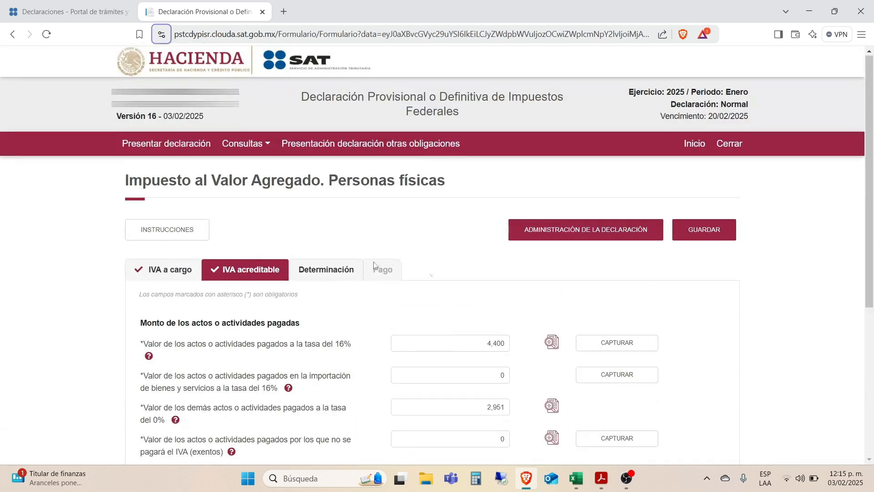
Step: In Determinación, set IVA retenido to 100 and detail it as 0 for enajenación de bienes and 100 for otras operaciones
{"action": "left_click", "coordinate": [335, 266]}
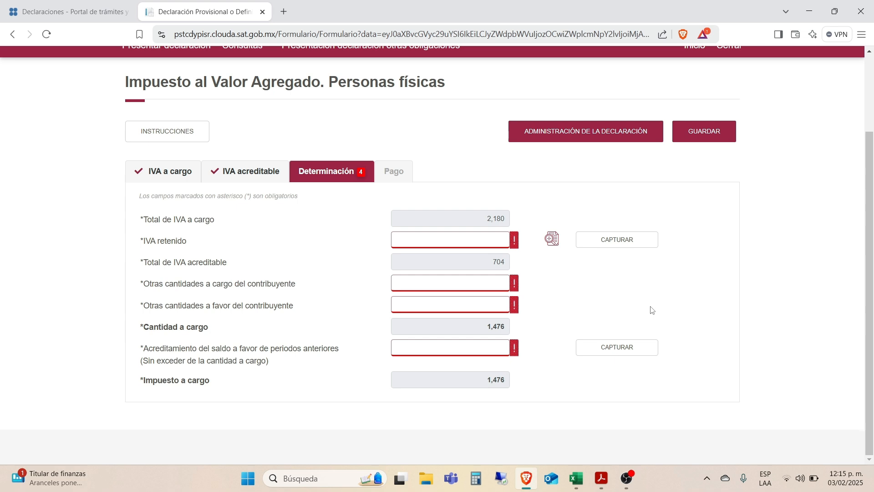
{"action": "left_click", "coordinate": [492, 235]}
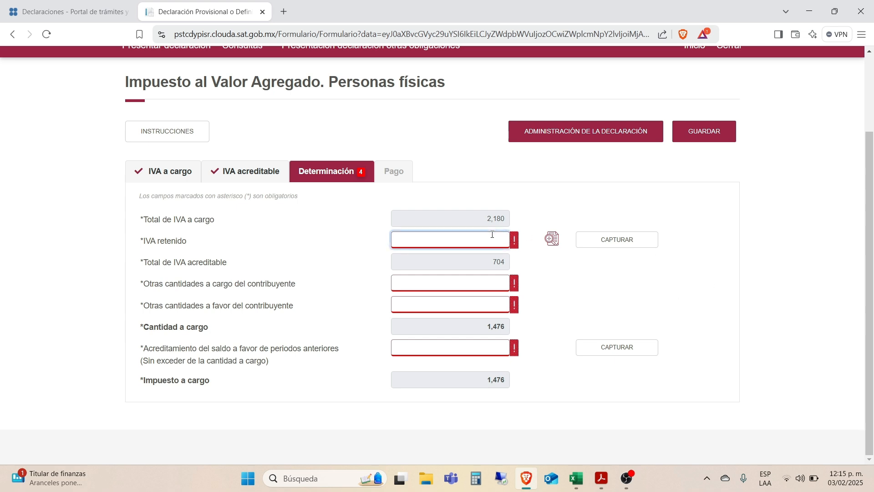
{"action": "type", "text": "100"}
{"action": "left_click", "coordinate": [600, 240]}
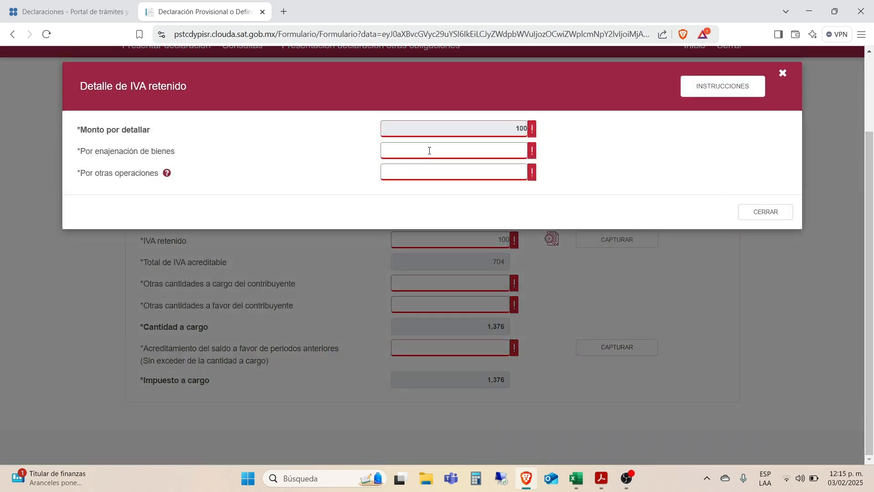
{"action": "left_click", "coordinate": [430, 150]}
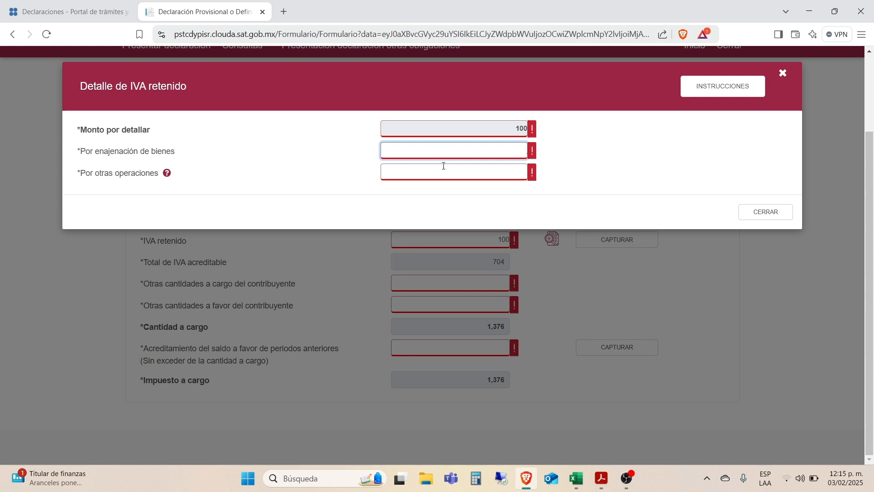
{"action": "left_click", "coordinate": [484, 170]}
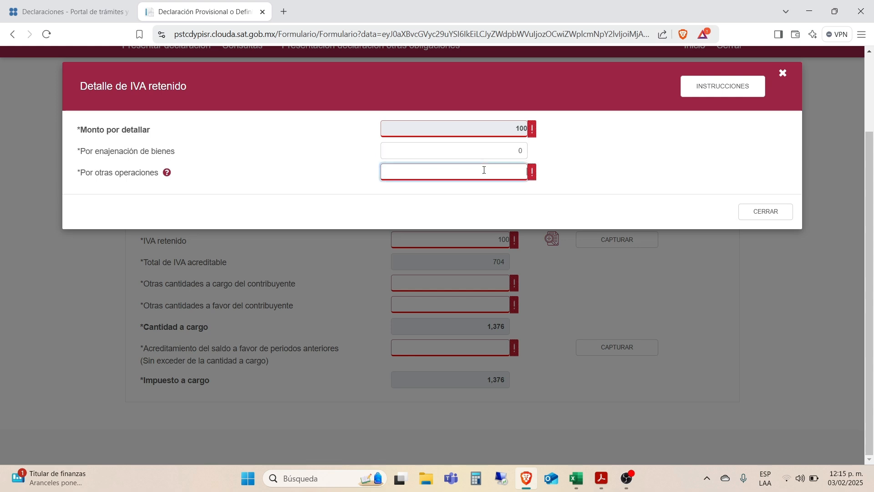
{"action": "type", "text": "100"}
{"action": "key", "text": "Tab"}
{"action": "left_click", "coordinate": [780, 216]}
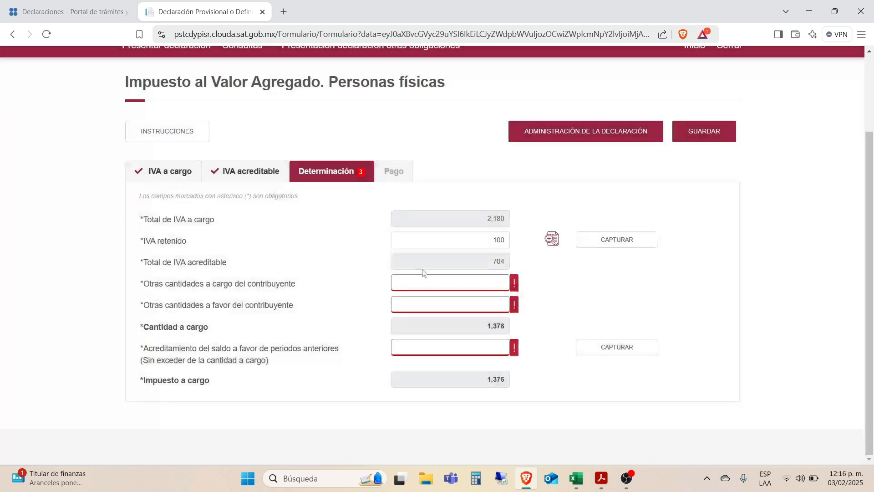
Step: Enter 0 for both otras cantidades a cargo and otras cantidades a favor del contribuyente
{"action": "left_click", "coordinate": [424, 277]}
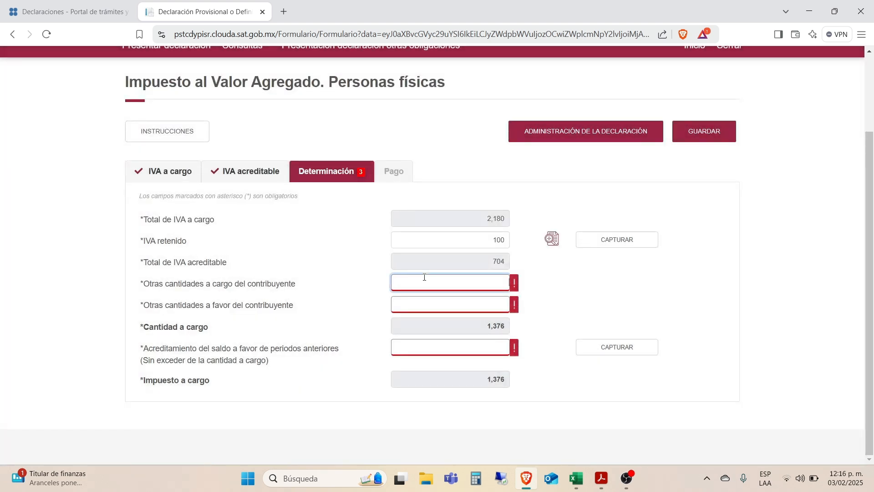
{"action": "type", "text": "0"}
{"action": "key", "text": "Tab"}
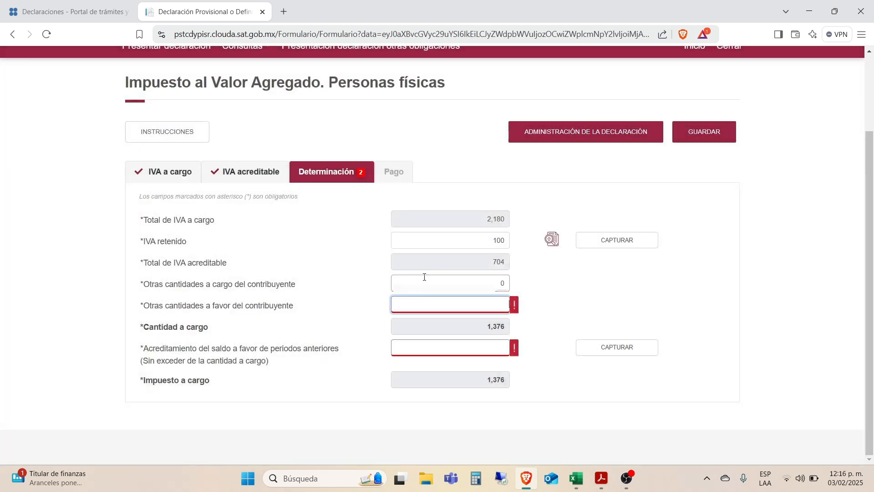
{"action": "type", "text": "0"}
{"action": "key", "text": "Tab"}
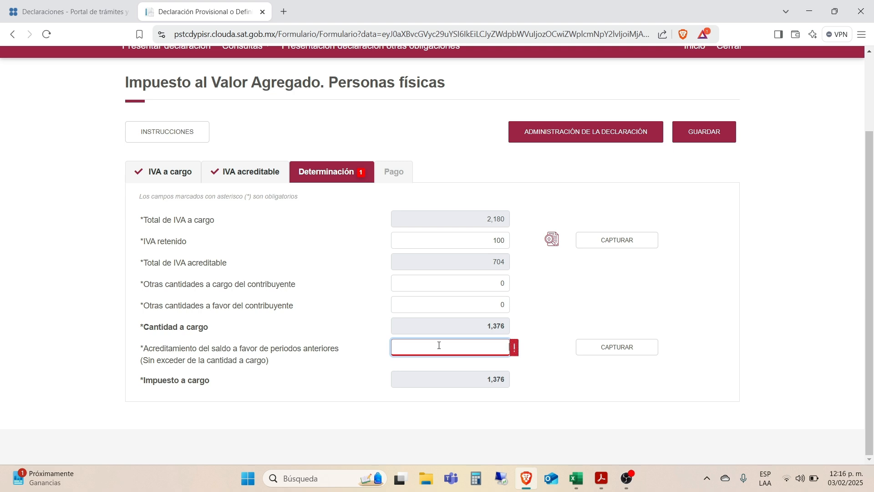
Step: Enter 1000 as the credited favorable balance from prior periods and start a detail record with periodicity 1-Mensual
{"action": "type", "text": "1000"}
{"action": "key", "text": "Tab"}
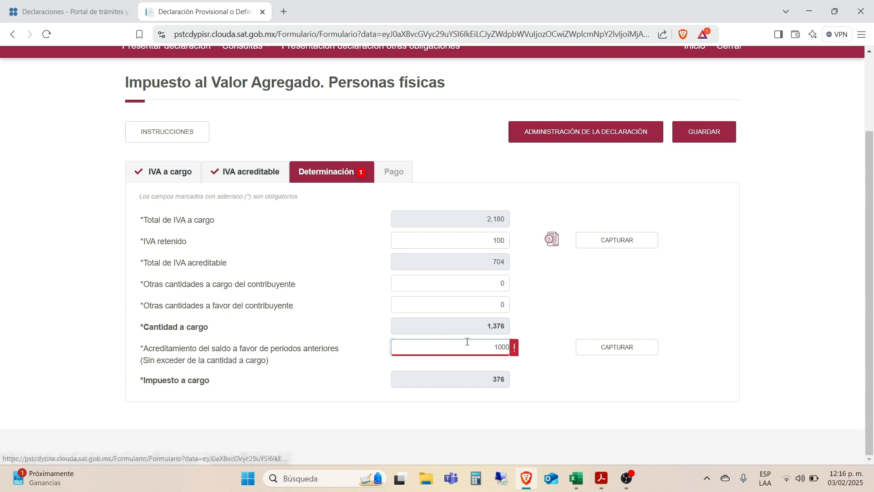
{"action": "left_click", "coordinate": [631, 349]}
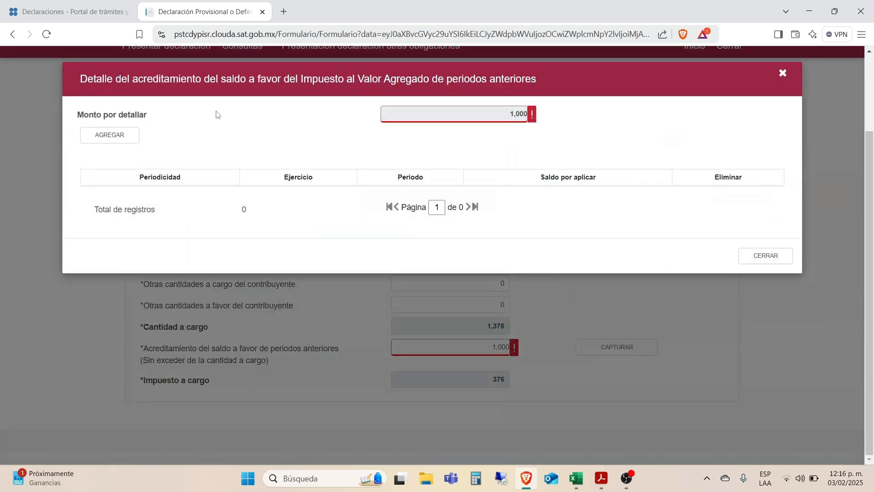
{"action": "left_click", "coordinate": [122, 134]}
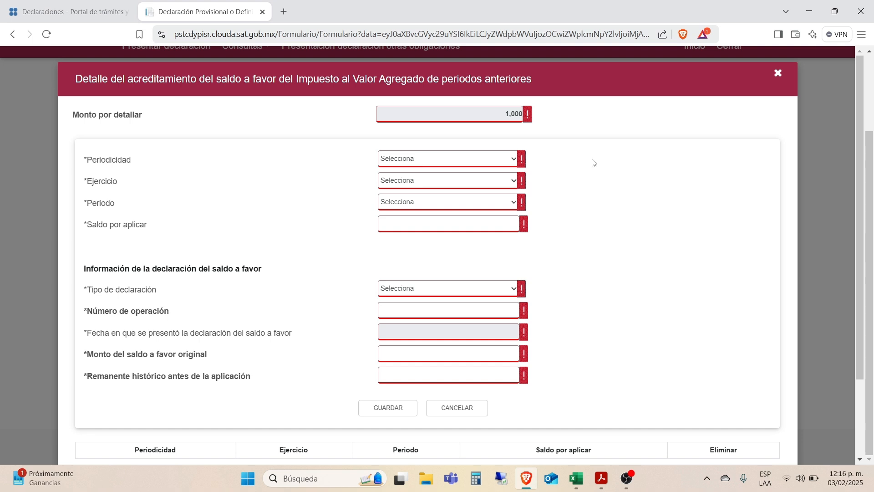
{"action": "left_click", "coordinate": [491, 160]}
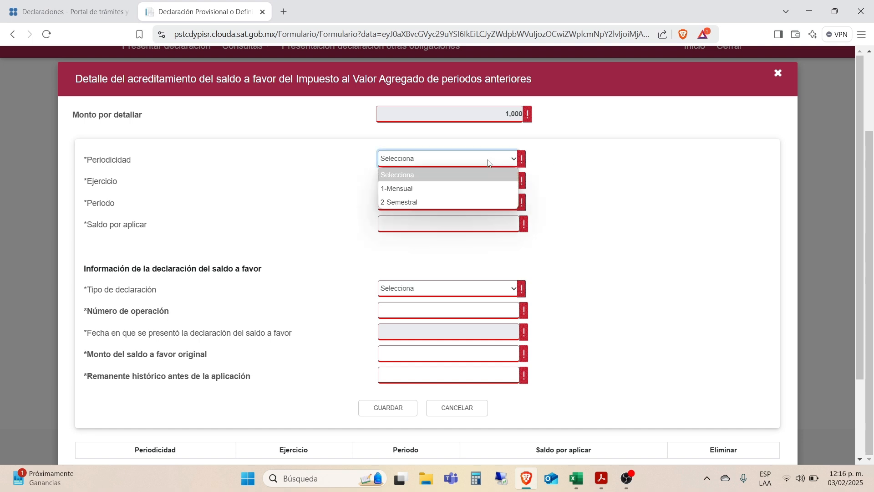
{"action": "left_click", "coordinate": [506, 195]}
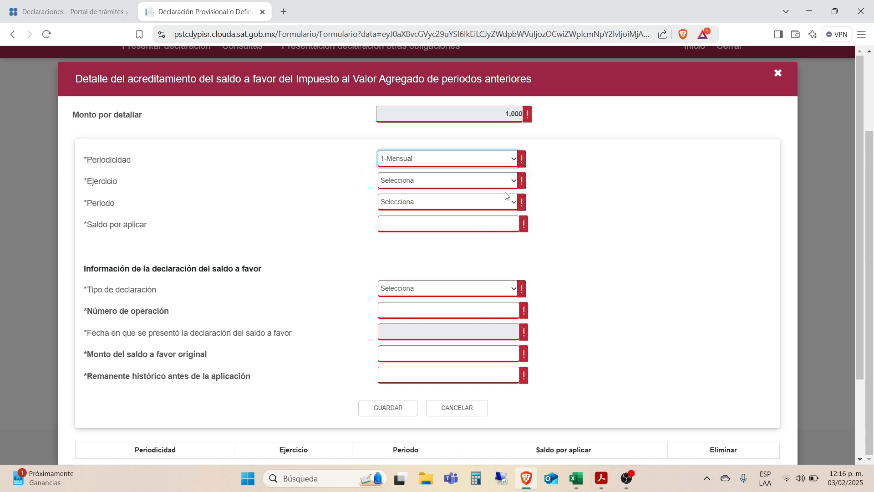
Step: Examine the year, period and balance fields of the favorable balance record, along with the declaration type options and original declaration fields
{"action": "left_click", "coordinate": [487, 182]}
{"action": "left_click", "coordinate": [599, 220]}
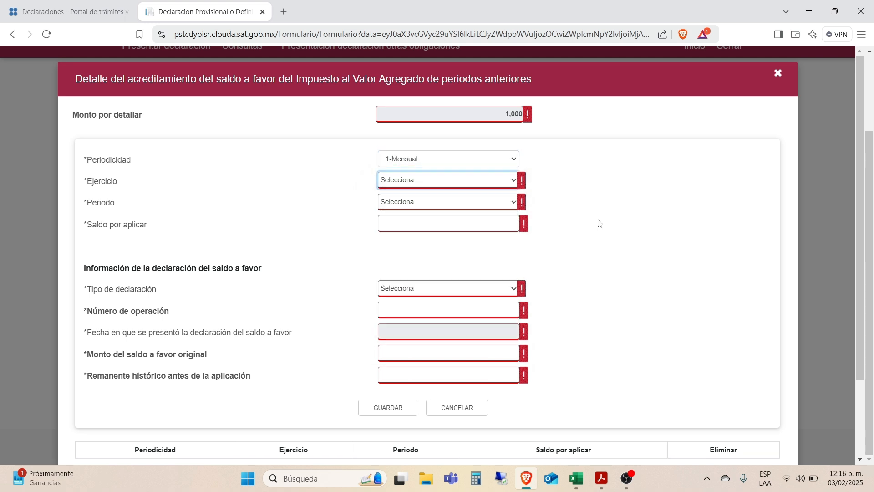
{"action": "left_click", "coordinate": [454, 200]}
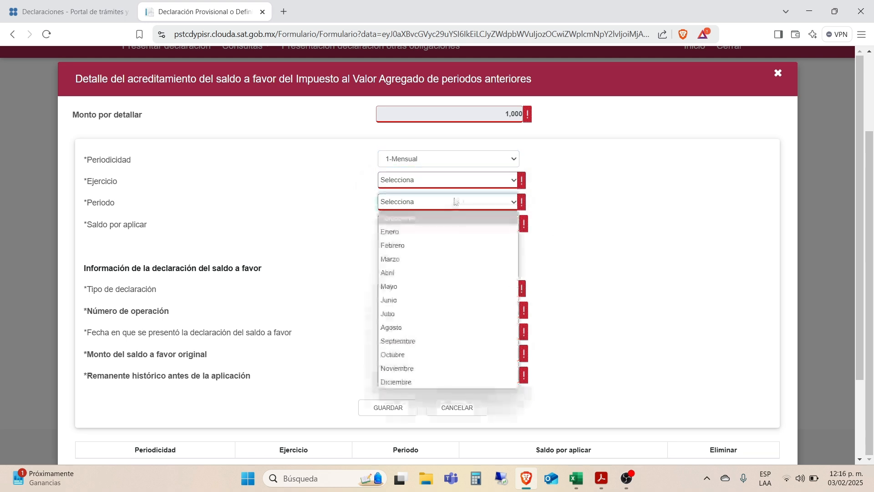
{"action": "left_click", "coordinate": [565, 230]}
{"action": "left_click", "coordinate": [483, 222]}
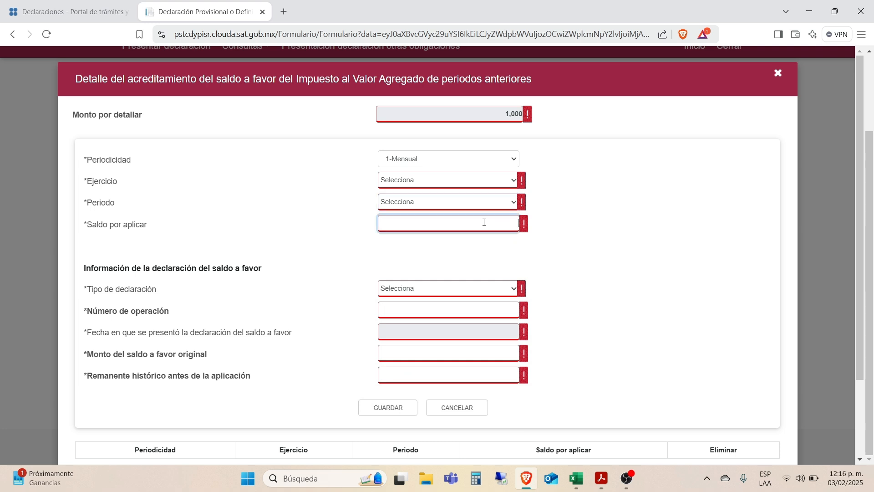
{"action": "scroll", "coordinate": [450, 244], "scroll_direction": "down", "scroll_amount": 2}
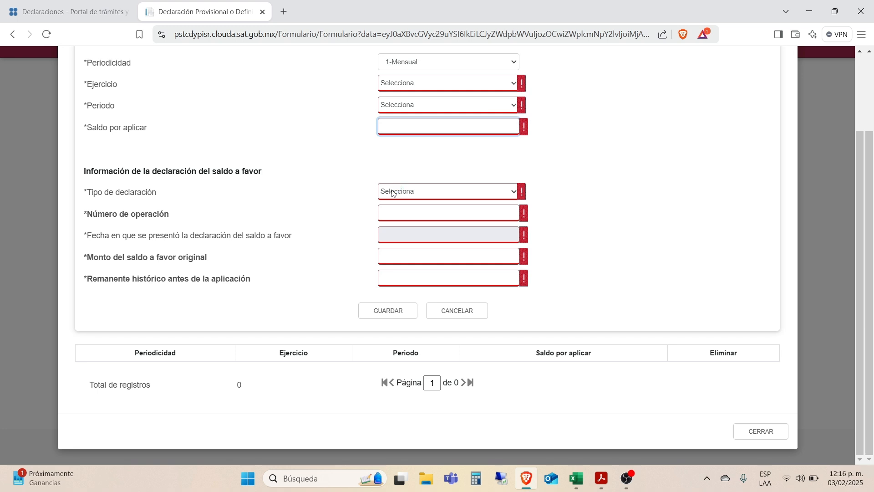
{"action": "left_click", "coordinate": [393, 192]}
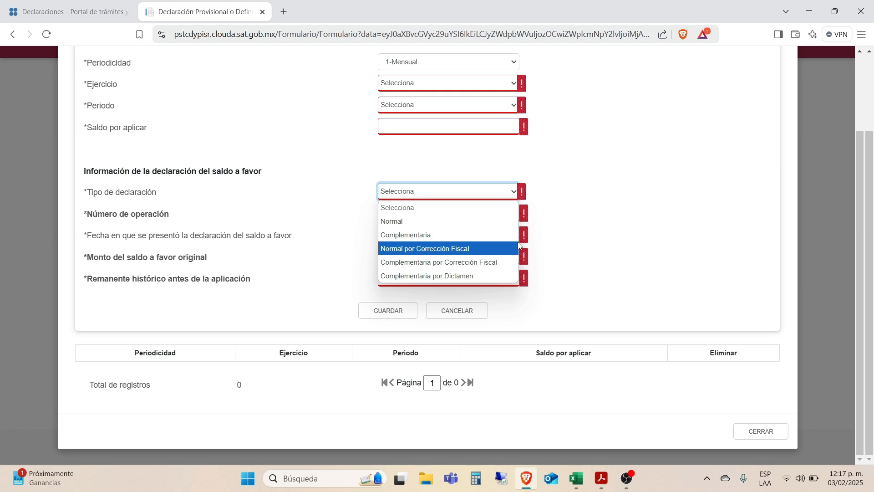
{"action": "left_click", "coordinate": [541, 205]}
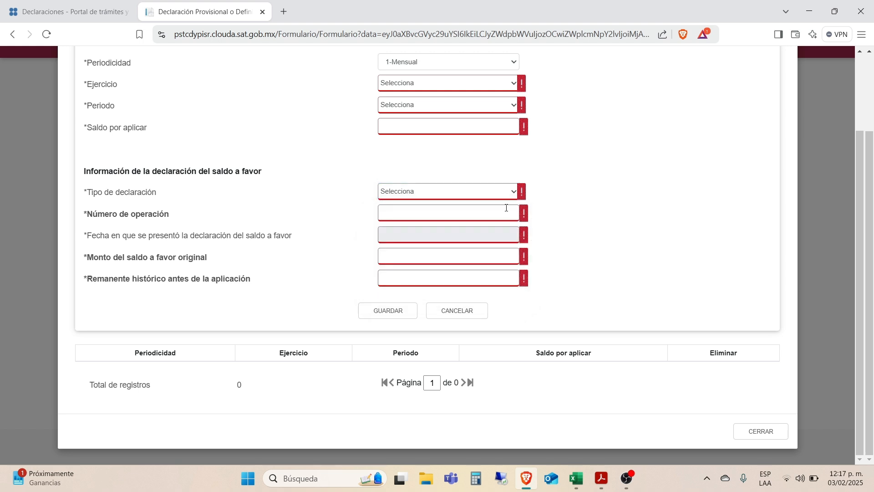
{"action": "left_click", "coordinate": [506, 208]}
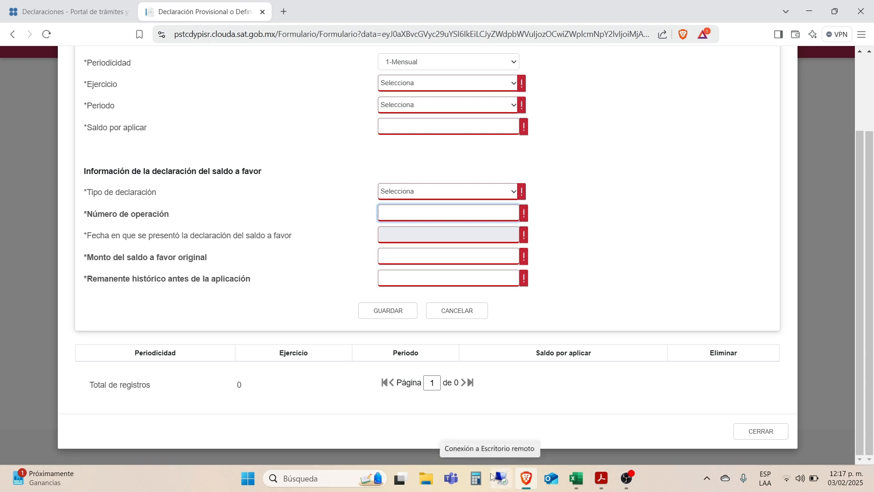
{"action": "left_click", "coordinate": [428, 257]}
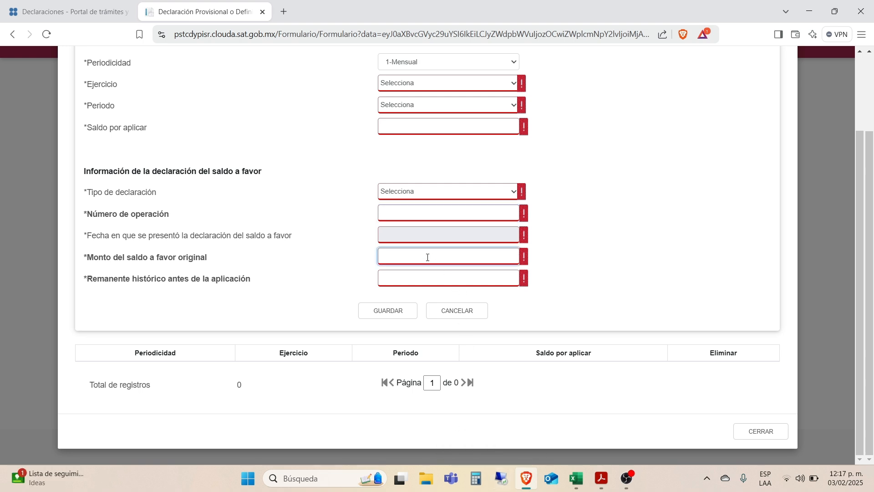
{"action": "left_click", "coordinate": [431, 278]}
{"action": "left_click", "coordinate": [421, 259]}
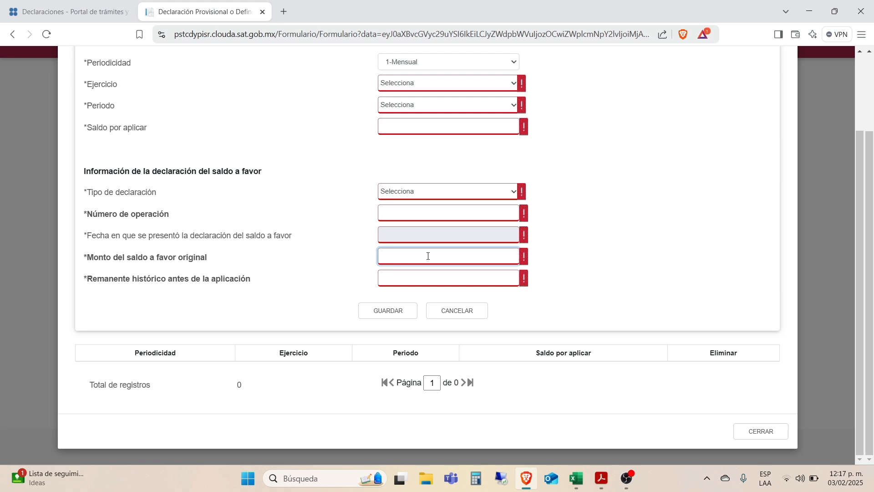
{"action": "left_click", "coordinate": [442, 279]}
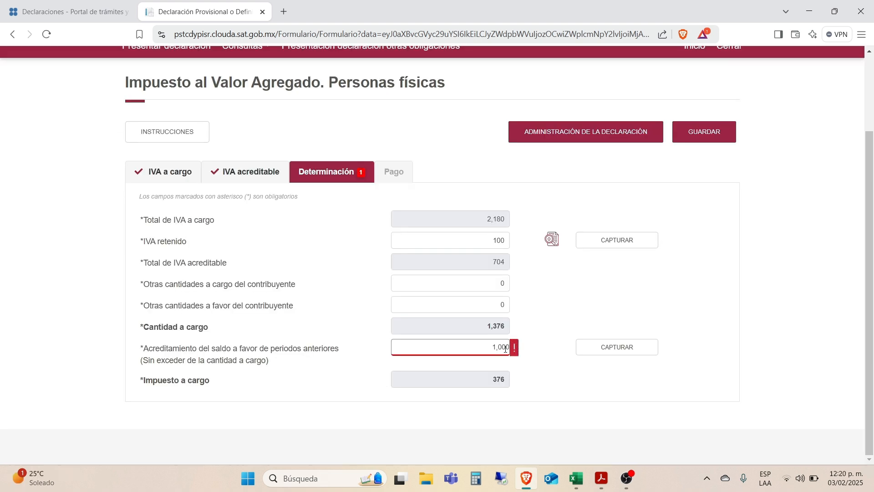
Step: Set the Acreditamiento del saldo a favor de periodos anteriores to 0
{"action": "left_click", "coordinate": [505, 349]}
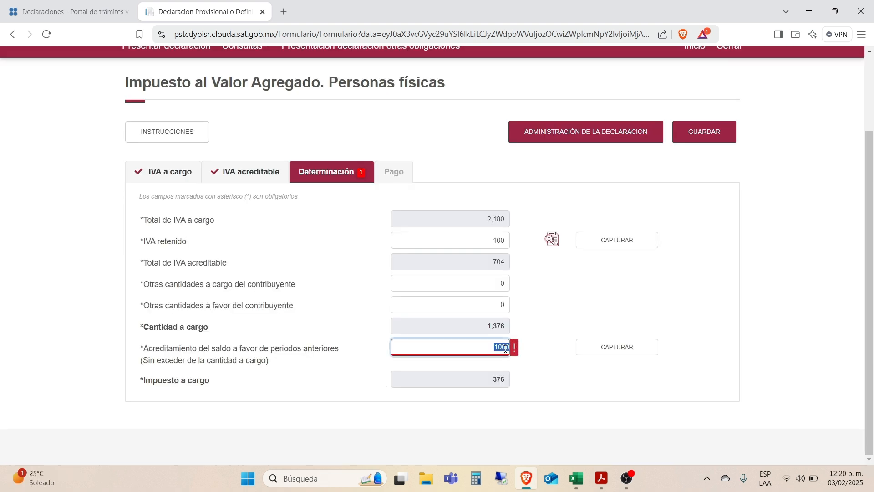
{"action": "key", "text": "BackSpace"}
{"action": "type", "text": "0"}
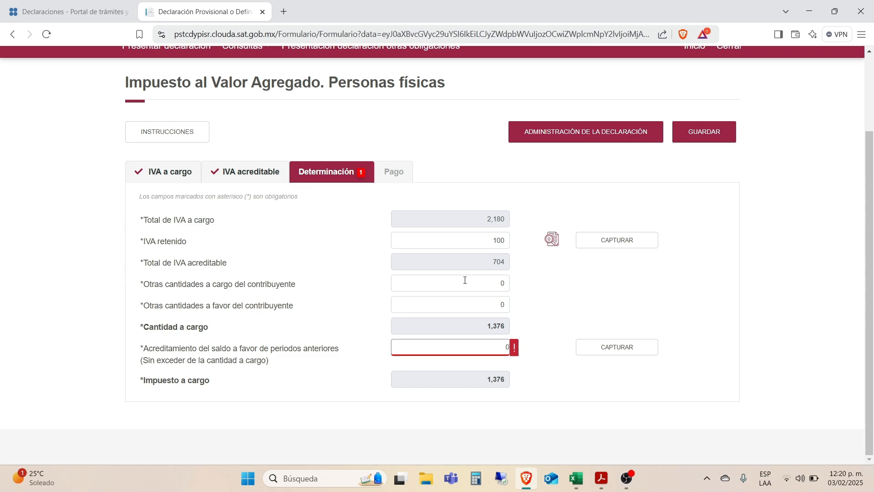
{"action": "left_click", "coordinate": [470, 292]}
Step: In the Pago section, answer Sí to whether there are compensaciones por aplicar
{"action": "left_click", "coordinate": [395, 178]}
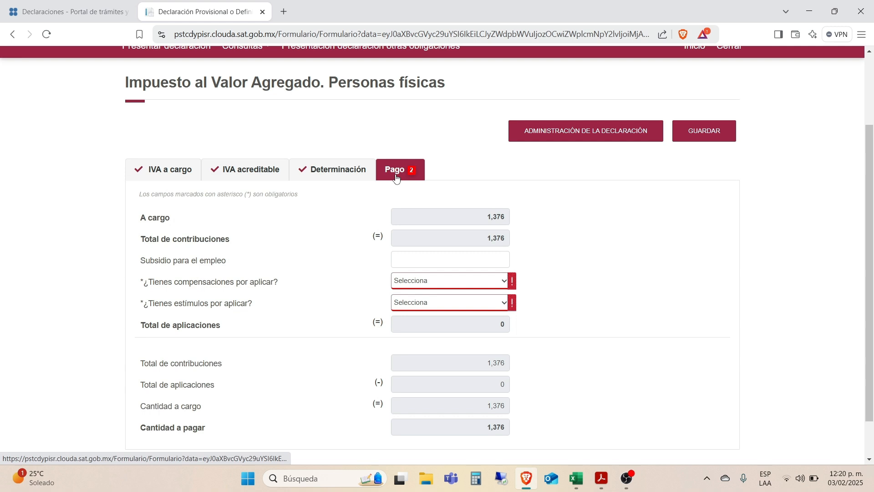
{"action": "scroll", "coordinate": [392, 172], "scroll_direction": "down", "scroll_amount": 1}
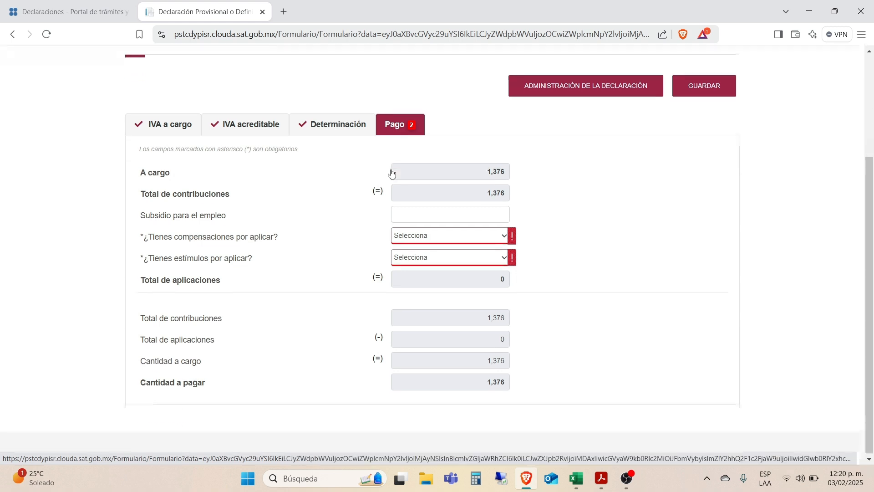
{"action": "left_click", "coordinate": [430, 237]}
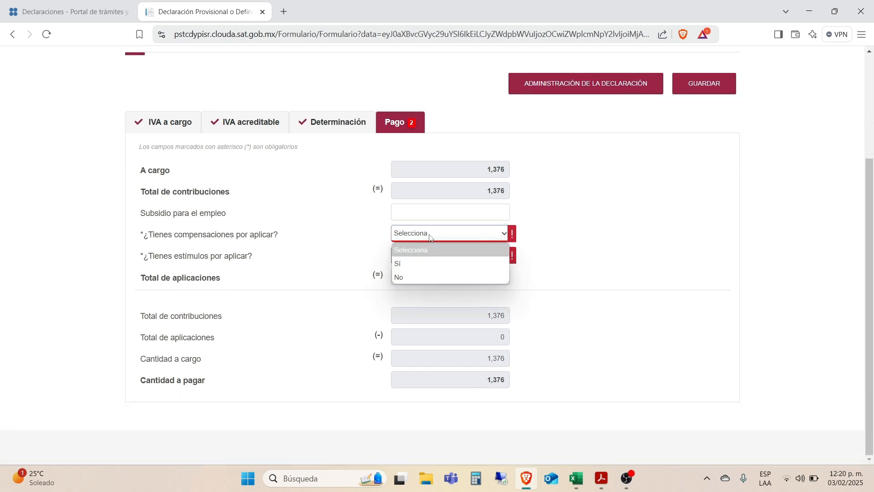
{"action": "left_click", "coordinate": [402, 262]}
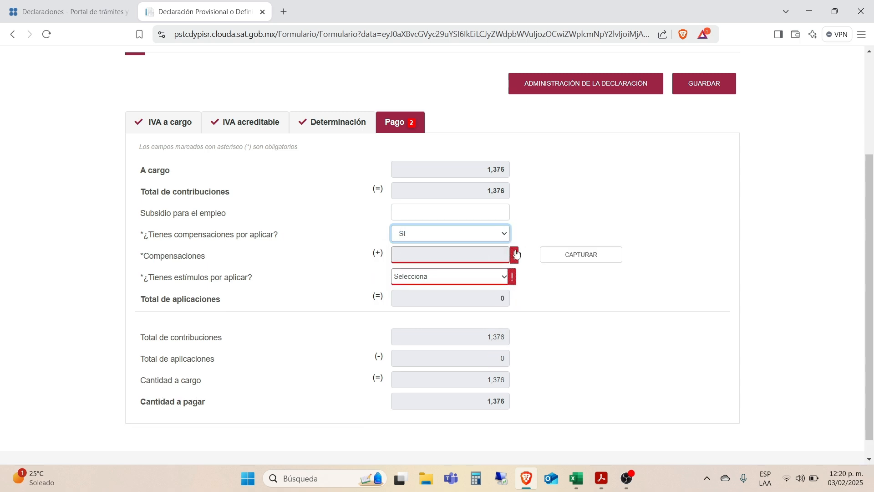
Step: Examine the Tipo options in a new compensation record and leave the form without adding one
{"action": "left_click", "coordinate": [574, 257]}
{"action": "left_click", "coordinate": [682, 140]}
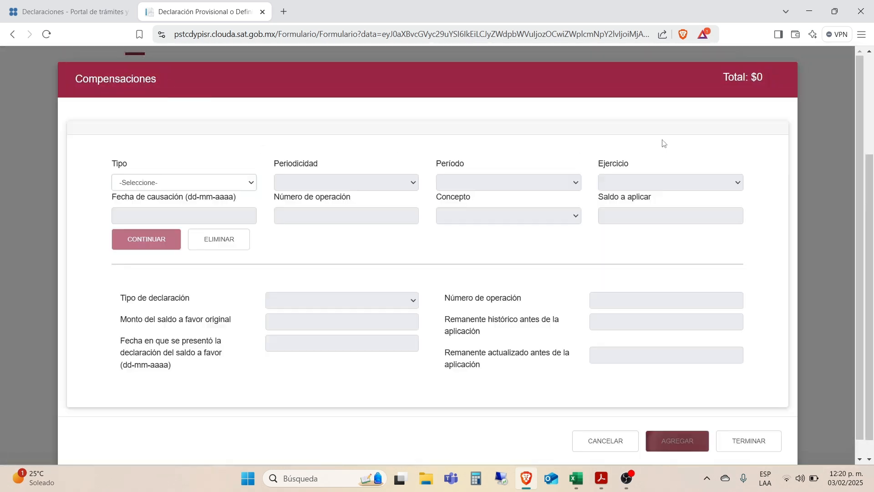
{"action": "left_click", "coordinate": [143, 182]}
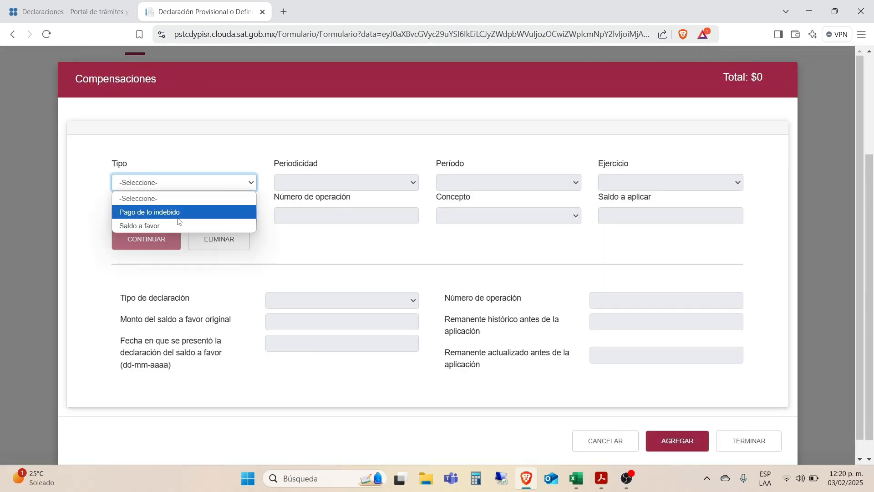
{"action": "left_click", "coordinate": [607, 447]}
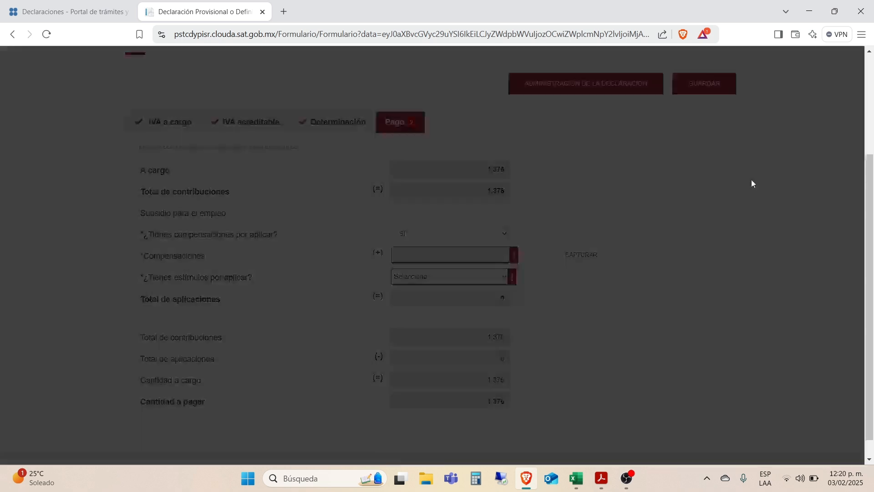
Step: Answer Sí to whether there are estímulos por aplicar, examine the Tipo de estímulo options in a new record, and leave without adding one
{"action": "left_click", "coordinate": [539, 151]}
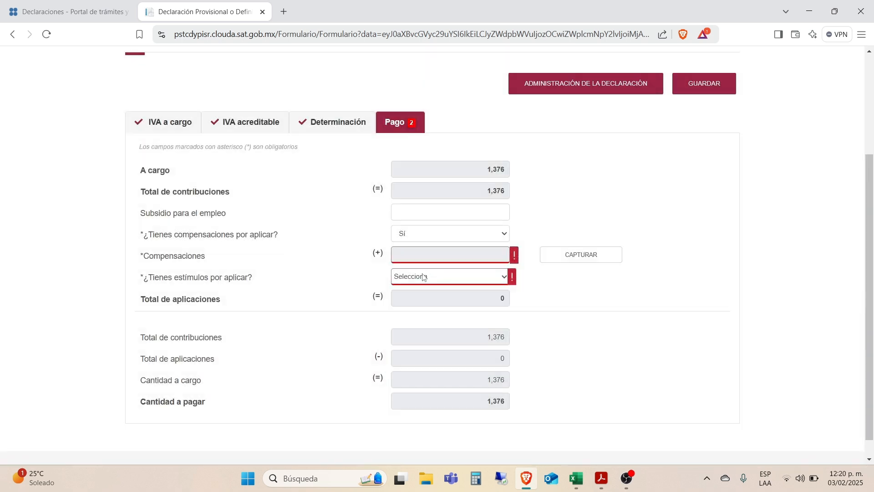
{"action": "left_click", "coordinate": [432, 276]}
{"action": "left_click", "coordinate": [447, 305]}
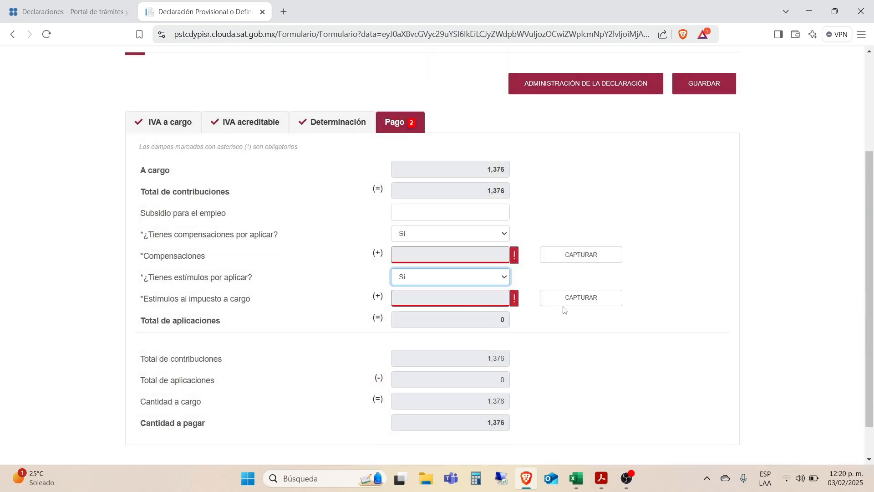
{"action": "left_click", "coordinate": [567, 300]}
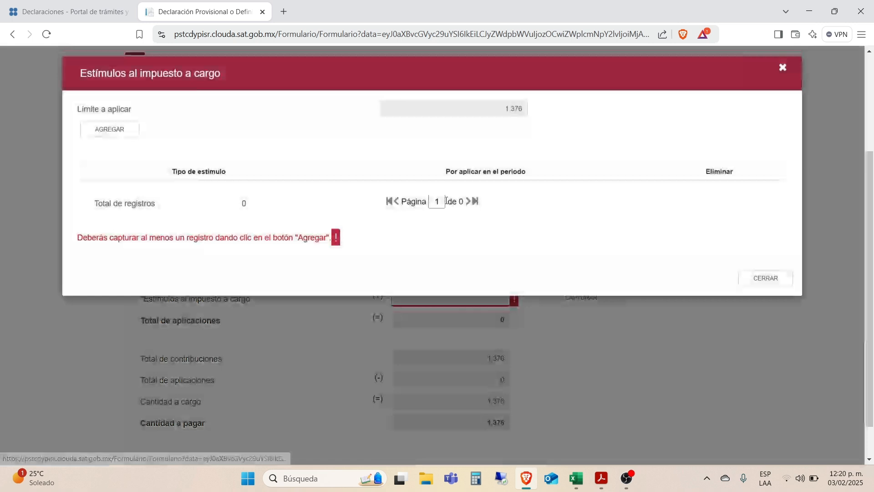
{"action": "left_click", "coordinate": [114, 138]}
{"action": "left_click", "coordinate": [406, 166]}
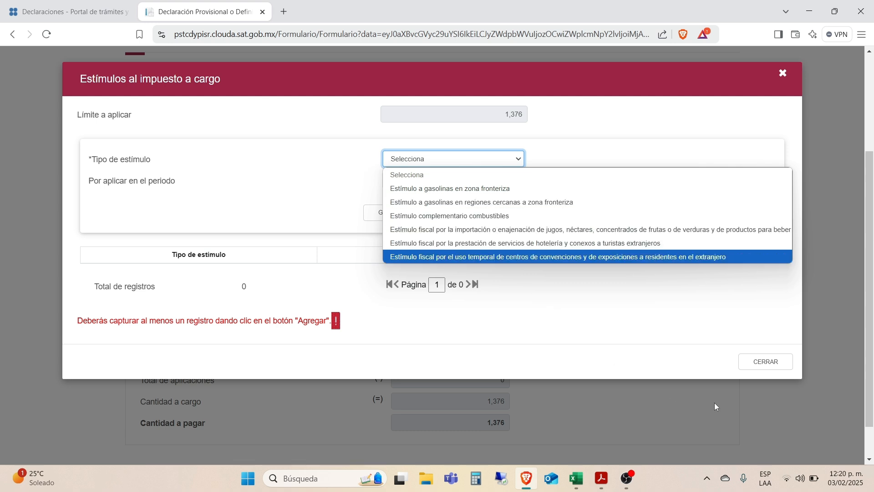
{"action": "left_click", "coordinate": [765, 367]}
{"action": "left_click", "coordinate": [766, 362]}
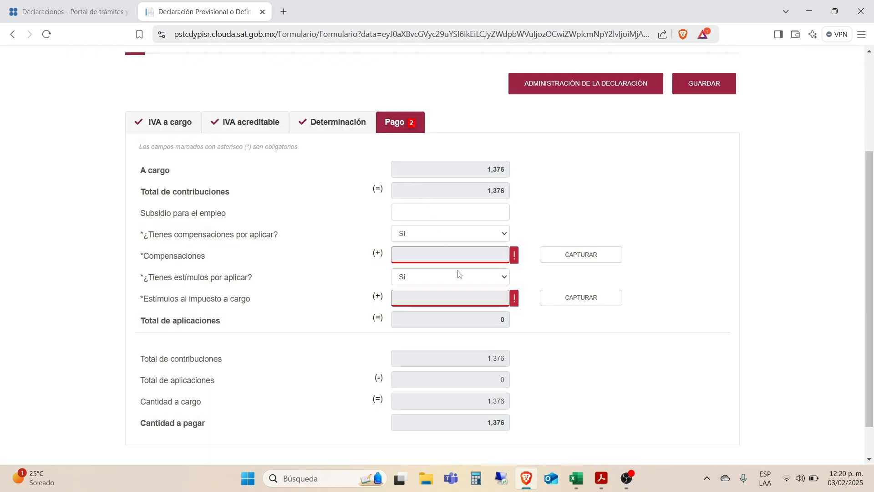
Step: Answer No to both compensaciones and estímulos por aplicar and return to the Administración de la declaración page
{"action": "left_click", "coordinate": [441, 234]}
{"action": "left_click", "coordinate": [426, 277]}
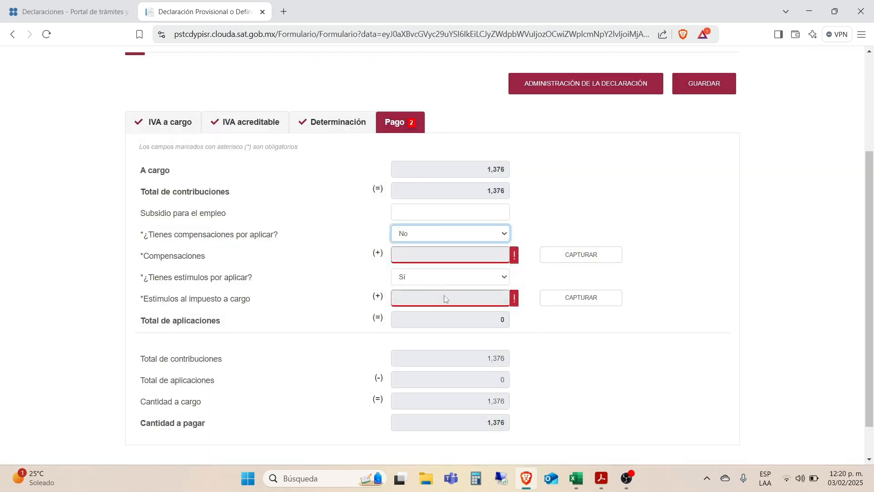
{"action": "left_click", "coordinate": [408, 257]}
{"action": "left_click", "coordinate": [404, 295]}
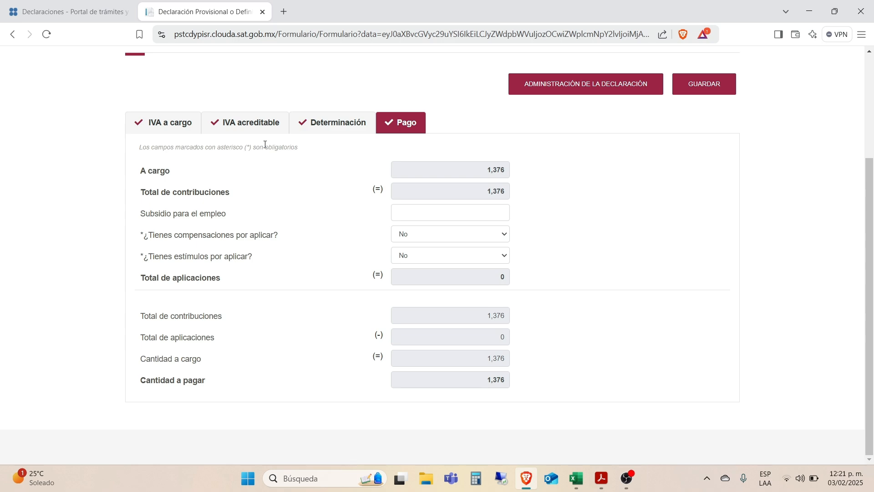
{"action": "left_click", "coordinate": [563, 81]}
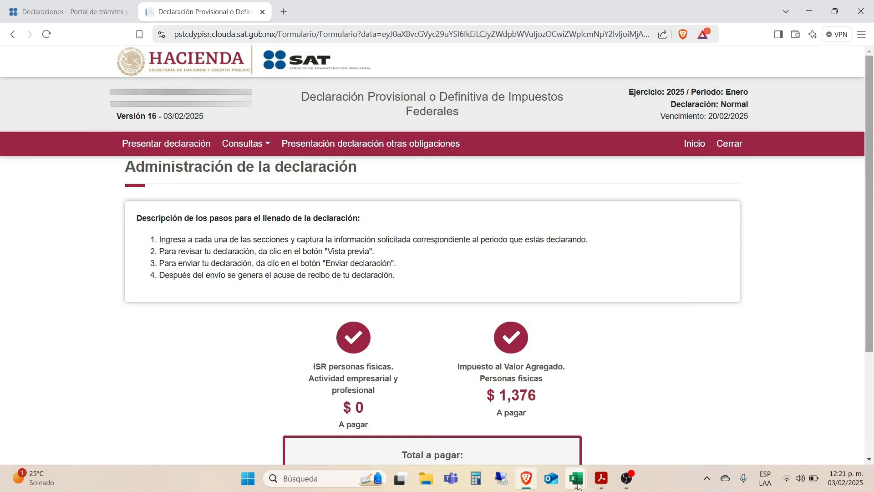
Step: Switch to the ISR and IVA working paper in Excel and display the Enero - Emitidas sheet
{"action": "mouse_move", "coordinate": [578, 486]}
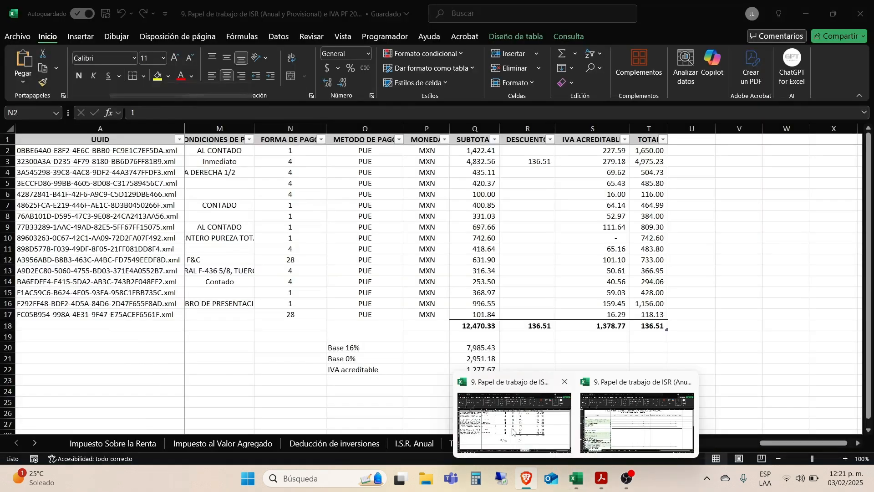
{"action": "left_click", "coordinate": [513, 431]}
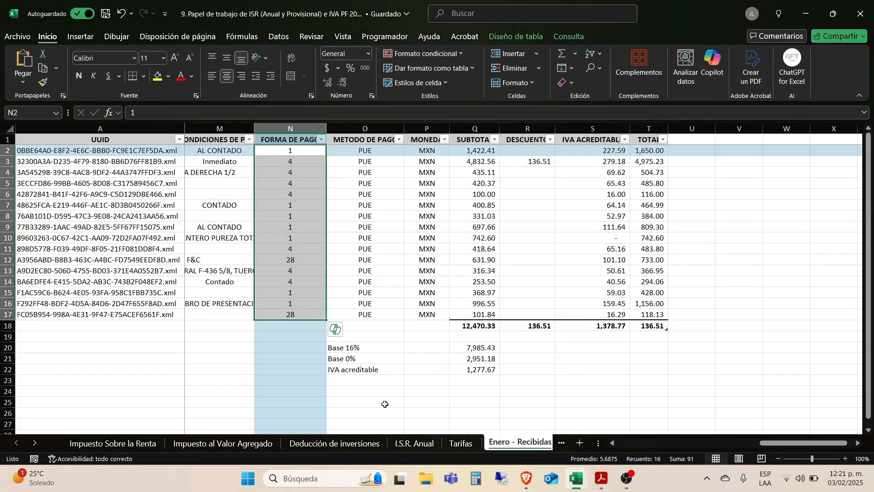
{"action": "left_click", "coordinate": [383, 402]}
{"action": "left_click", "coordinate": [243, 381]}
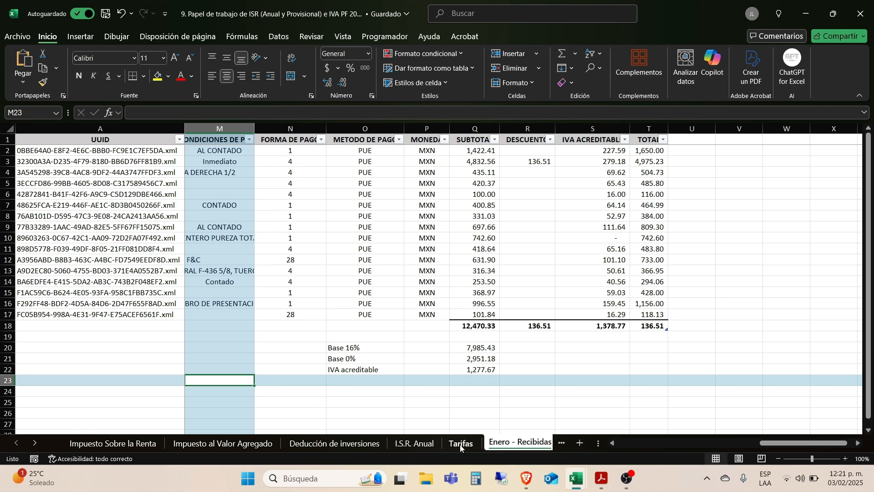
{"action": "left_click", "coordinate": [33, 444]}
{"action": "left_click", "coordinate": [496, 443]}
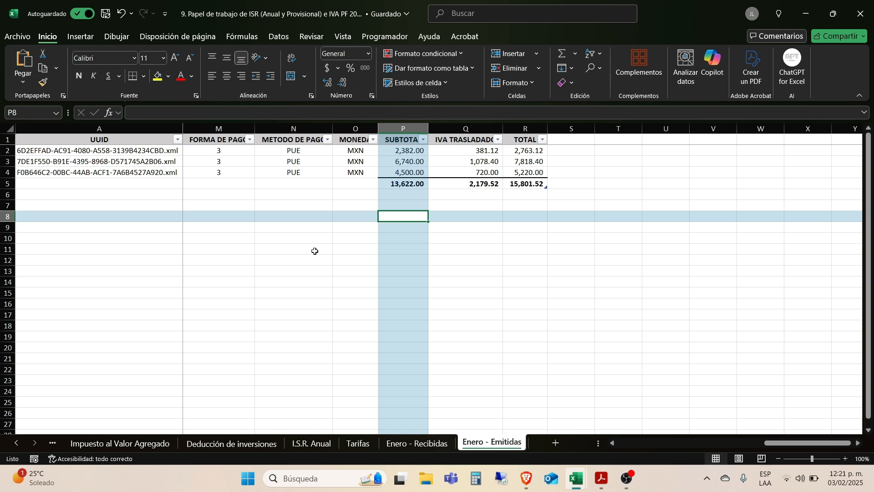
Step: Examine the forma de pago, método de pago, subtotal, IVA trasladado and total columns of the January issued invoices
{"action": "left_click_drag", "start_coordinate": [226, 150], "coordinate": [222, 172]}
{"action": "type", "text": "3 3 3"}
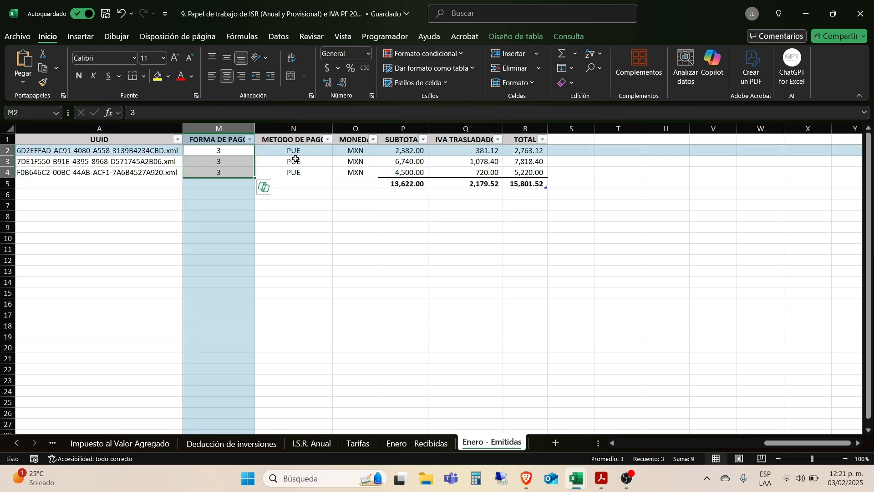
{"action": "left_click_drag", "start_coordinate": [305, 151], "coordinate": [296, 173]}
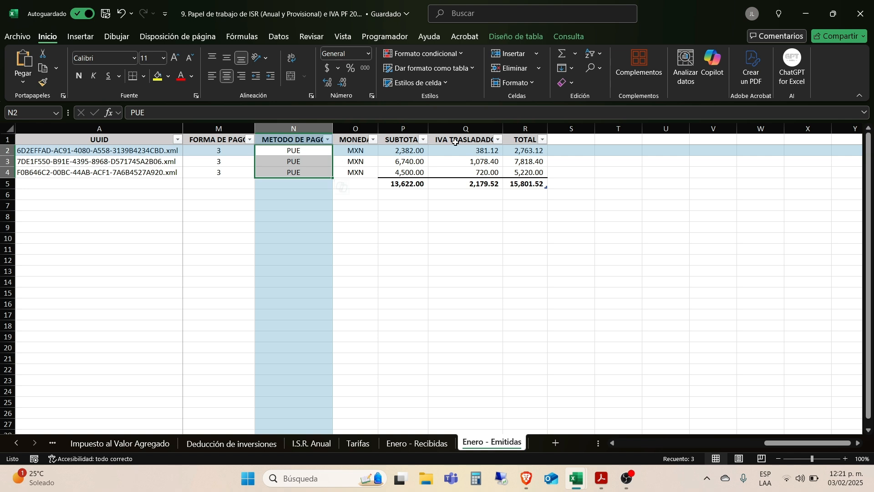
{"action": "left_click", "coordinate": [403, 129]}
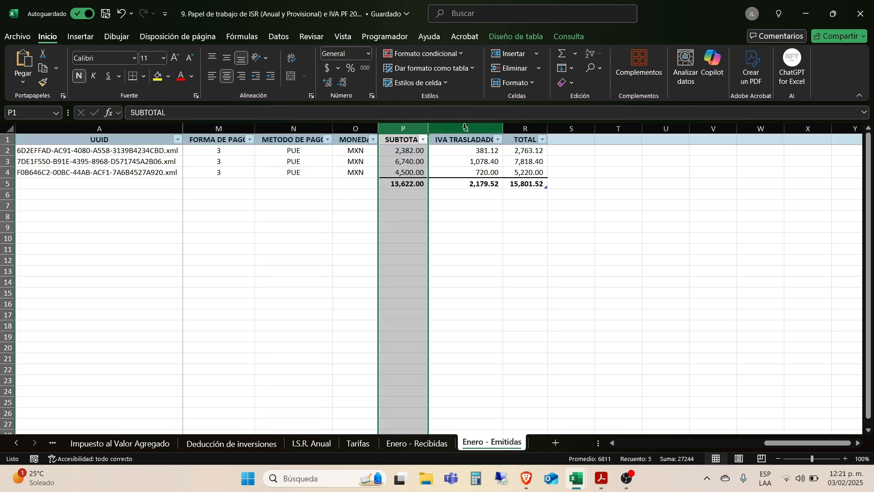
{"action": "left_click", "coordinate": [465, 128]}
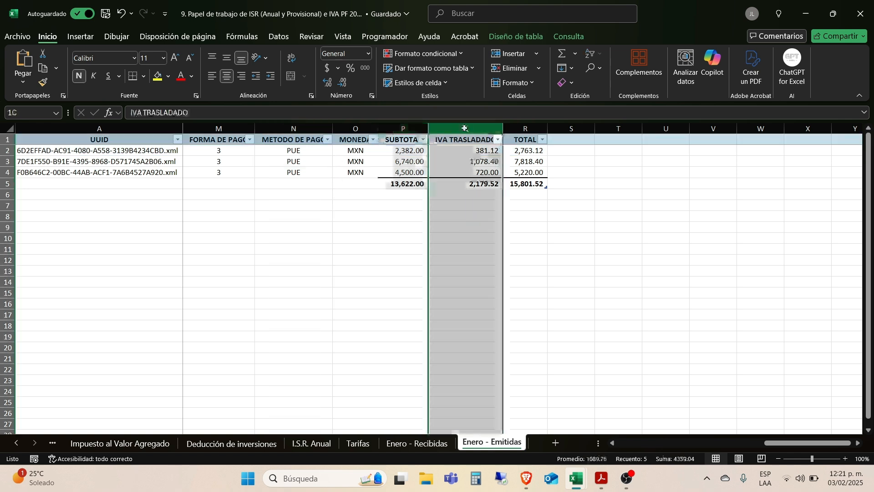
{"action": "left_click", "coordinate": [527, 128]}
{"action": "left_click", "coordinate": [403, 196]}
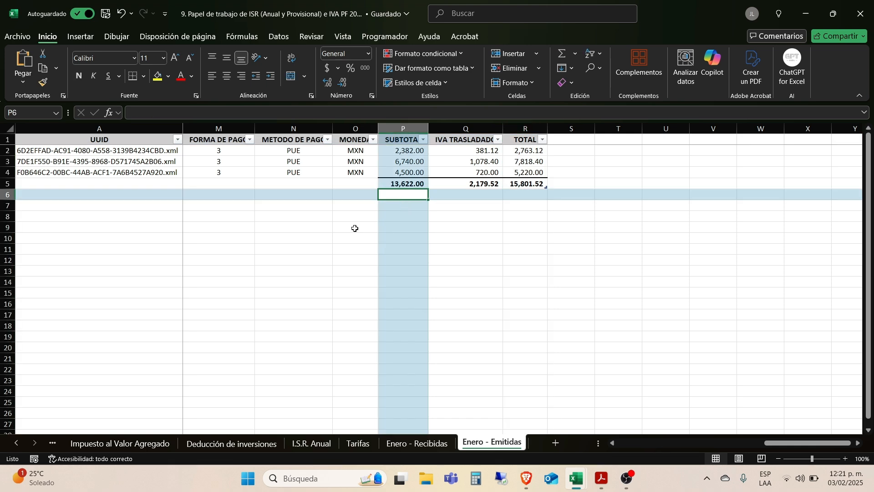
Step: On the Impuesto Sobre la Renta sheet, link January's ingresos gravados a tasa 16 % to the SUBTOTAL total of Enero - Emitidas
{"action": "left_click", "coordinate": [16, 442]}
{"action": "left_click", "coordinate": [114, 444]}
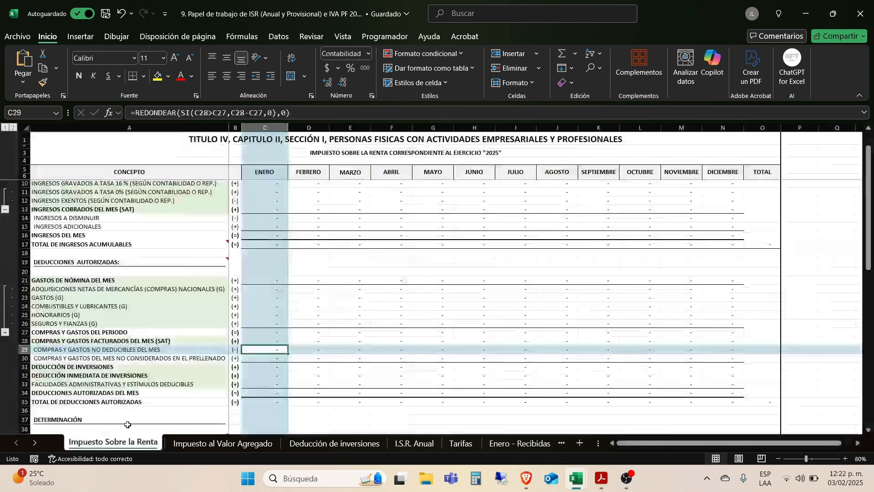
{"action": "scroll", "coordinate": [127, 424], "scroll_direction": "up", "scroll_amount": 1}
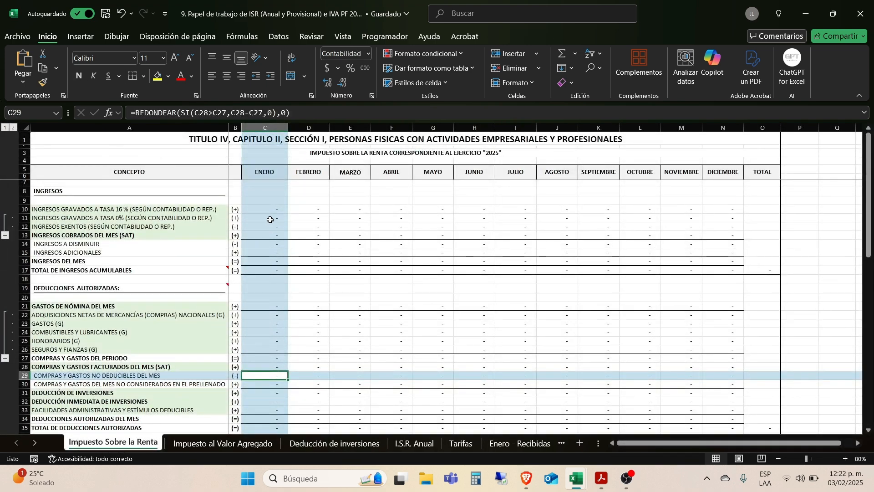
{"action": "left_click", "coordinate": [269, 210]}
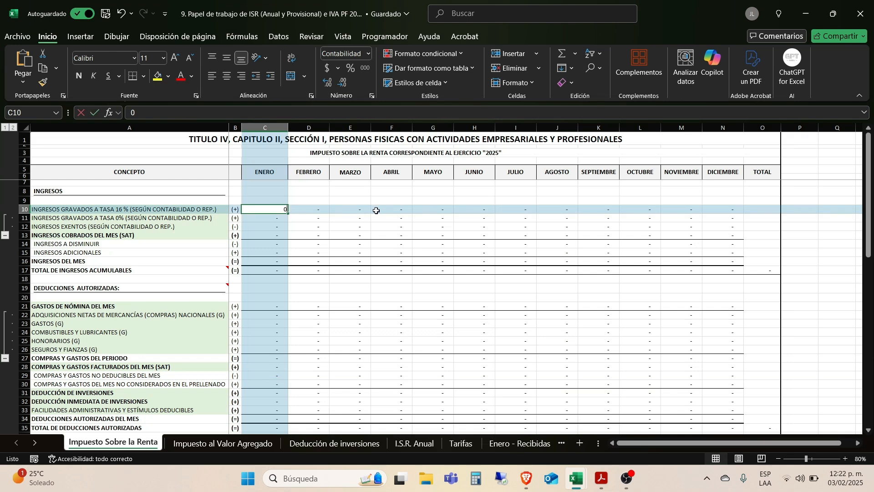
{"action": "type", "text": "+"}
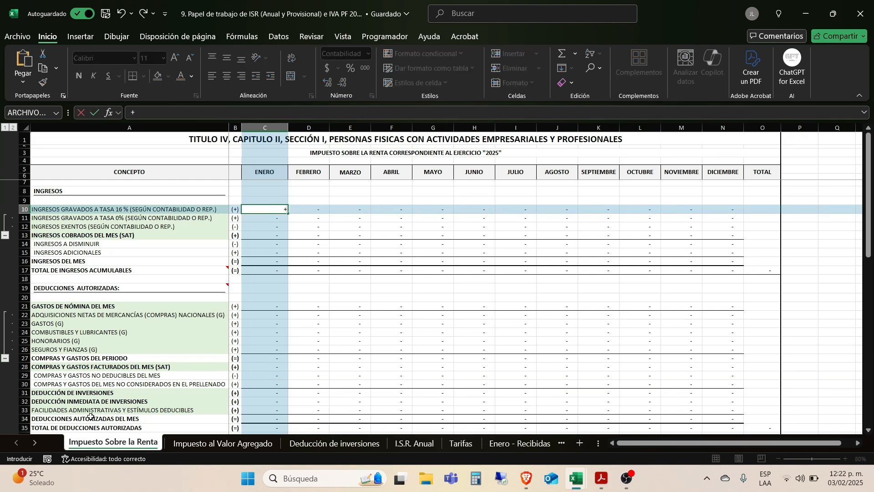
{"action": "right_click", "coordinate": [34, 442]}
{"action": "left_click", "coordinate": [44, 332]}
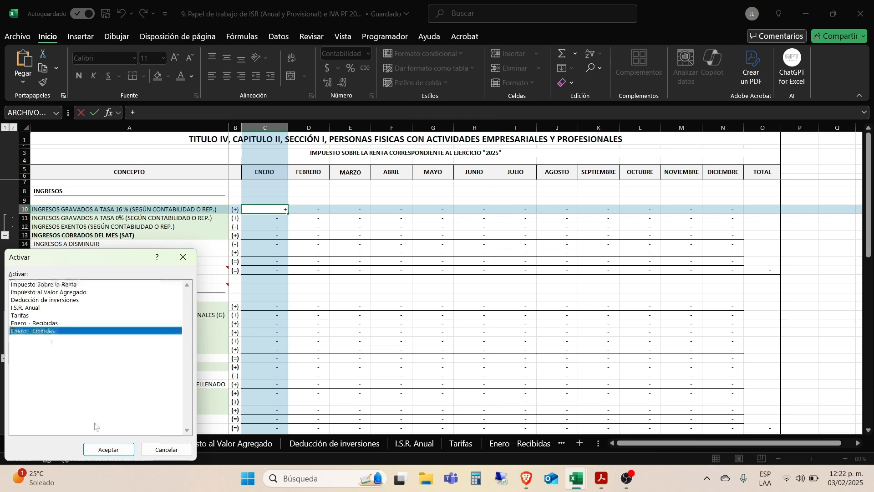
{"action": "left_click", "coordinate": [108, 449]}
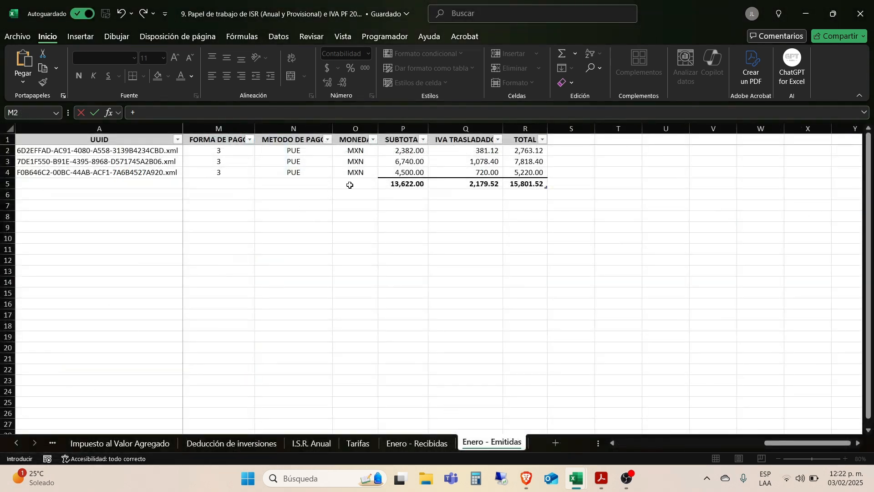
{"action": "left_click", "coordinate": [399, 184]}
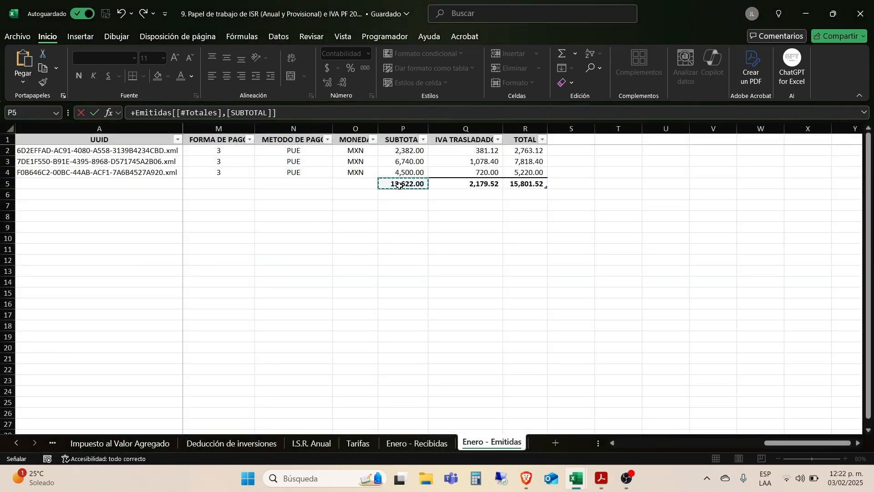
{"action": "key", "text": "Return"}
{"action": "left_click", "coordinate": [285, 190]}
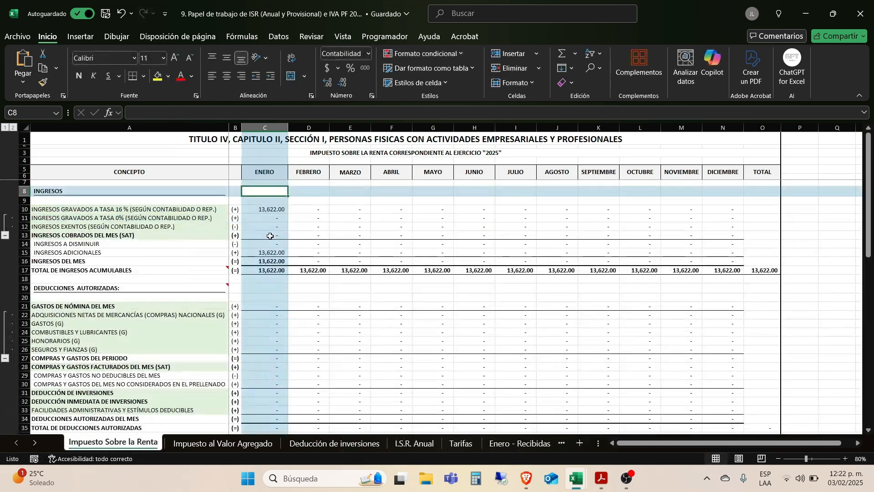
Step: Examine January's income rows, including 0% and exempt income, ingresos cobrados del mes (SAT) and the ingresos a disminuir formula
{"action": "left_click", "coordinate": [286, 234]}
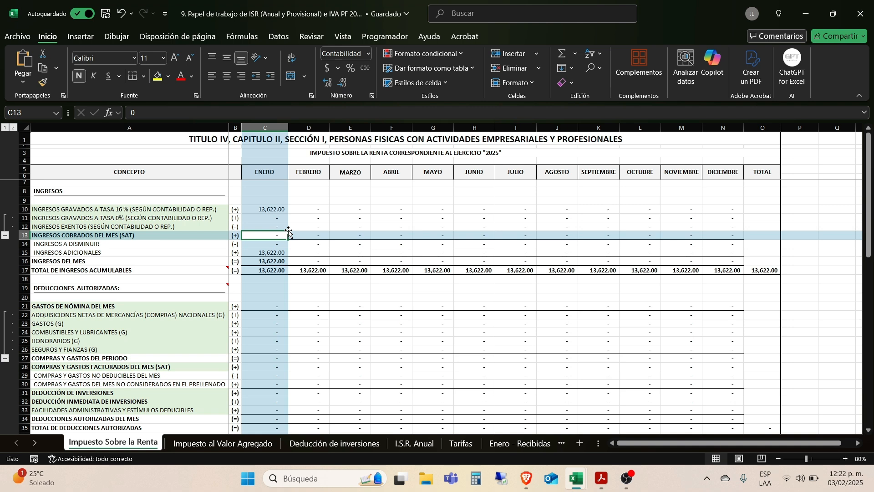
{"action": "left_click", "coordinate": [153, 208]}
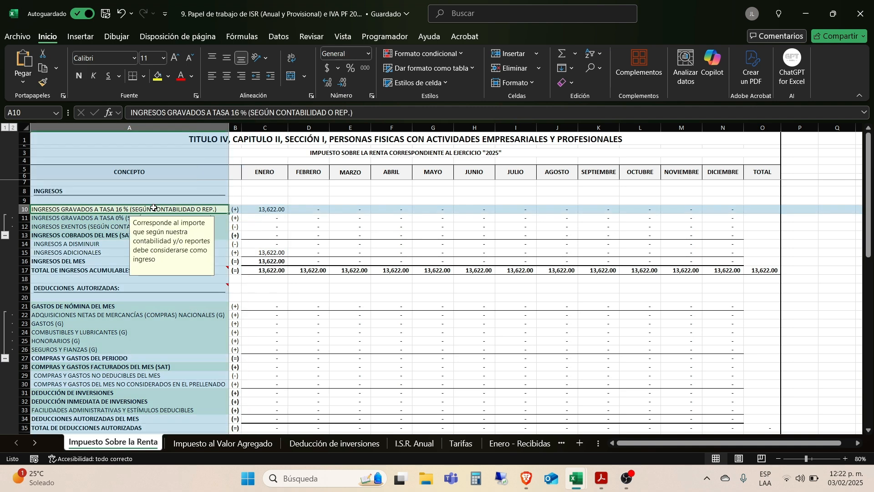
{"action": "left_click", "coordinate": [95, 244]}
{"action": "left_click", "coordinate": [262, 245]}
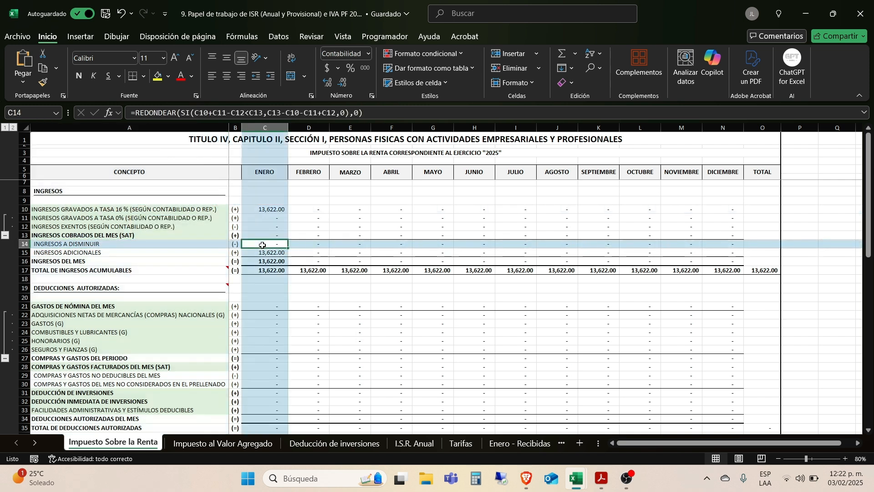
{"action": "left_click", "coordinate": [267, 220]}
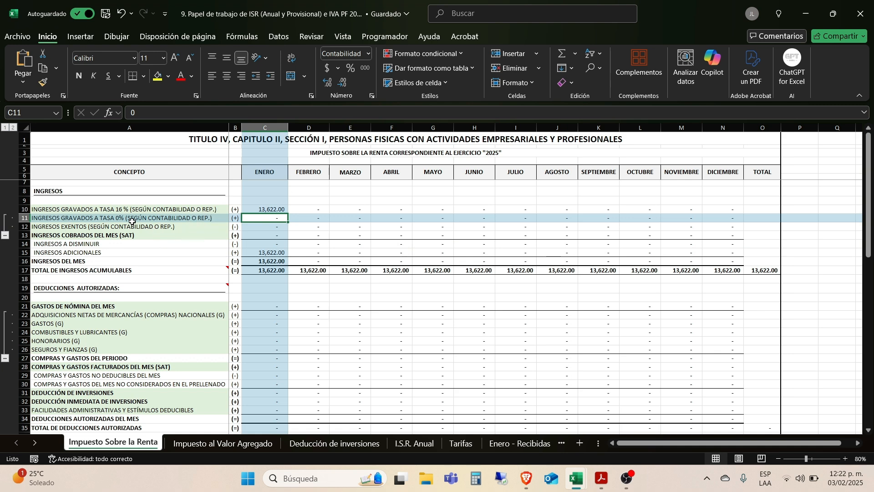
{"action": "left_click_drag", "start_coordinate": [186, 209], "coordinate": [176, 223]}
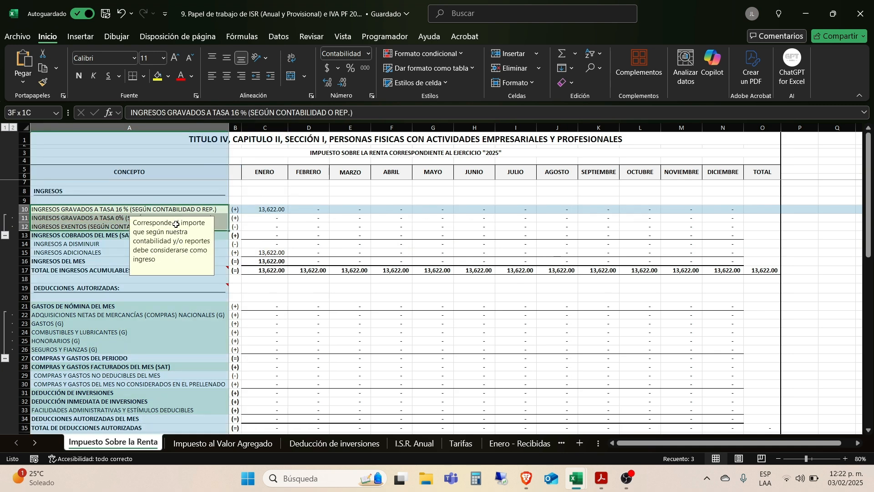
{"action": "left_click", "coordinate": [311, 211]}
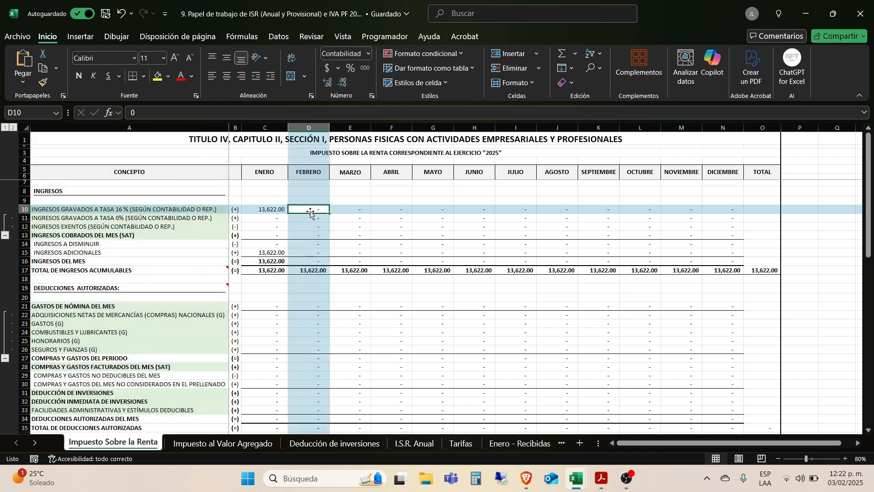
{"action": "left_click", "coordinate": [259, 235]}
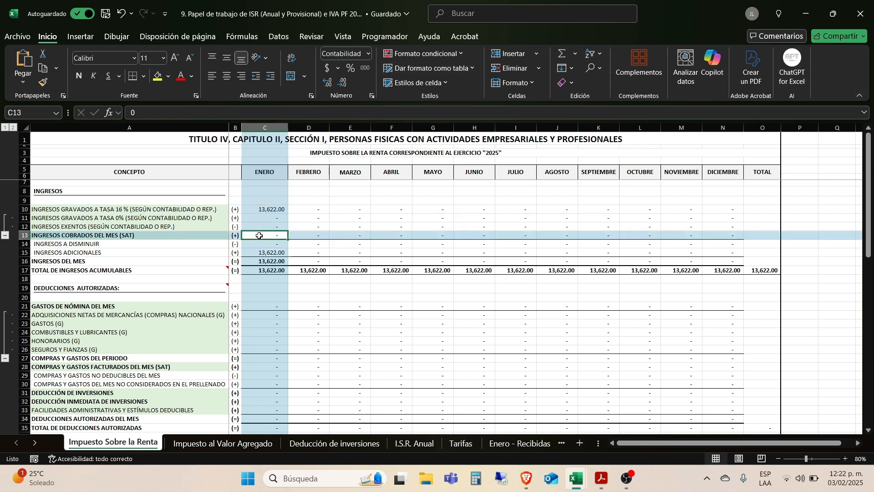
{"action": "key", "text": "ctrl+n"}
{"action": "left_click", "coordinate": [210, 234]}
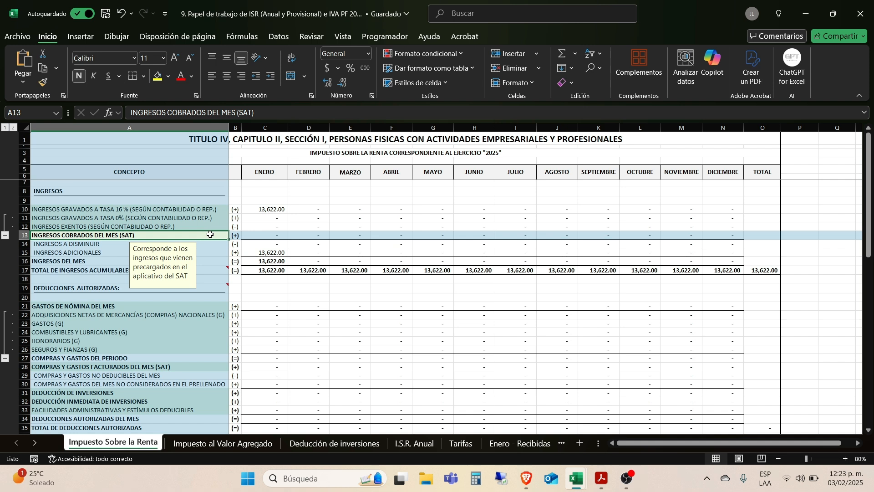
Step: Select January's ingresos cobrados del mes (SAT) cell and switch to the SAT declaration in the Brave browser
{"action": "left_click", "coordinate": [264, 233]}
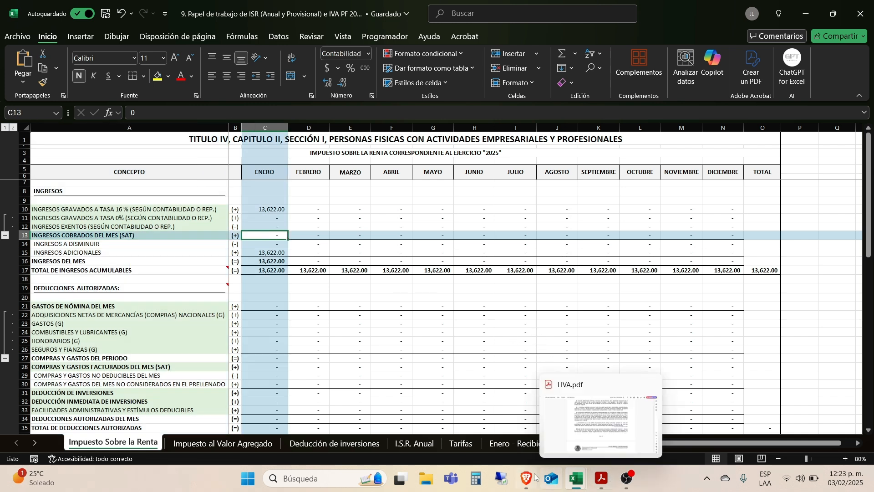
{"action": "mouse_move", "coordinate": [526, 479]}
{"action": "left_click", "coordinate": [512, 429]}
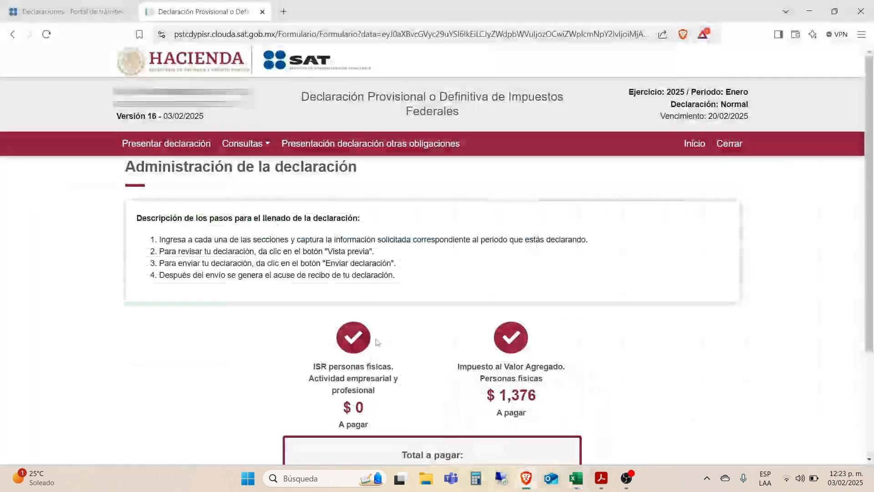
Step: Open the declaration's ISR personas físicas section and enter its ingresos cobrados del mes, 13622, in January's SAT income cell in Excel
{"action": "left_click", "coordinate": [355, 340]}
{"action": "scroll", "coordinate": [289, 282], "scroll_direction": "down", "scroll_amount": 3}
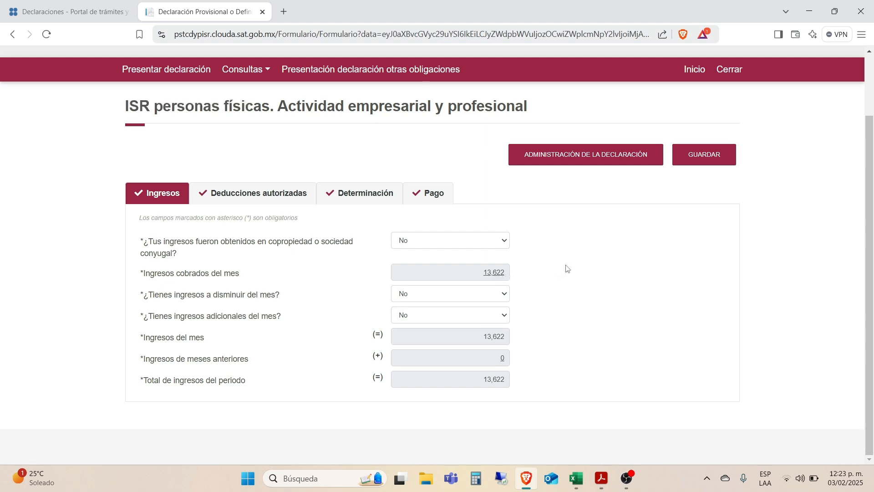
{"action": "key", "text": "alt+Tab"}
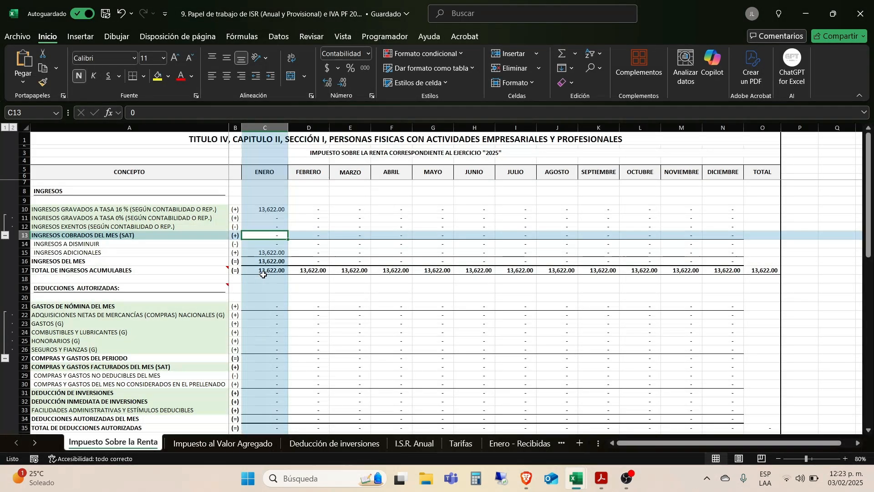
{"action": "type", "text": "13622"}
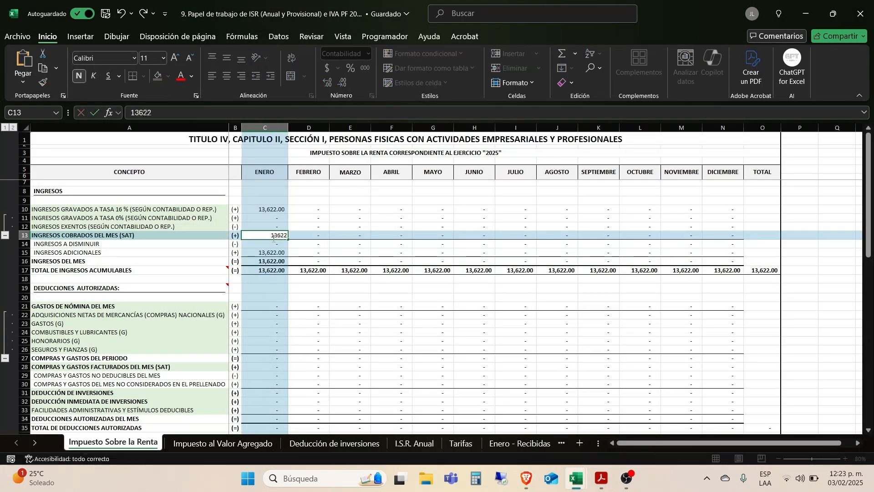
{"action": "key", "text": "Return"}
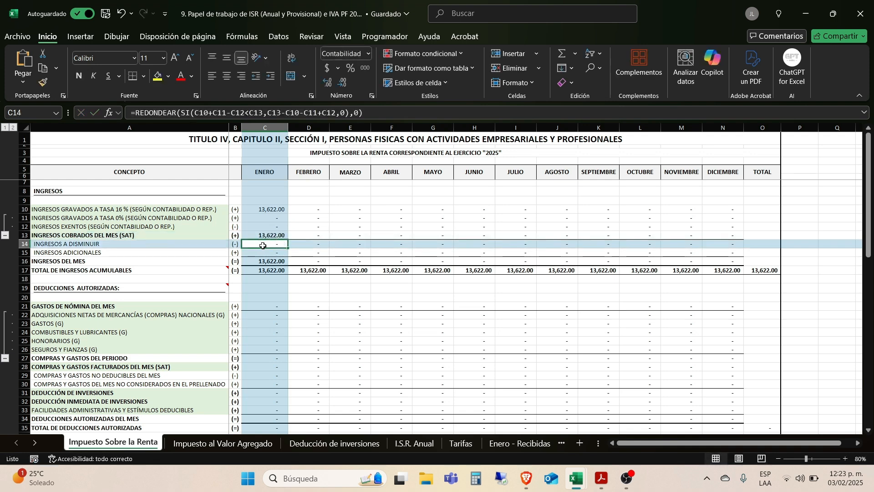
Step: Examine January's ingresos a disminuir and ingresos adicionales formulas and the 16% and 0% rate income cells
{"action": "scroll", "coordinate": [275, 234], "scroll_direction": "down", "scroll_amount": 1}
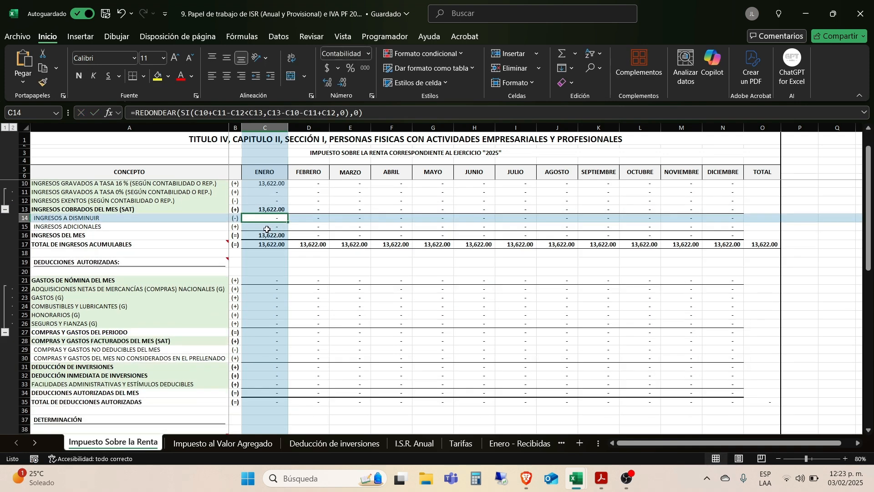
{"action": "left_click", "coordinate": [267, 228]}
{"action": "scroll", "coordinate": [267, 227], "scroll_direction": "up", "scroll_amount": 1}
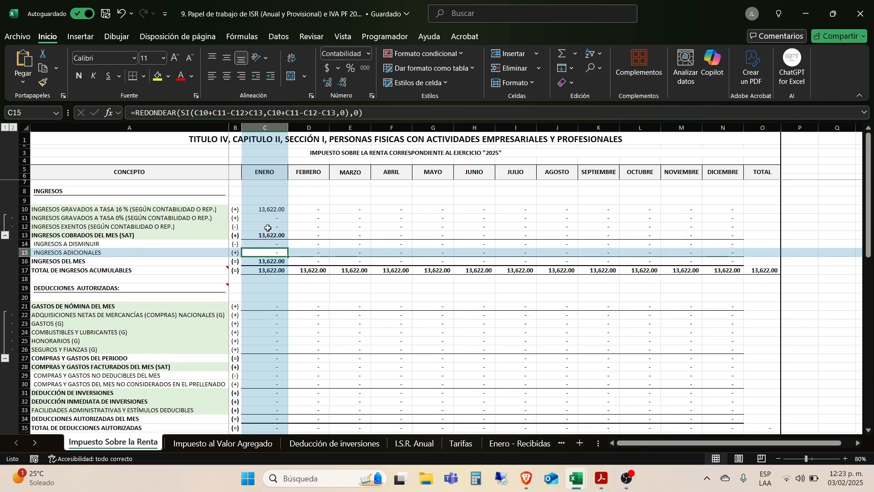
{"action": "left_click", "coordinate": [267, 228]}
{"action": "left_click", "coordinate": [261, 216]}
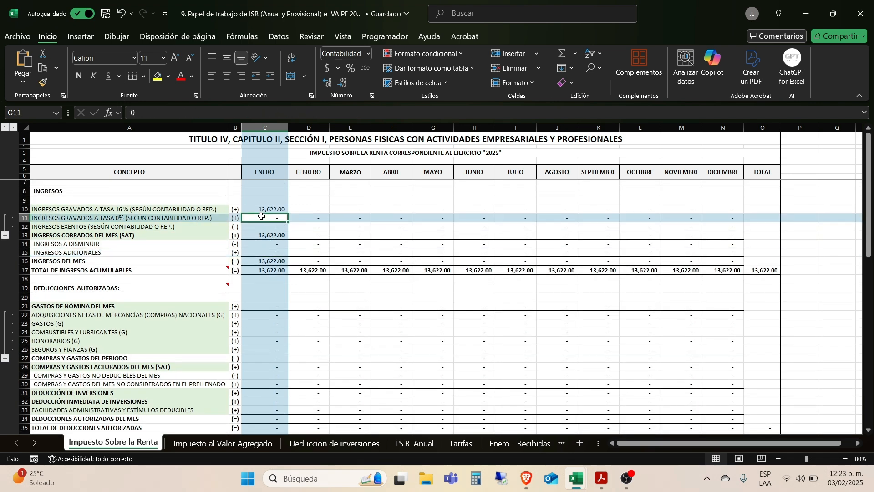
{"action": "key", "text": "Down"}
{"action": "key", "text": "Up"}
{"action": "key", "text": "Up"}
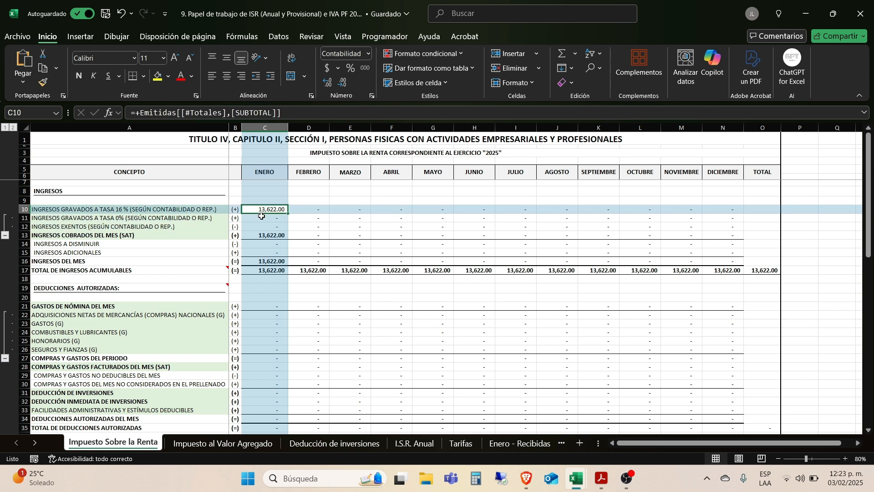
Step: In the row 11 concept label, replace "INGRESOS GRAVADOS A TASA 0%" with "intereses" before "(SEGÚN CONTABILIDAD O REP.)"
{"action": "key", "text": "Down"}
{"action": "key", "text": "Left"}
{"action": "key", "text": "Left"}
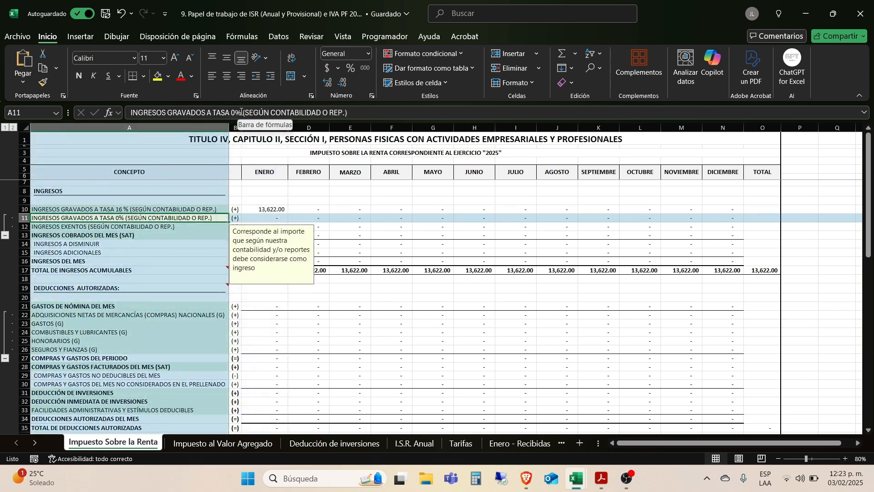
{"action": "left_click_drag", "start_coordinate": [240, 112], "coordinate": [126, 101]}
{"action": "key", "text": "BackSpace"}
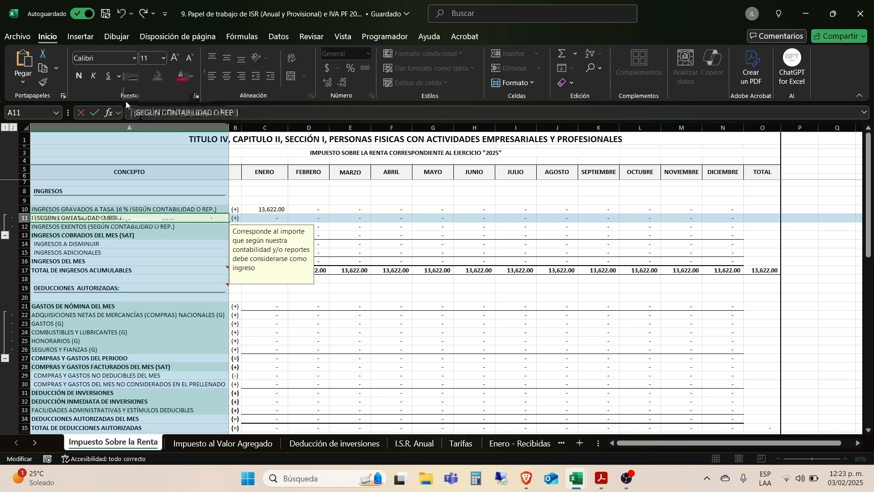
{"action": "type", "text": "intereses"}
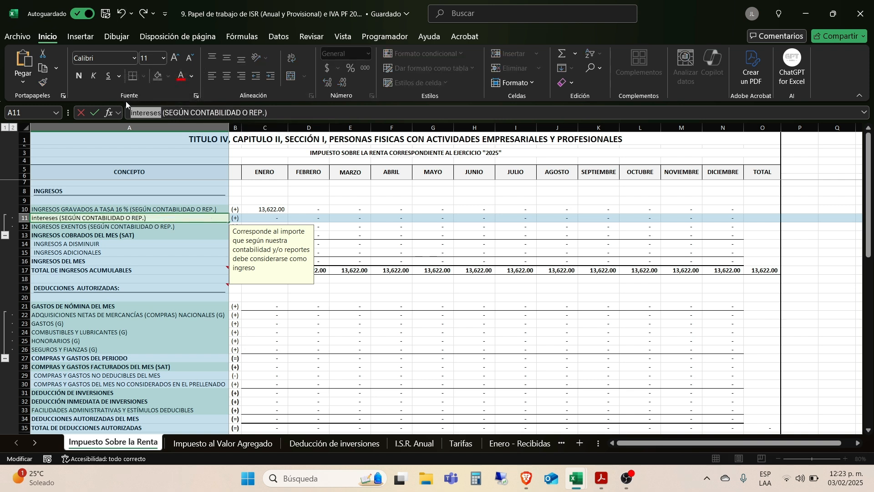
Step: Rewrite the word "intereses" in uppercase in the A11 label so it reads "INTERESES (SEGÚN CONTABILIDAD O REP.)"
{"action": "key", "text": "Caps_Lock"}
{"action": "type", "text": "INTERE"}
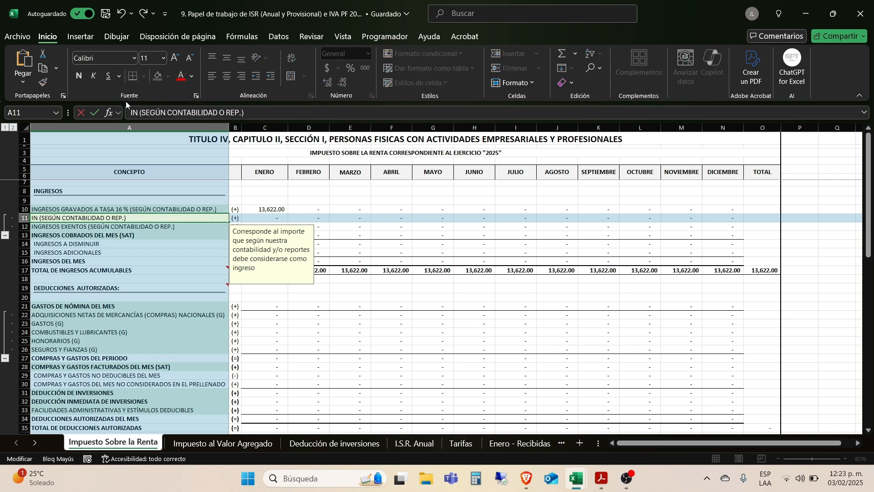
{"action": "type", "text": "SES"}
{"action": "key", "text": "Return"}
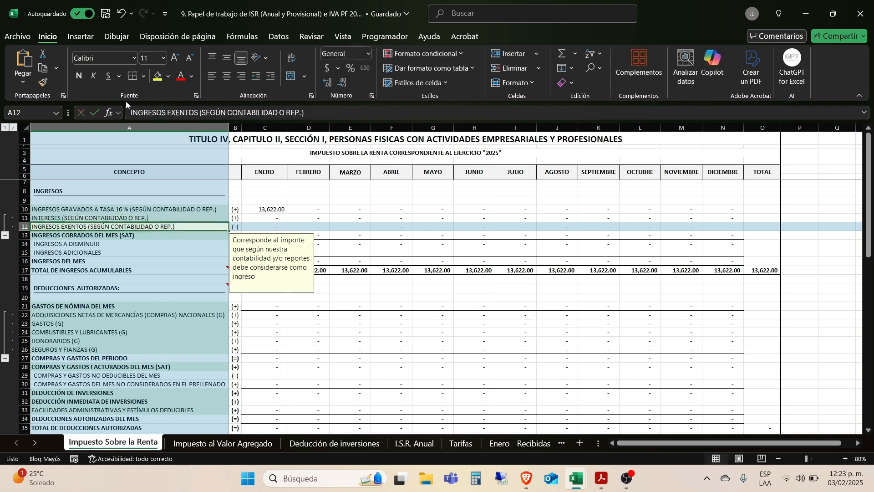
Step: Enter 2,000 as the January (ENERO) interest amount in cell C11
{"action": "key", "text": "Up"}
{"action": "key", "text": "Right"}
{"action": "key", "text": "Right"}
{"action": "type", "text": "2,0"}
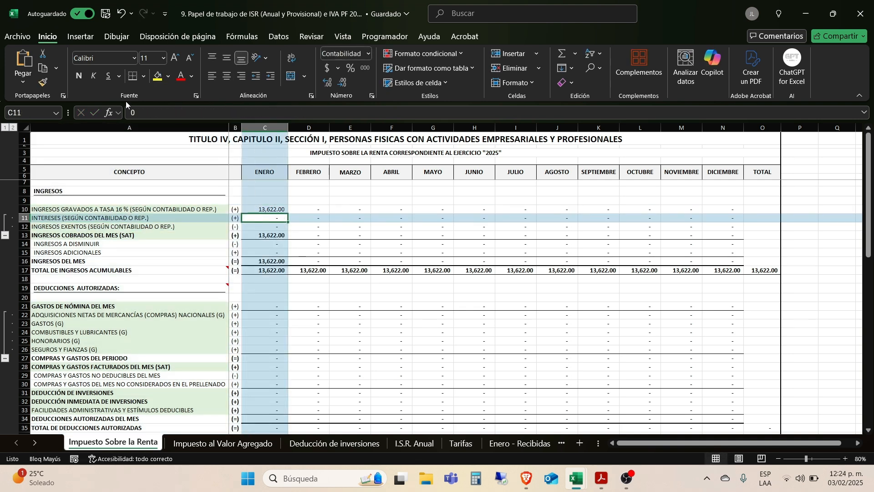
{"action": "type", "text": "000"}
{"action": "key", "text": "Return"}
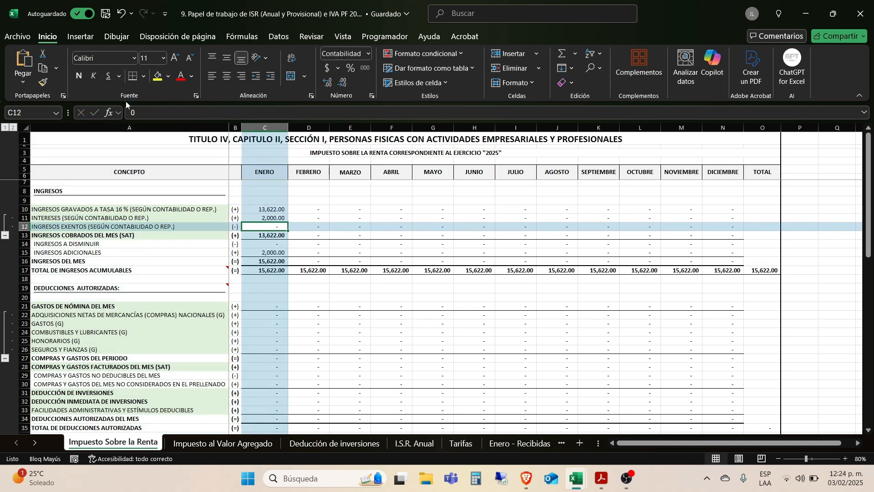
{"action": "left_click", "coordinate": [321, 217]}
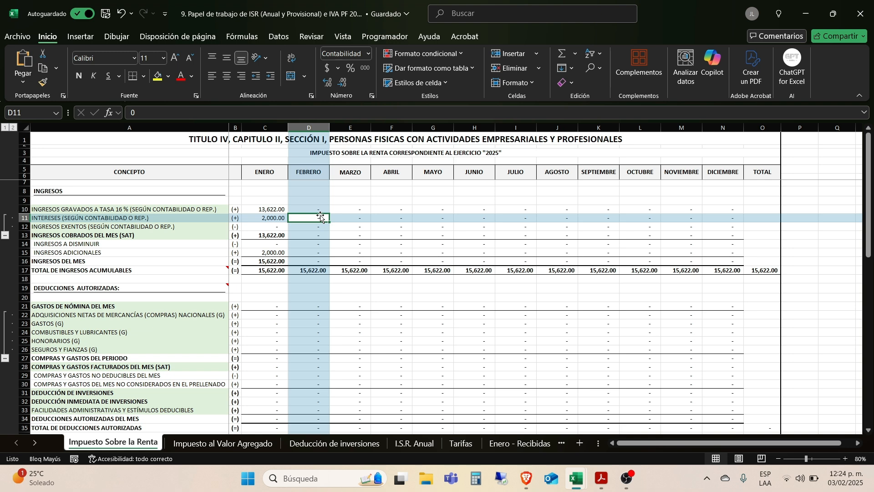
Step: Switch to the SAT declaration in the browser, answer Sí to having additional income this month, and start a new additional-income record
{"action": "key", "text": "alt+Tab"}
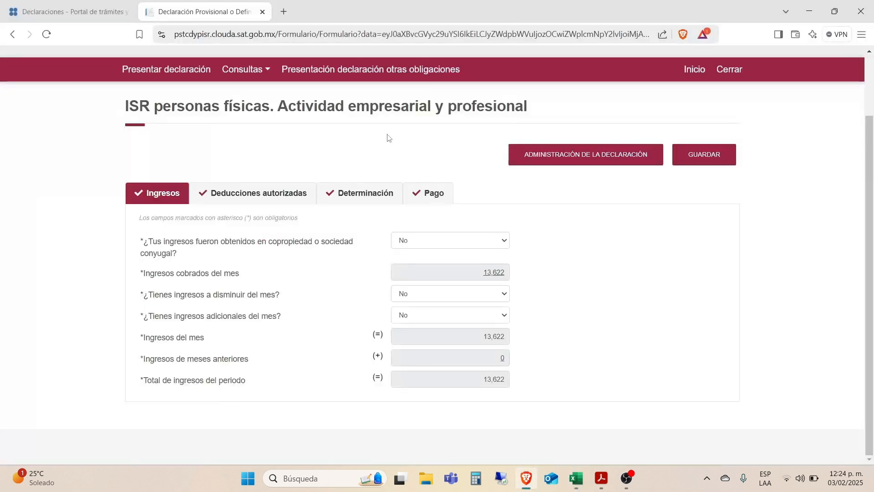
{"action": "left_click", "coordinate": [419, 318]}
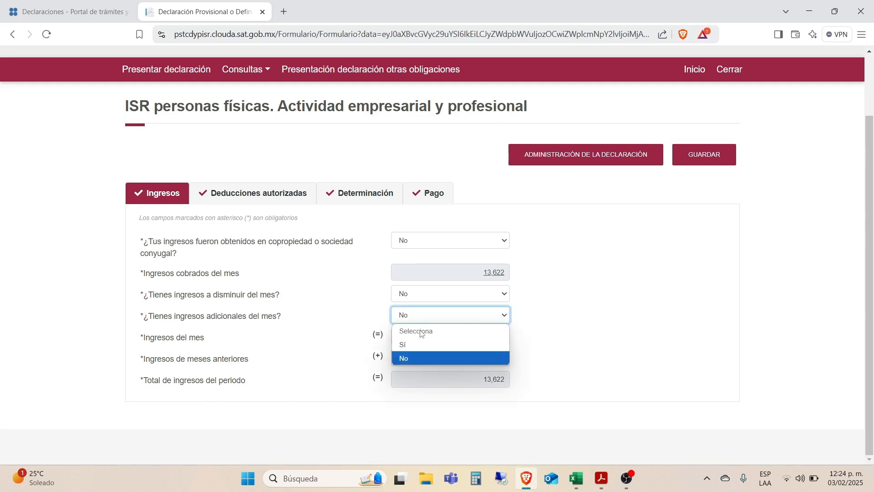
{"action": "left_click", "coordinate": [415, 345]}
{"action": "left_click", "coordinate": [580, 337]}
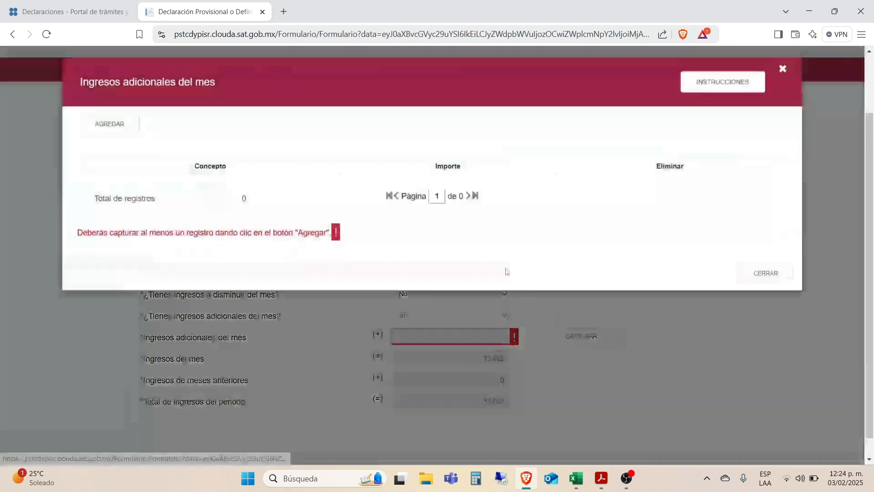
{"action": "left_click", "coordinate": [118, 130]}
Step: Save an additional-income record of 2000 for interest collected from the business activity or professional services, and close the capture window
{"action": "left_click", "coordinate": [434, 153]}
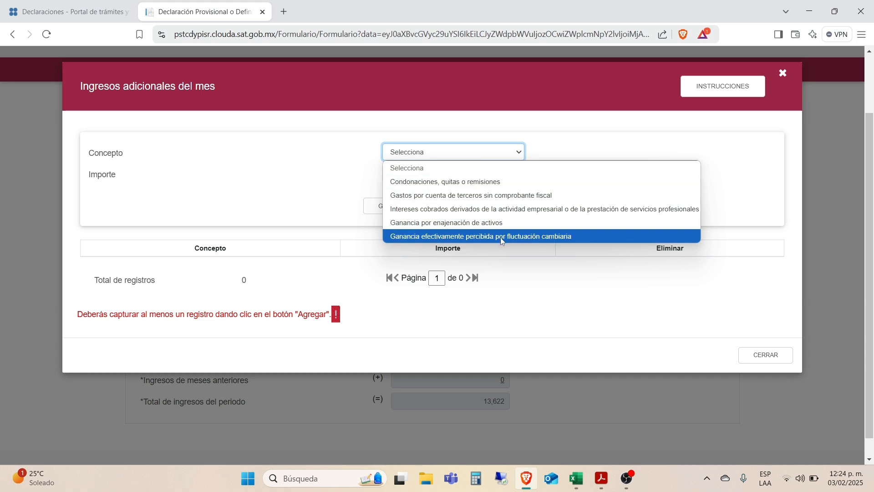
{"action": "left_click", "coordinate": [475, 214]}
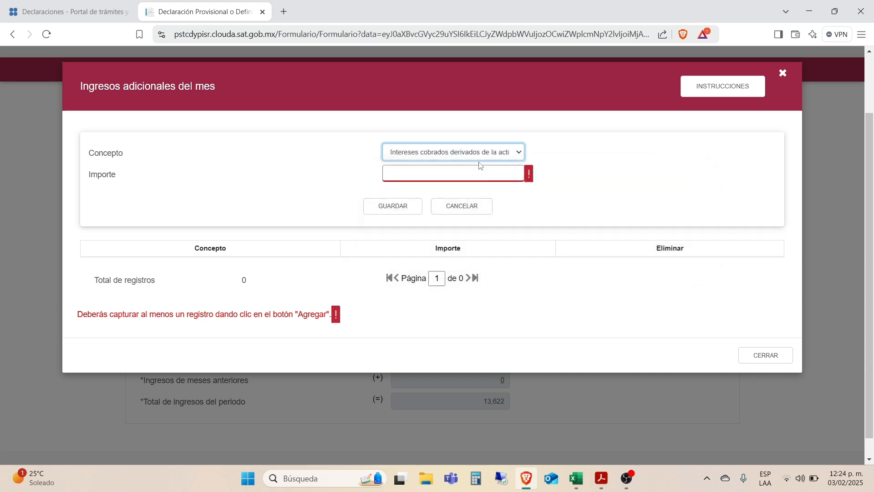
{"action": "left_click", "coordinate": [484, 177]}
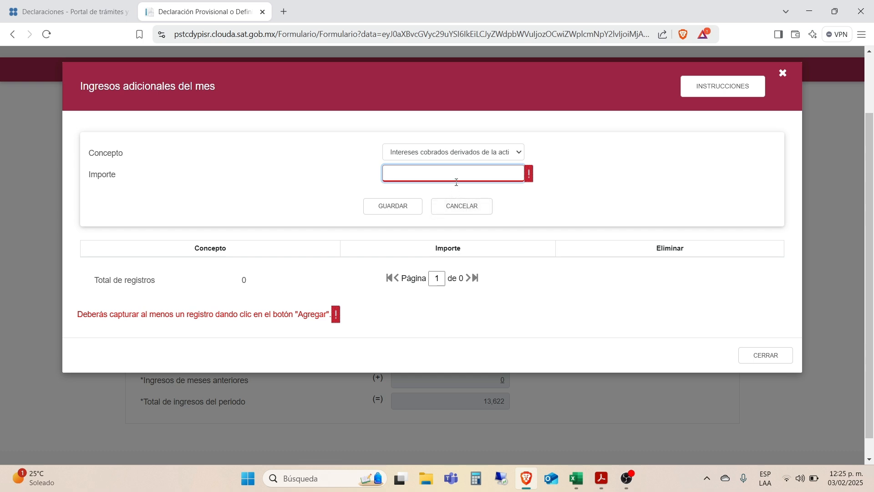
{"action": "type", "text": "2000"}
{"action": "key", "text": "Tab"}
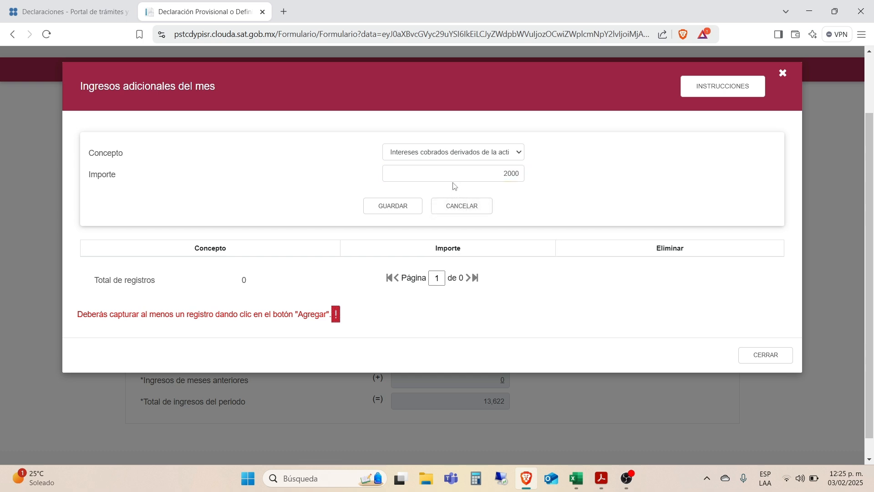
{"action": "left_click", "coordinate": [395, 206]}
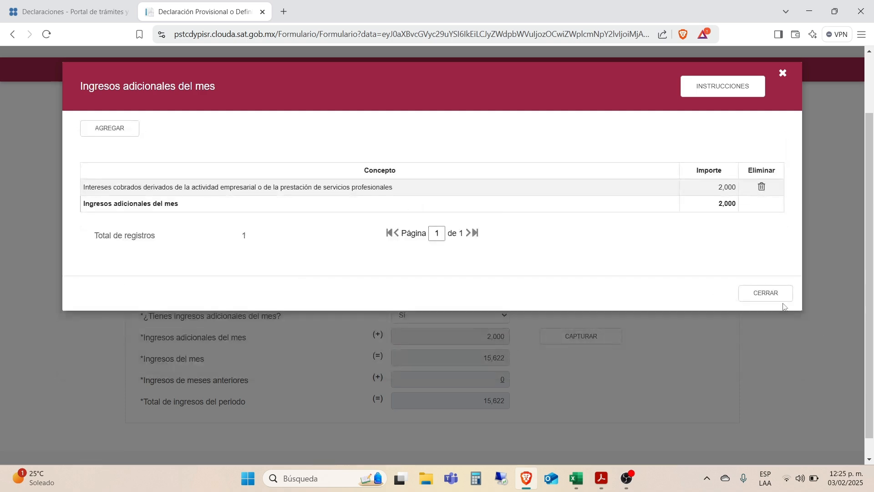
{"action": "left_click", "coordinate": [766, 293]}
Step: Compare the January income totals in the Excel working paper with the income section of the SAT declaration
{"action": "scroll", "coordinate": [554, 292], "scroll_direction": "down", "scroll_amount": 1}
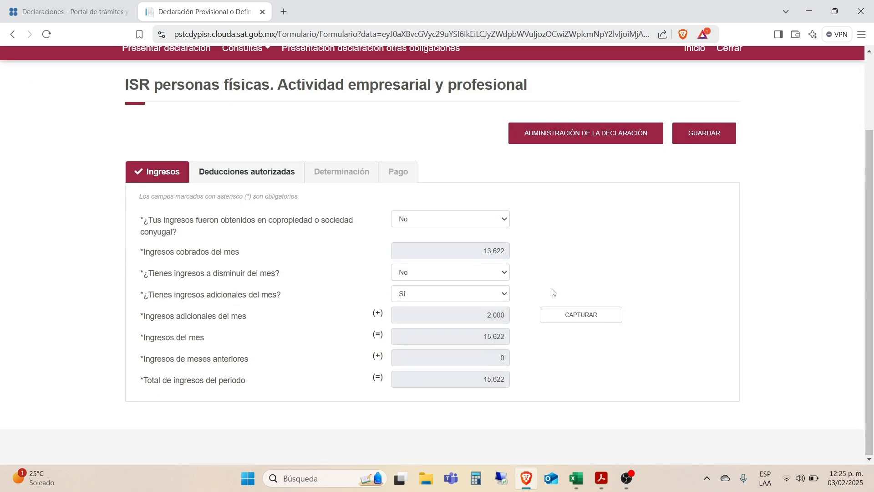
{"action": "key", "text": "alt+Tab"}
{"action": "scroll", "coordinate": [432, 240], "scroll_direction": "down", "scroll_amount": 3}
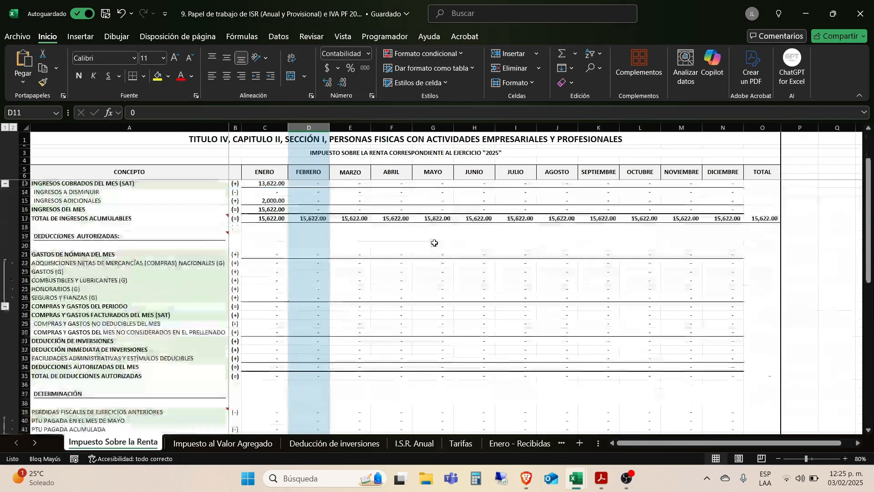
{"action": "scroll", "coordinate": [434, 242], "scroll_direction": "down", "scroll_amount": 1}
{"action": "scroll", "coordinate": [318, 244], "scroll_direction": "up", "scroll_amount": 4}
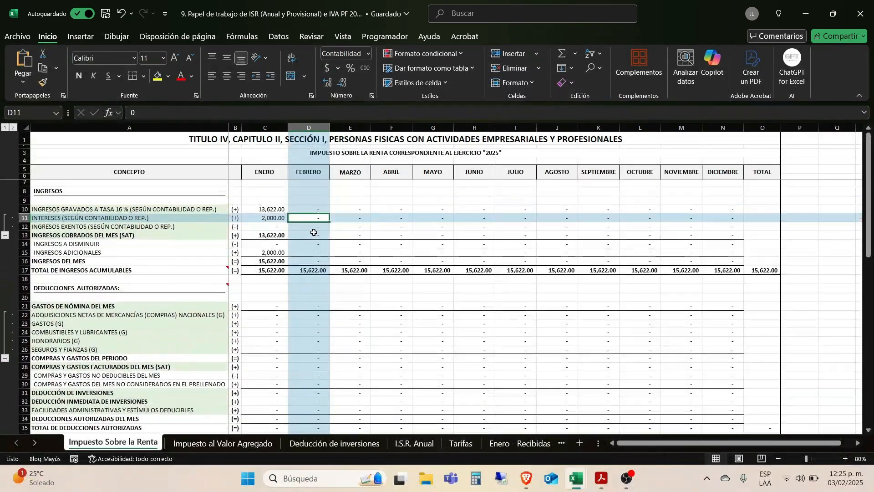
{"action": "left_click", "coordinate": [272, 260]}
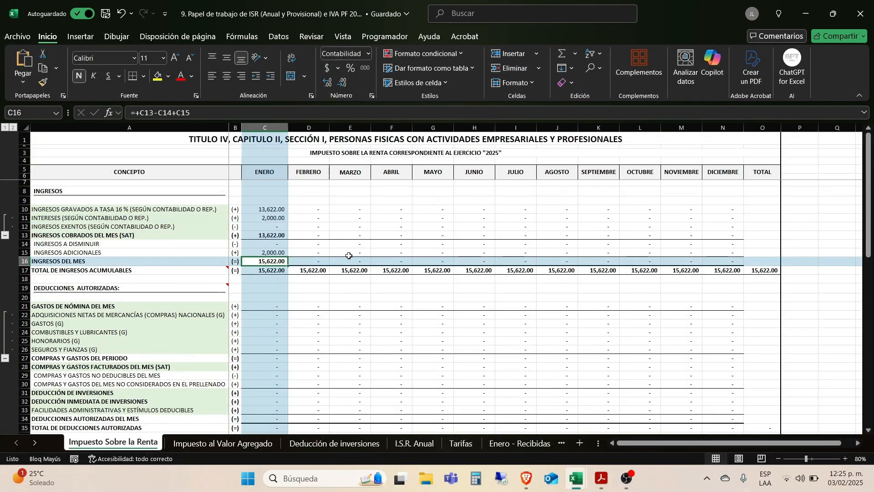
{"action": "key", "text": "alt+Tab"}
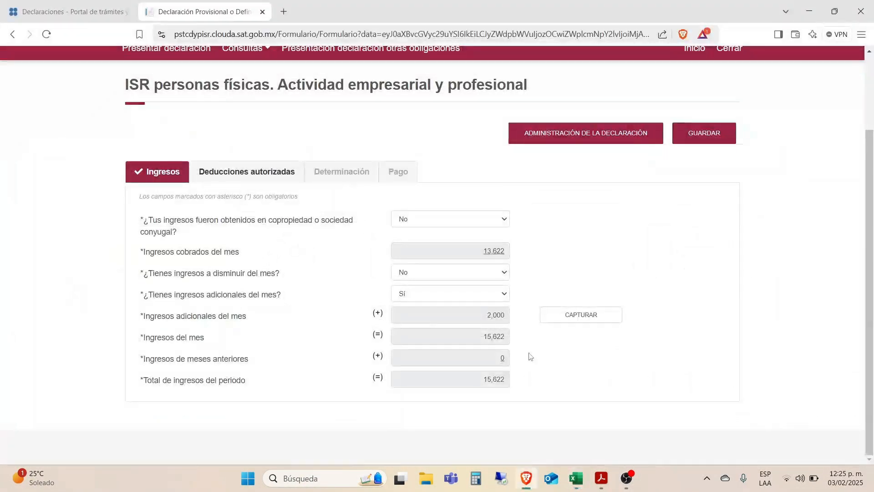
{"action": "key", "text": "alt+Tab"}
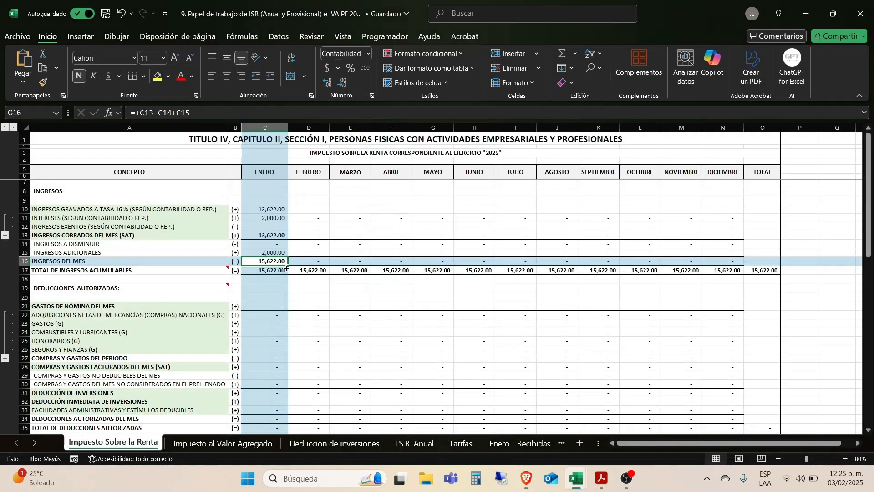
Step: Review the January deduction rows C21 to C34 in the working paper and the Deducciones autorizadas section of the declaration
{"action": "scroll", "coordinate": [255, 239], "scroll_direction": "down", "scroll_amount": 4}
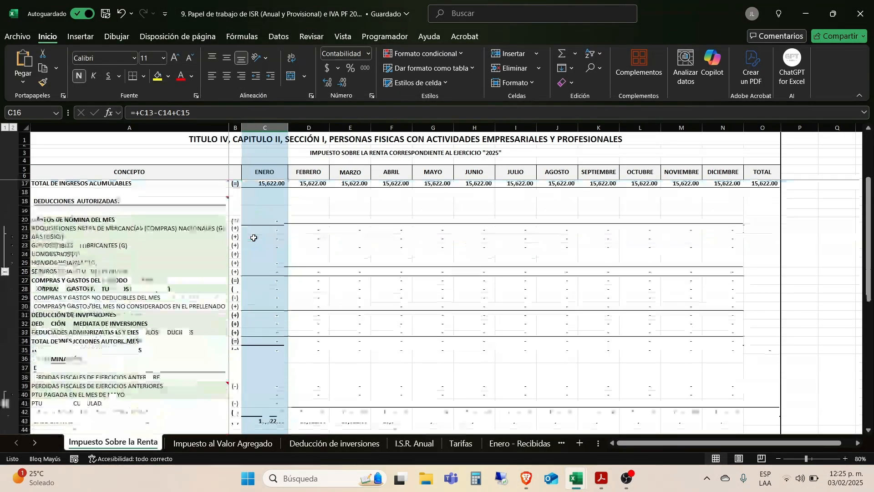
{"action": "left_click_drag", "start_coordinate": [248, 202], "coordinate": [246, 313]}
{"action": "scroll", "coordinate": [262, 294], "scroll_direction": "up", "scroll_amount": 2}
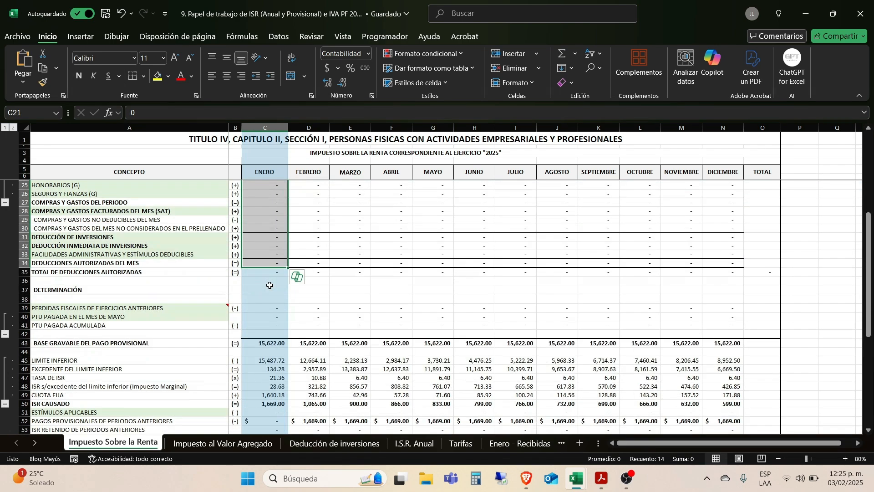
{"action": "scroll", "coordinate": [269, 285], "scroll_direction": "up", "scroll_amount": 2}
{"action": "key", "text": "alt+Tab"}
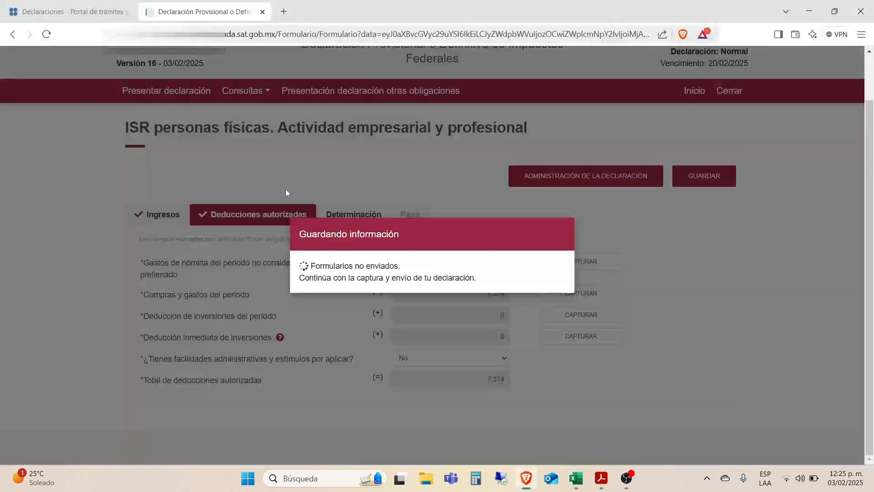
{"action": "key", "text": "alt+Tab"}
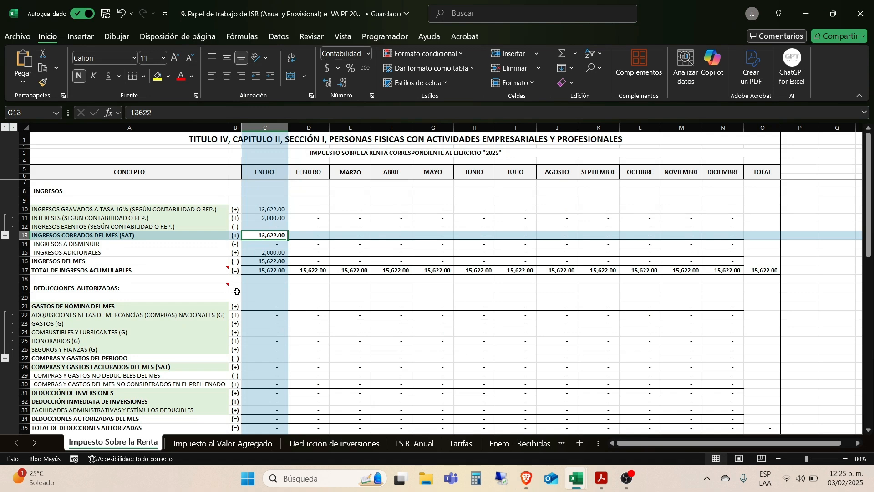
Step: Examine the deduction concepts offered for the net merchandise purchases label in A22 and its January cell
{"action": "left_click", "coordinate": [203, 265]}
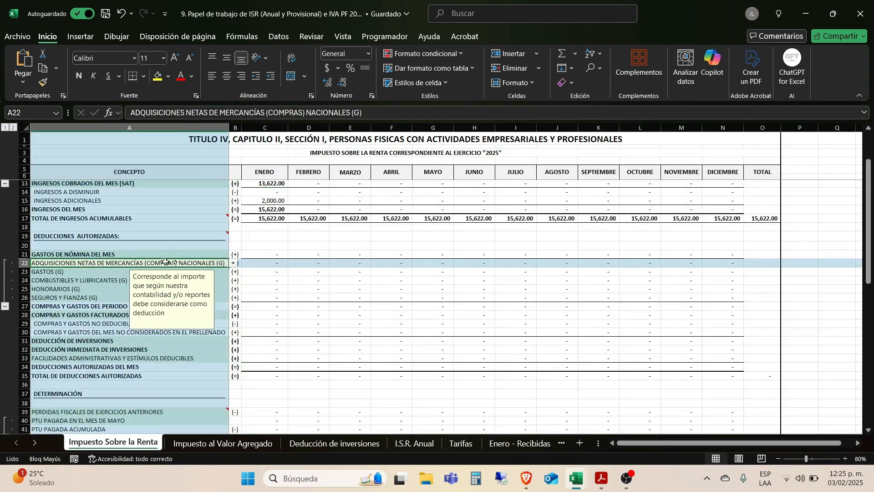
{"action": "left_click", "coordinate": [261, 283]}
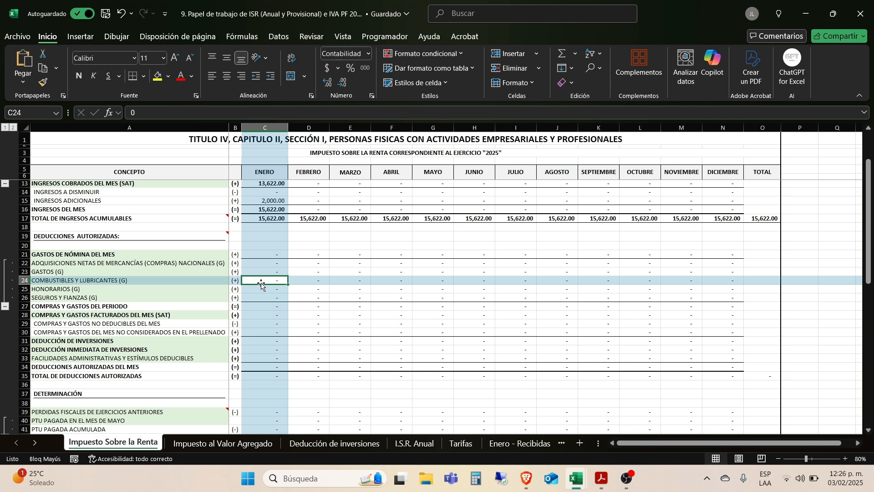
{"action": "left_click", "coordinate": [82, 263]}
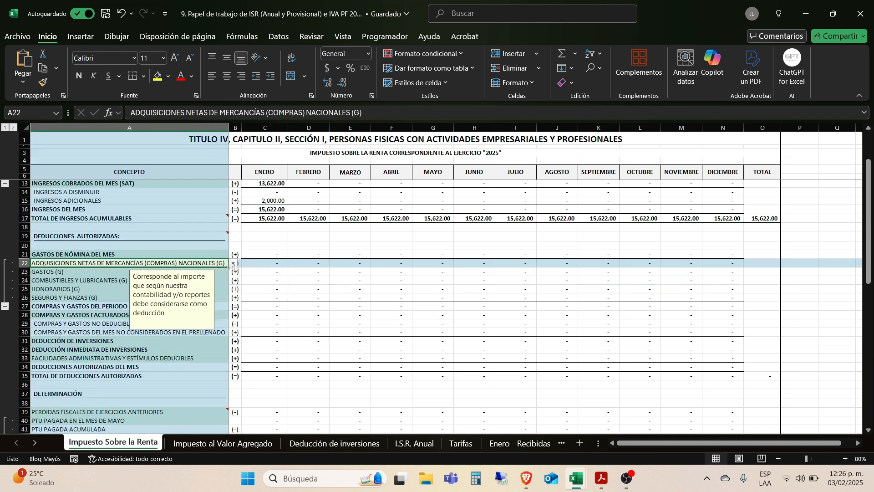
{"action": "left_click", "coordinate": [233, 263]}
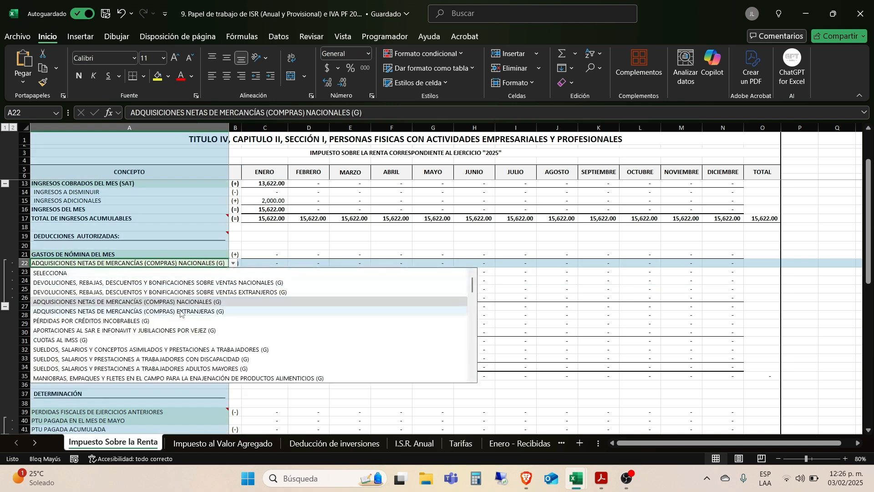
{"action": "left_click", "coordinate": [251, 251]}
{"action": "left_click", "coordinate": [260, 264]}
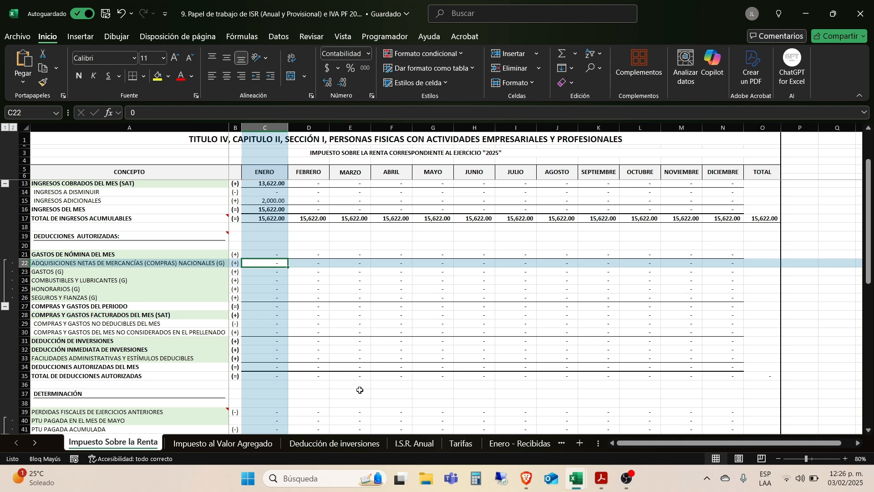
Step: Go to the Enero - Recibidas sheet and look at the payment method of the received invoices
{"action": "right_click", "coordinate": [35, 443]}
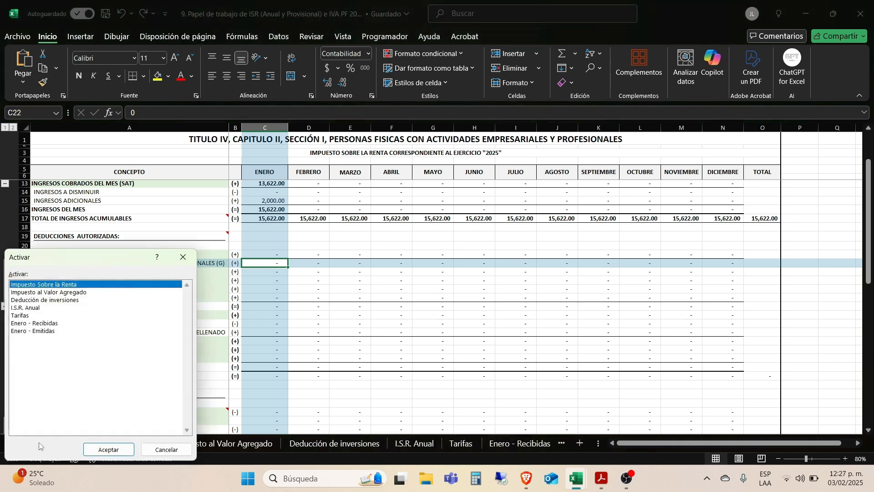
{"action": "left_click", "coordinate": [46, 324]}
{"action": "left_click", "coordinate": [109, 449]}
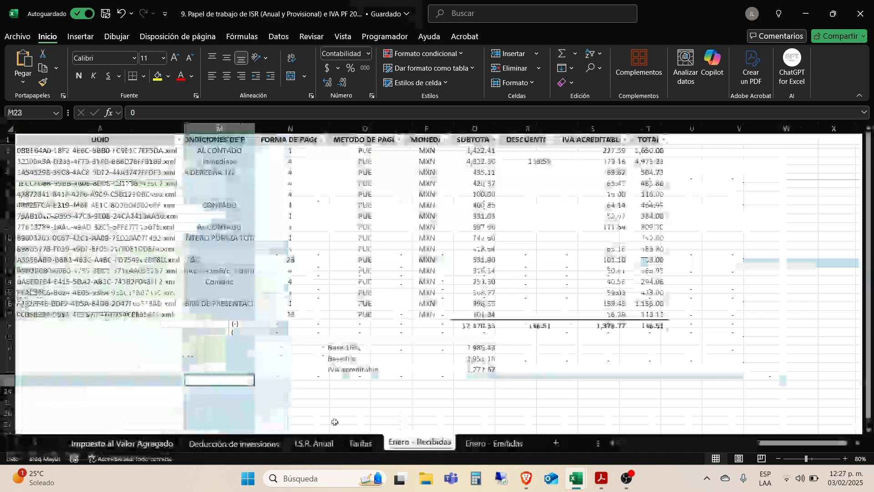
{"action": "left_click", "coordinate": [355, 259]}
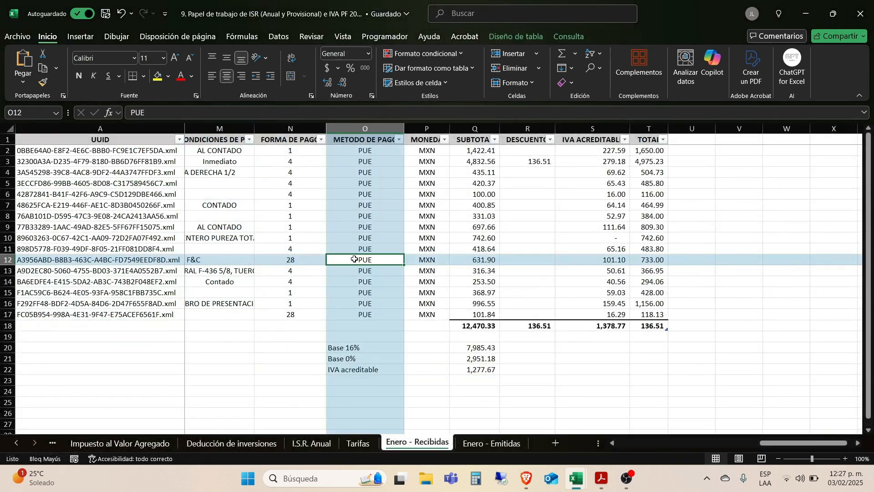
Step: Check the FORMA DE PAGO codes in N2:N17 alongside the declaration's deductions, and open the capture for Compras y gastos del periodo
{"action": "key", "text": "alt+Tab"}
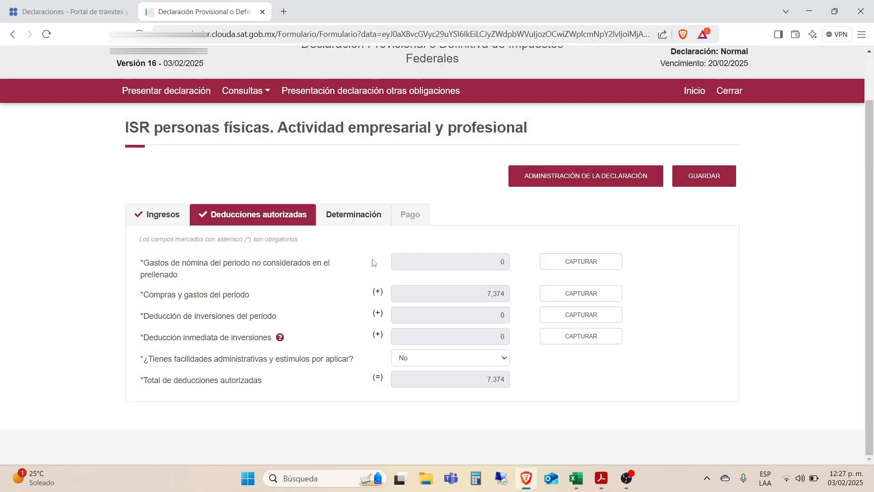
{"action": "key", "text": "alt+Tab"}
{"action": "left_click_drag", "start_coordinate": [290, 150], "coordinate": [309, 317]}
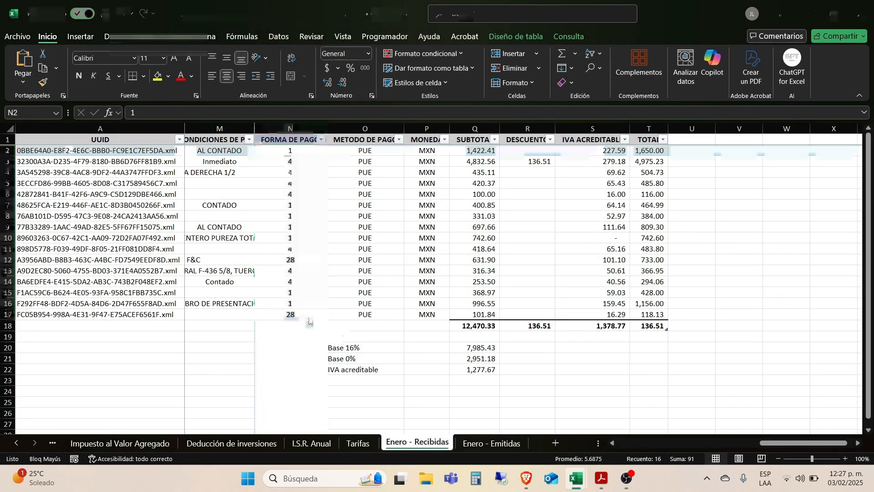
{"action": "key", "text": "alt+Tab"}
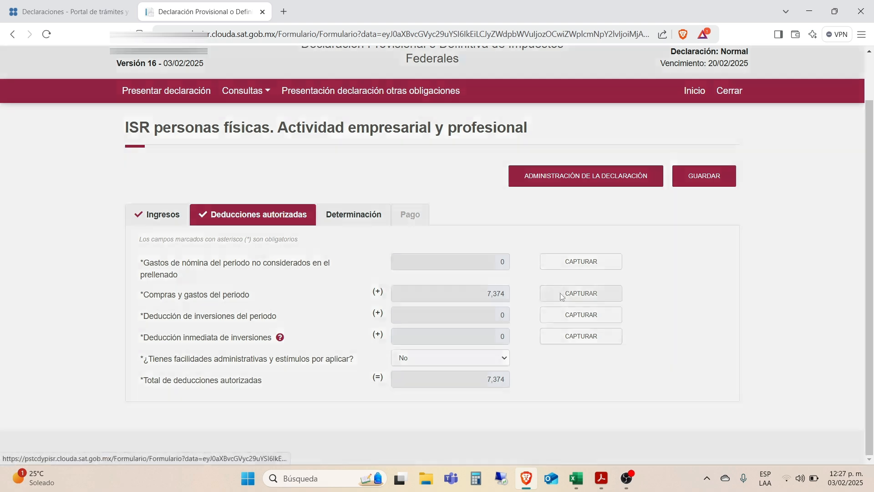
{"action": "left_click", "coordinate": [564, 296]}
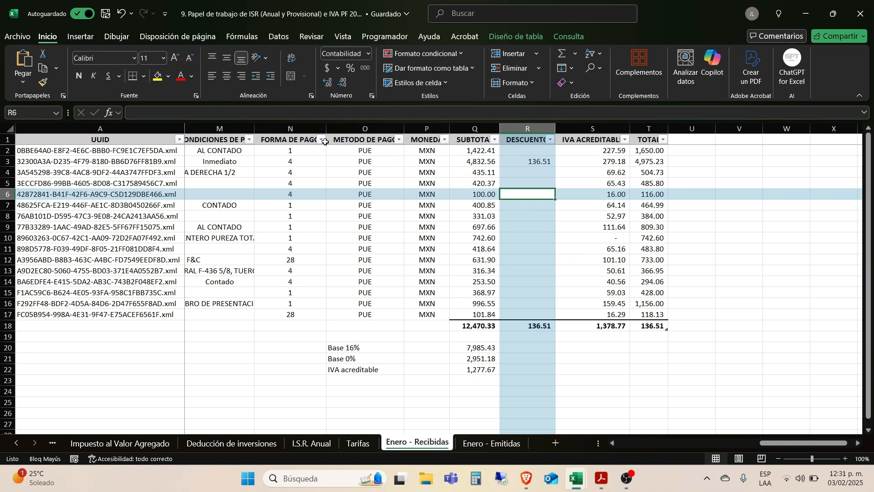
Step: Sum the SUBTOTAL amounts of the invoices paid with FORMA DE PAGO 4 or 28 by selecting Q3:Q6, Q11:Q14 and Q17
{"action": "left_click", "coordinate": [295, 149]}
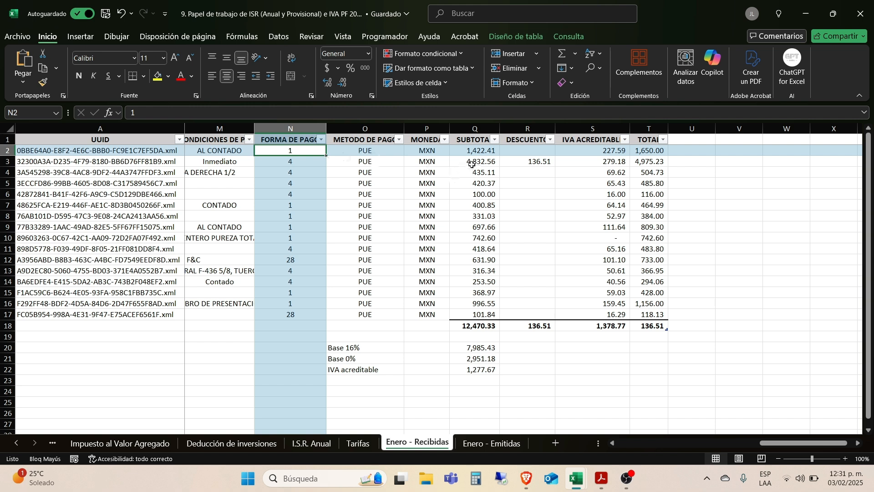
{"action": "left_click_drag", "start_coordinate": [471, 165], "coordinate": [471, 190]}
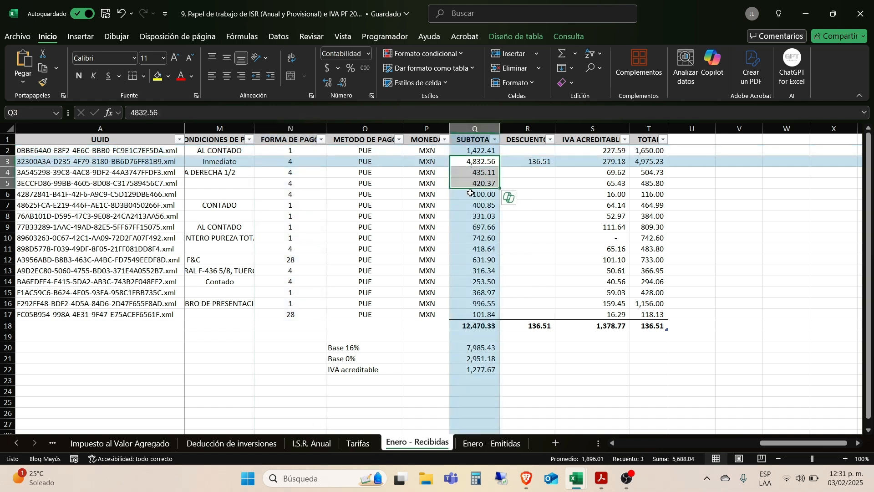
{"action": "left_click", "coordinate": [471, 195], "text": "ctrl"}
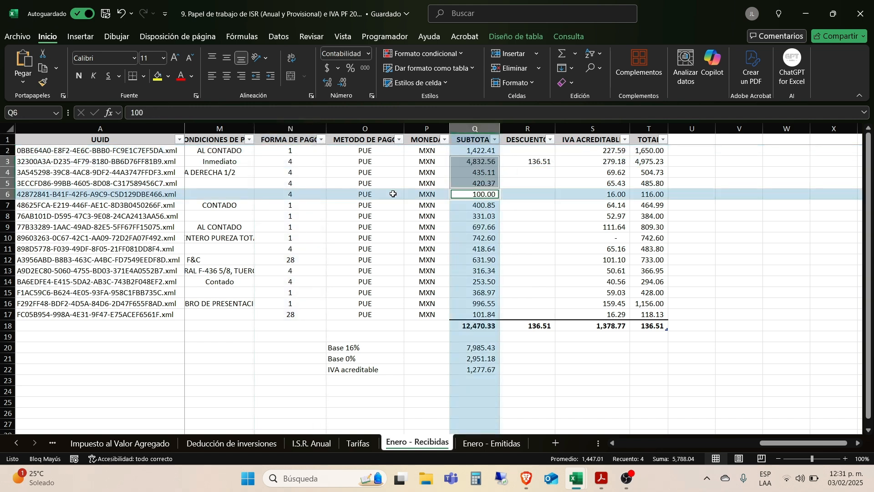
{"action": "left_click", "coordinate": [471, 249], "text": "ctrl"}
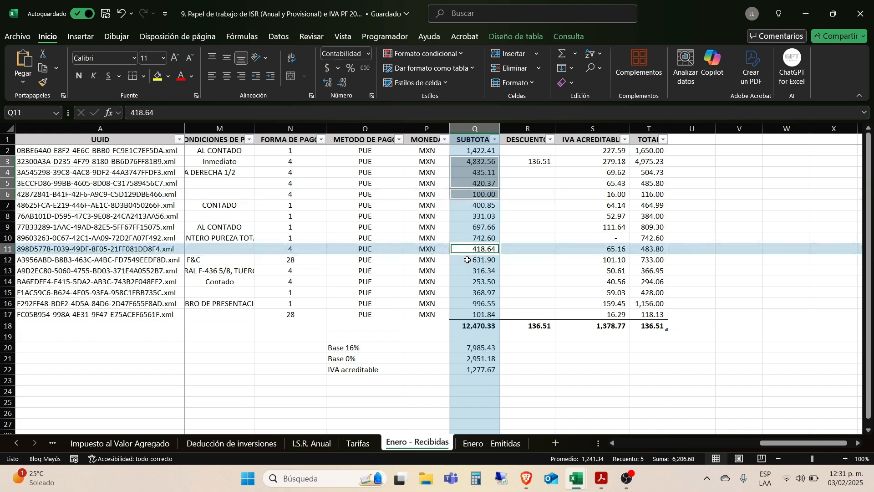
{"action": "left_click", "coordinate": [469, 260], "text": "ctrl"}
{"action": "left_click", "coordinate": [472, 272], "text": "ctrl"}
{"action": "left_click", "coordinate": [471, 281], "text": "ctrl"}
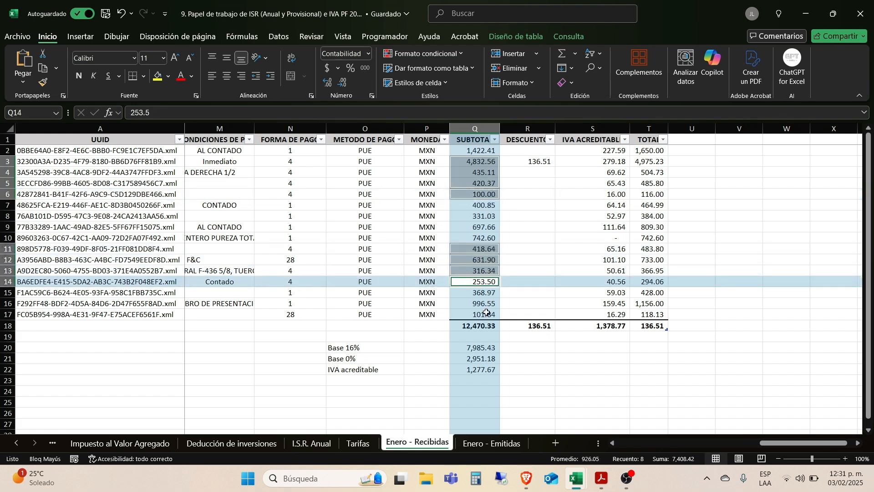
{"action": "left_click", "coordinate": [466, 315], "text": "ctrl"}
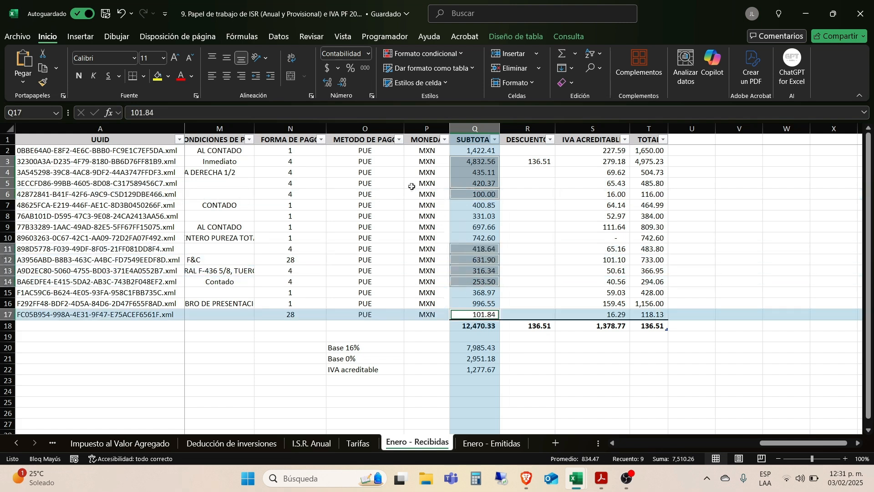
Step: Subtract the 136.51 discount from the 7,510.26 subtotal in the Calculator
{"action": "left_click", "coordinate": [474, 481]}
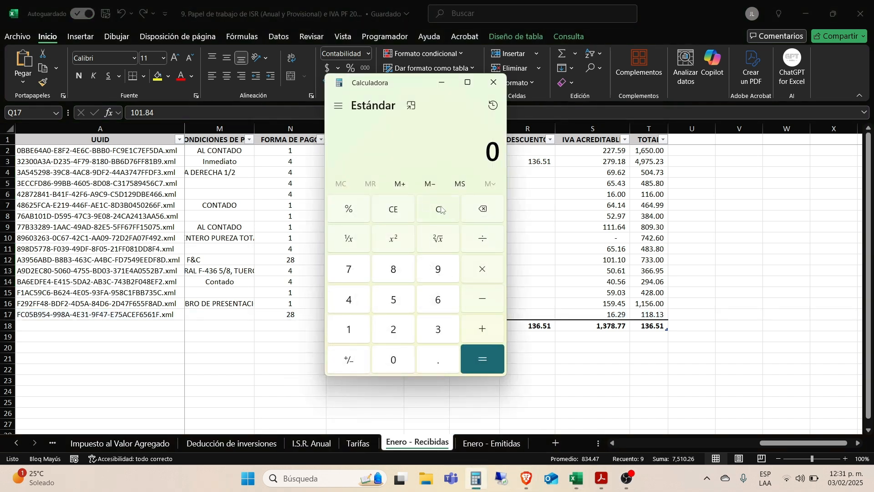
{"action": "type", "text": "5"}
{"action": "left_click", "coordinate": [441, 209]}
{"action": "type", "text": "7,510.26"}
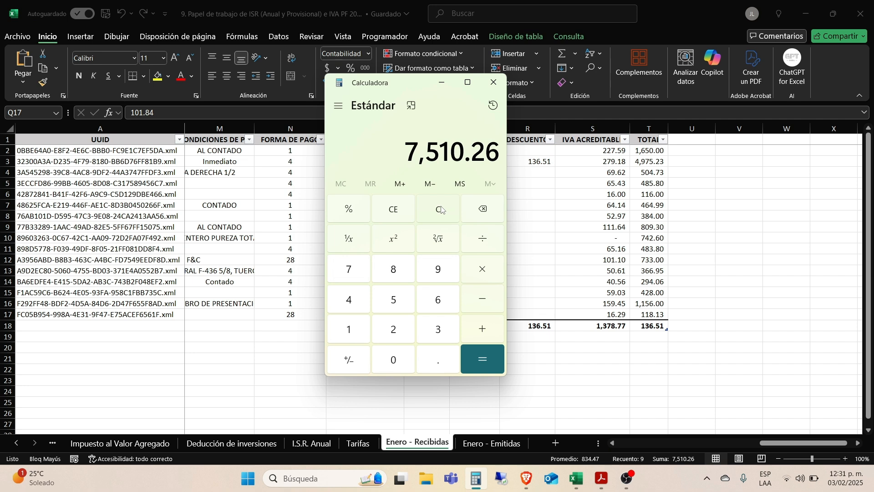
{"action": "key", "text": "minus"}
{"action": "type", "text": "136.51"}
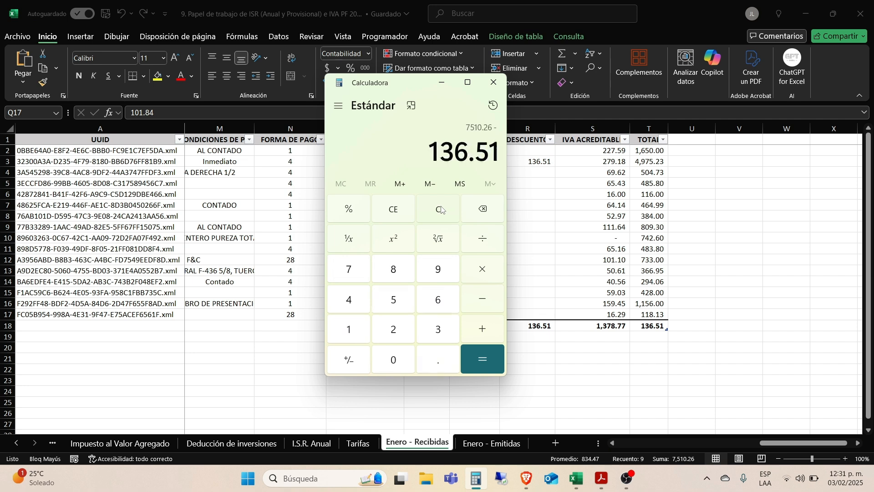
{"action": "key", "text": "Return"}
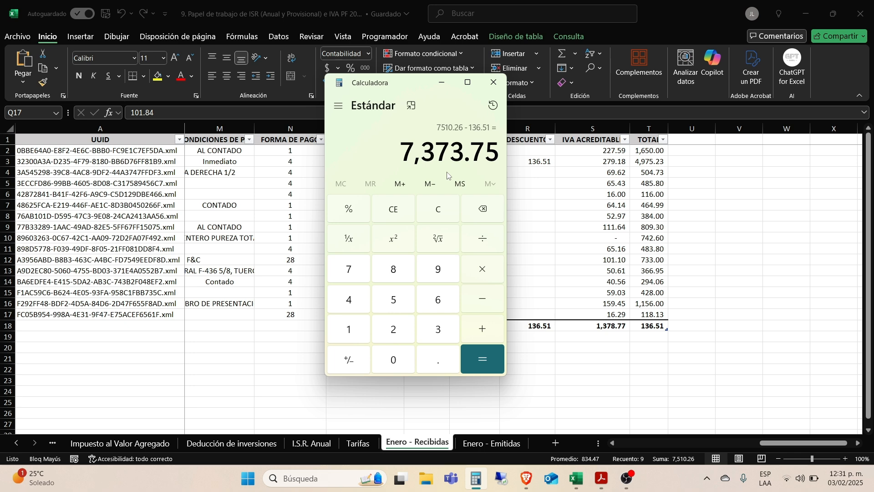
Step: Compare the calculated amount with Compras y gastos facturados del mes in the declaration, and return to the Enero - Recibidas sheet in Excel
{"action": "key", "text": "alt+Tab"}
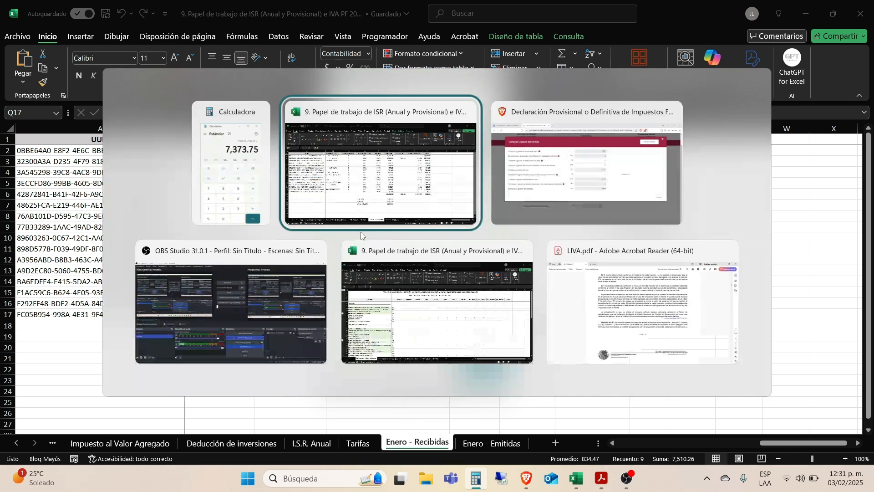
{"action": "key", "text": "alt+Tab"}
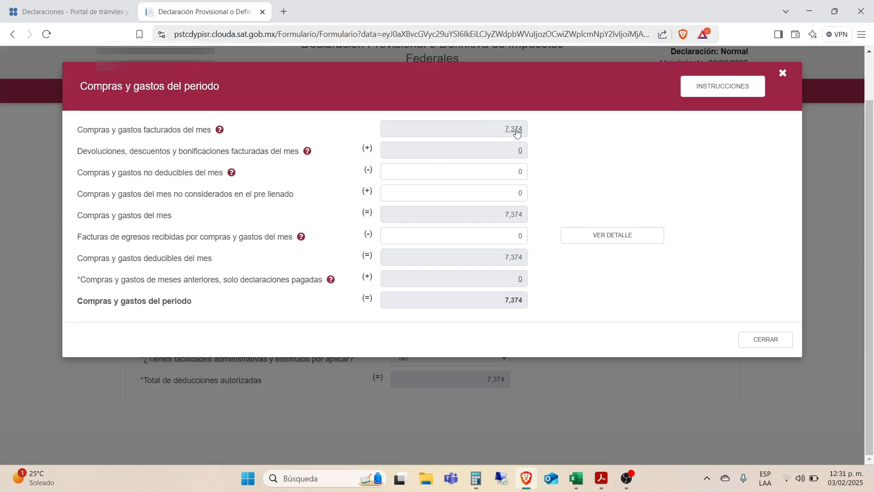
{"action": "key", "text": "alt+Tab"}
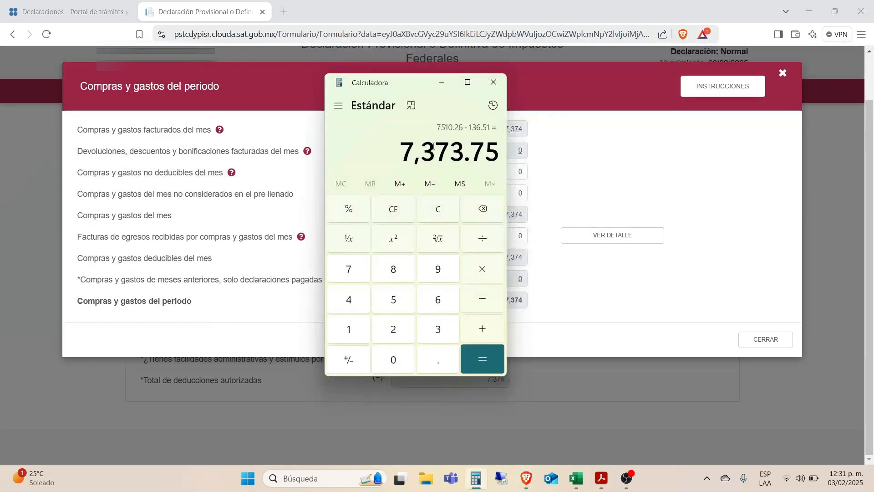
{"action": "key", "text": "alt+Tab"}
{"action": "key", "text": "alt+Tab"}
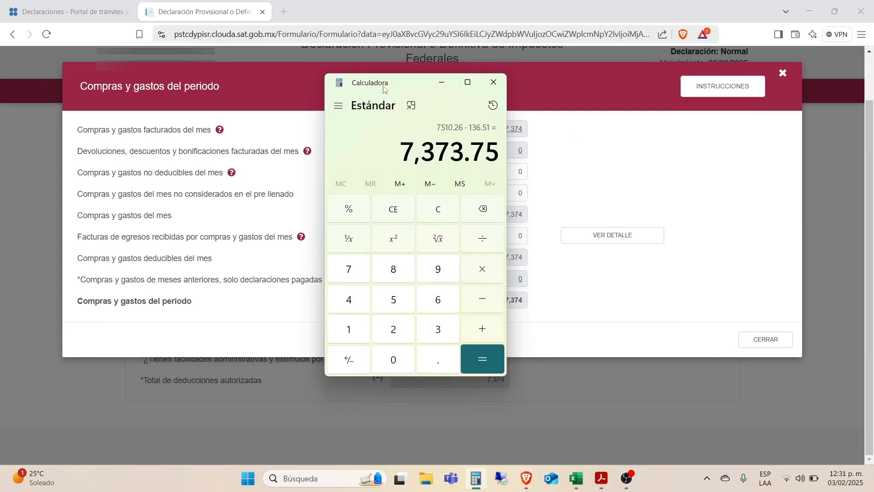
{"action": "left_click_drag", "start_coordinate": [385, 87], "coordinate": [601, 118]}
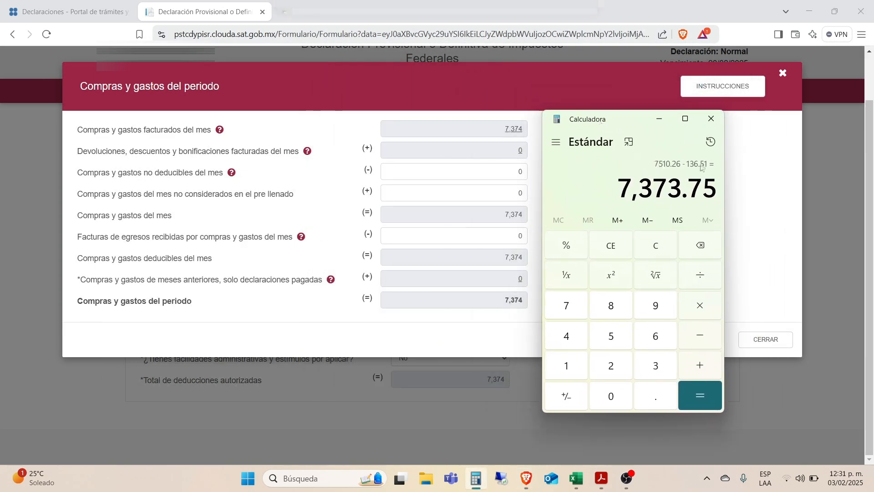
{"action": "key", "text": "alt+Tab"}
{"action": "key", "text": "alt+Tab"}
{"action": "key", "text": "alt+Tab"}
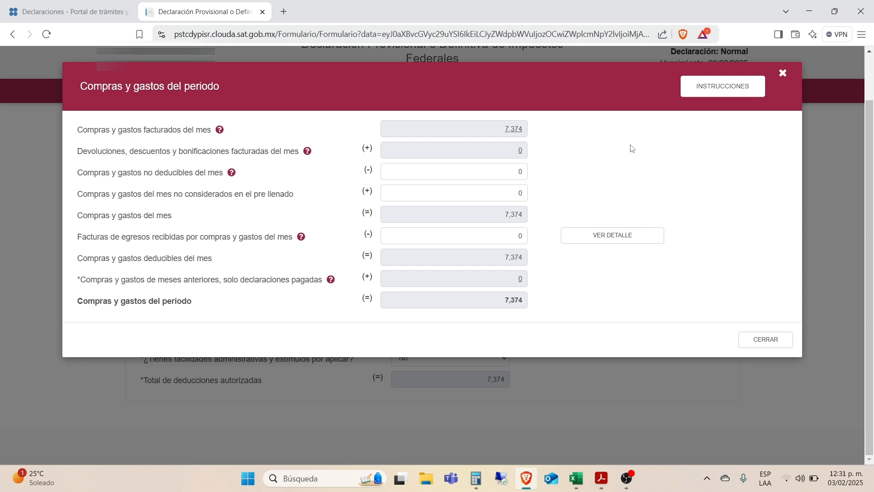
{"action": "key", "text": "alt+Tab"}
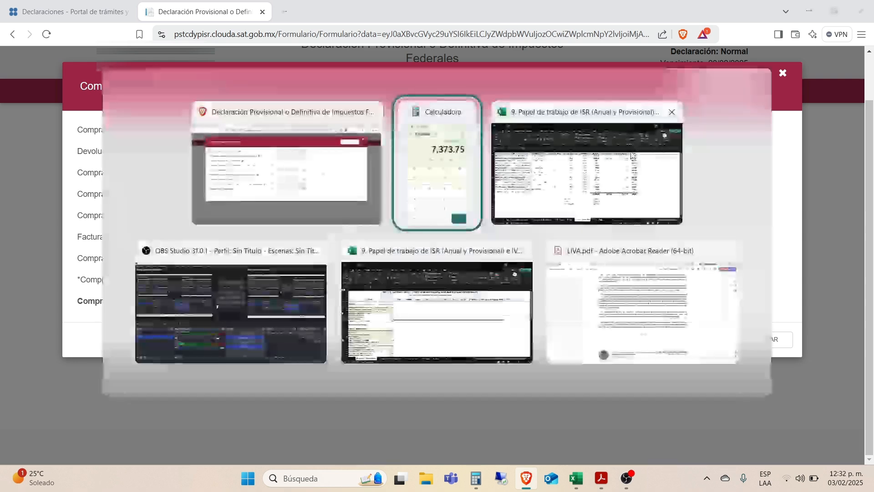
{"action": "key", "text": "alt+Tab"}
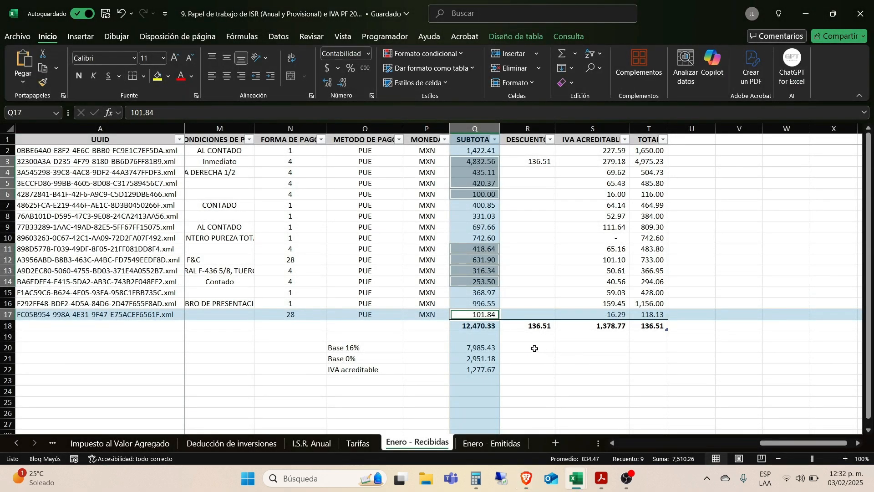
Step: Examine the base and IVA acreditable amounts in Q20:Q22 and the references used in the Base 16% formula in Q20
{"action": "left_click", "coordinate": [534, 348]}
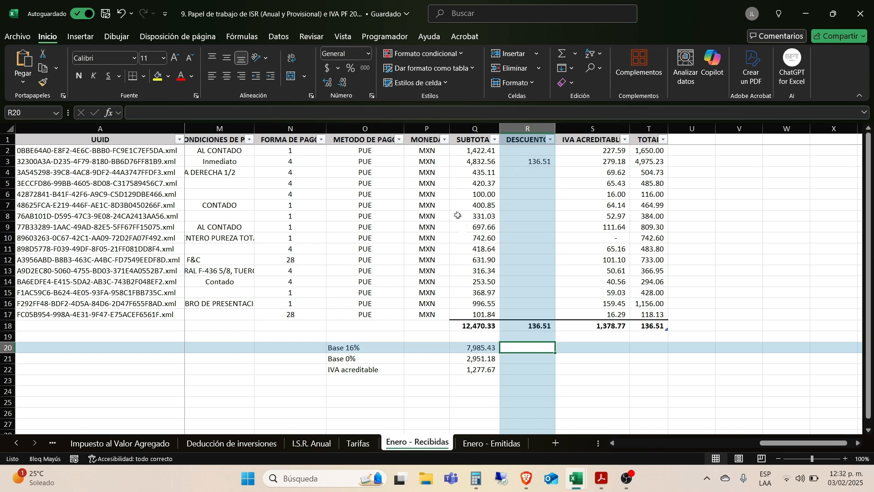
{"action": "left_click_drag", "start_coordinate": [469, 344], "coordinate": [471, 370]}
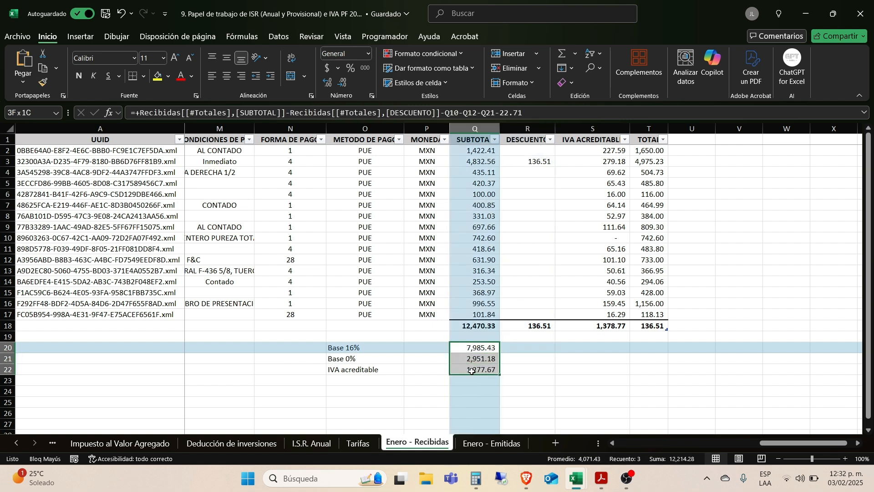
{"action": "left_click", "coordinate": [516, 358]}
{"action": "left_click", "coordinate": [473, 346]}
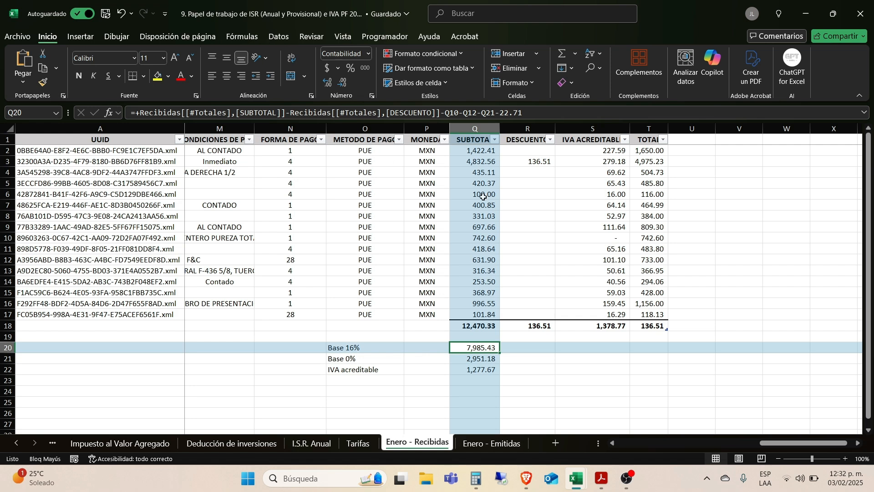
{"action": "left_click", "coordinate": [545, 112]}
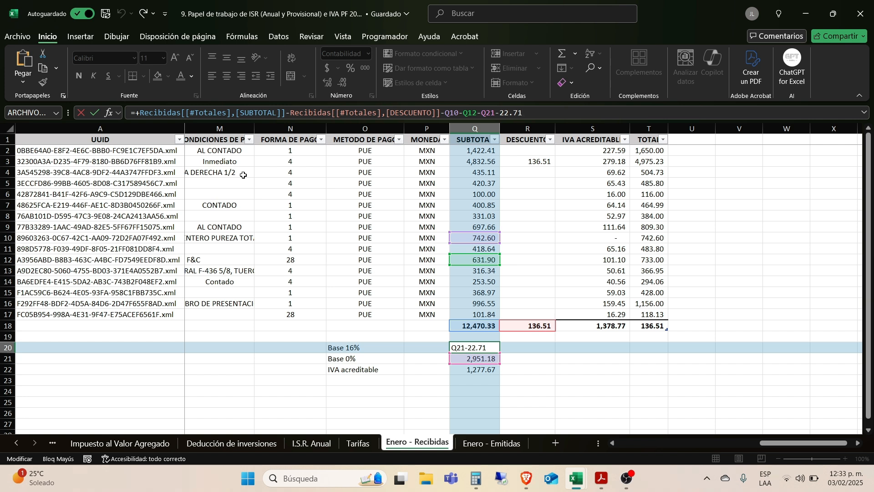
{"action": "key", "text": "Return"}
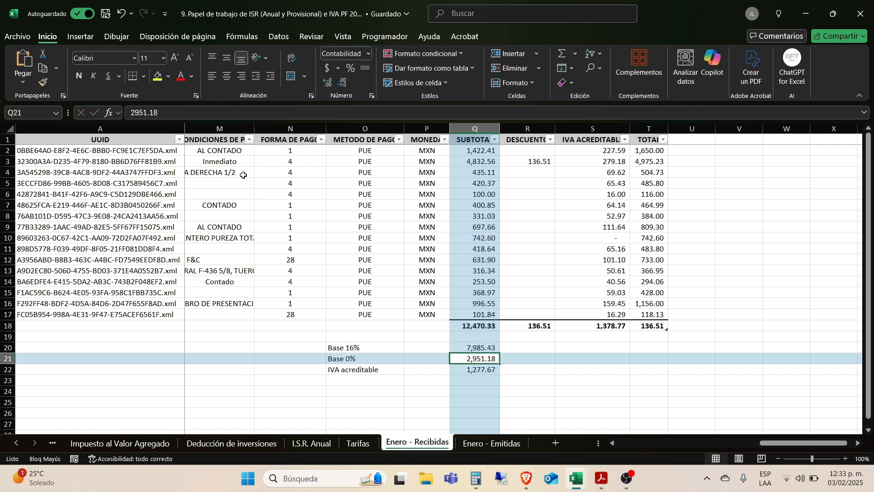
Step: Check the Base 16% and Base 0% cells Q20 and Q21 against the invoice subtotal in Q3
{"action": "left_click", "coordinate": [480, 348]}
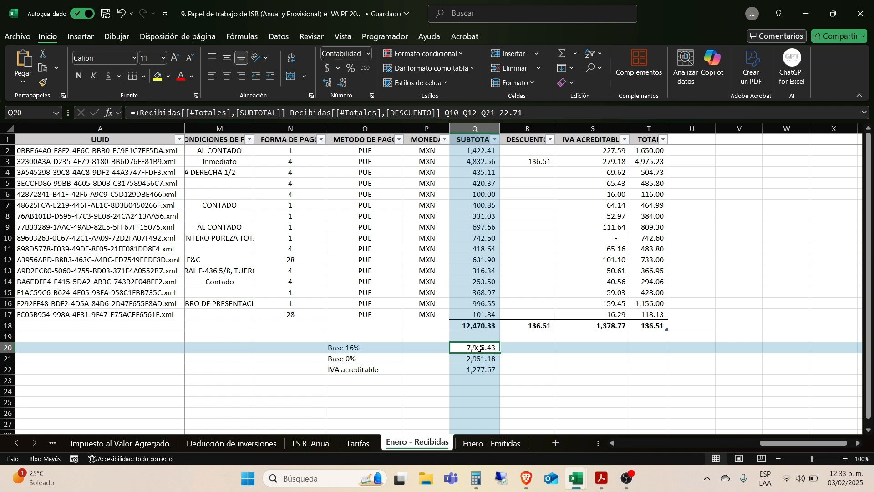
{"action": "left_click", "coordinate": [477, 358]}
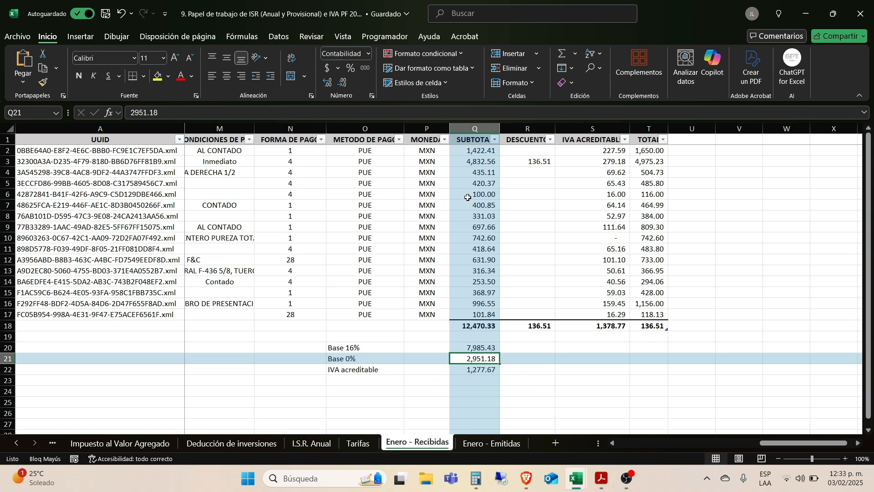
{"action": "left_click", "coordinate": [470, 161]}
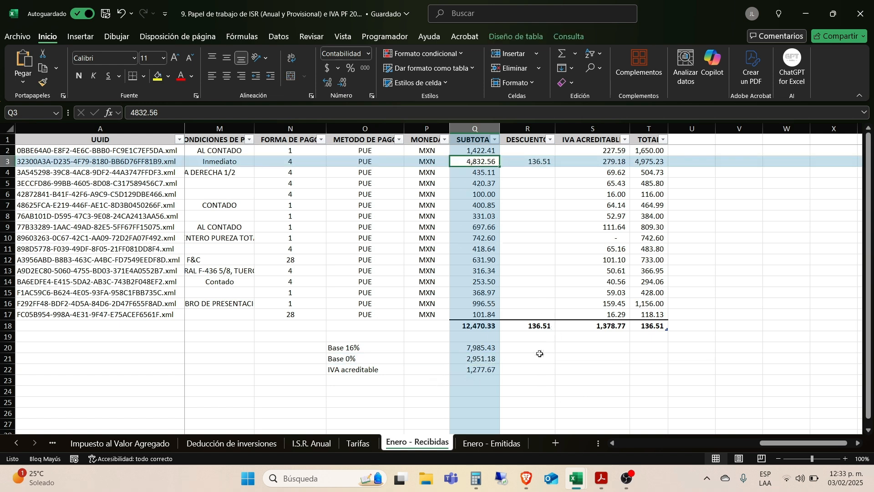
{"action": "left_click", "coordinate": [491, 357]}
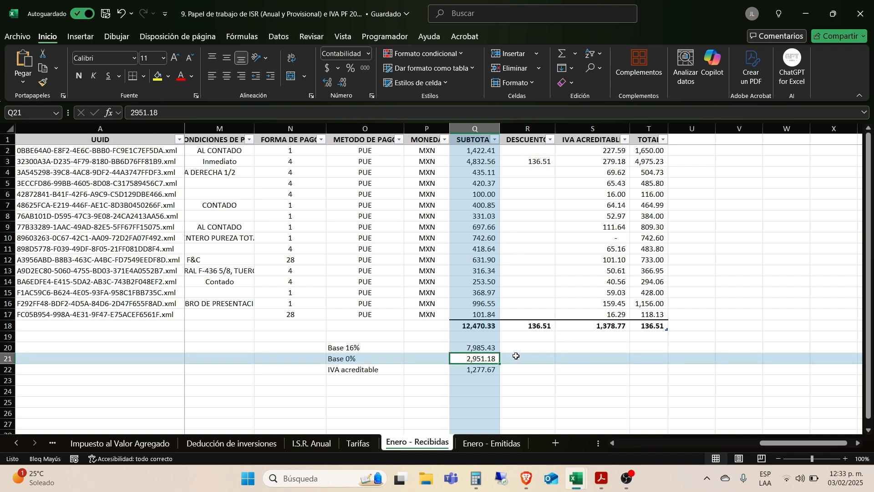
Step: Check Compras y gastos del periodo in the declaration, and go to the January deductions in the Impuesto Sobre la Renta sheet
{"action": "key", "text": "alt+Tab"}
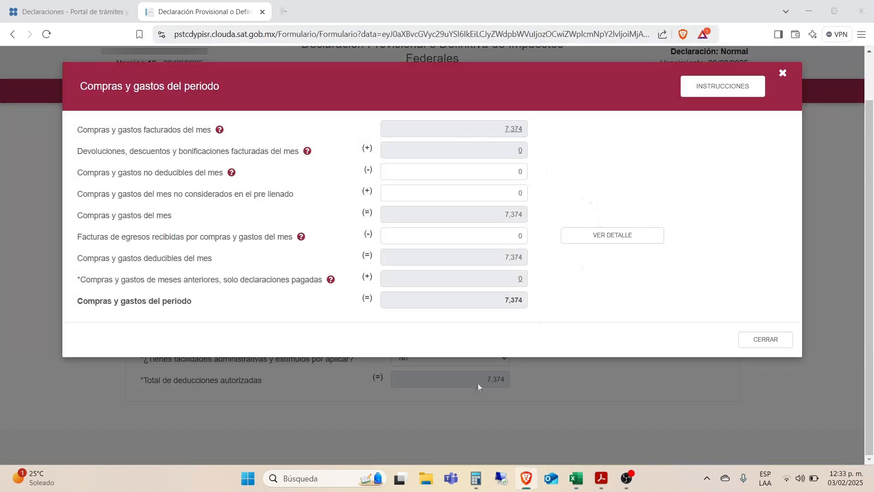
{"action": "key", "text": "alt+Tab"}
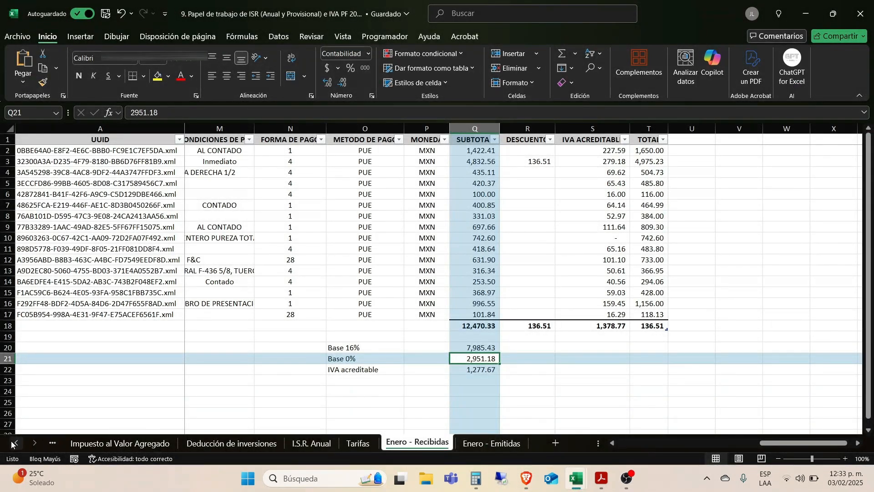
{"action": "right_click", "coordinate": [12, 443]}
{"action": "left_click", "coordinate": [59, 285]}
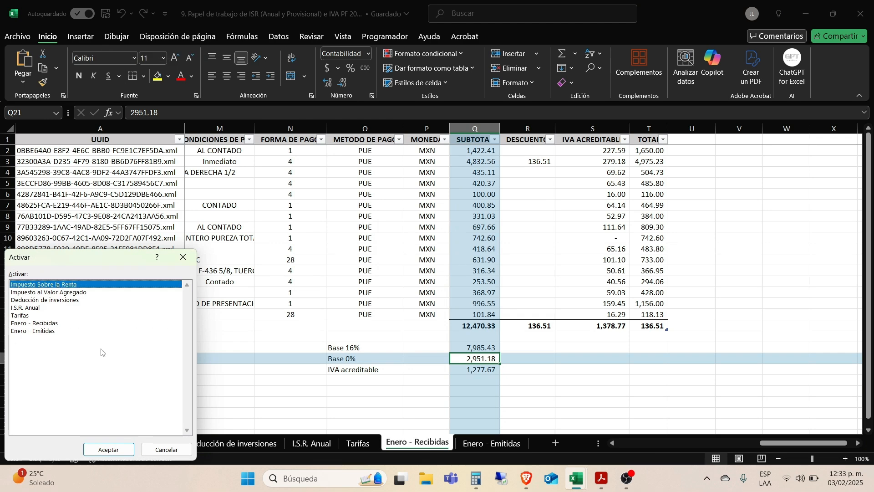
{"action": "left_click", "coordinate": [114, 450]}
{"action": "scroll", "coordinate": [244, 299], "scroll_direction": "down", "scroll_amount": 3}
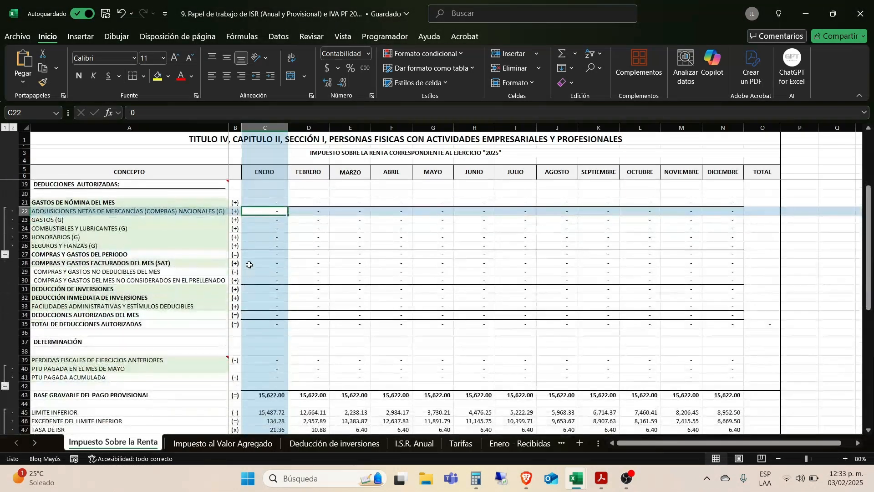
Step: Set January's Compras y gastos facturados del mes (SAT) in C28 to 7374, as prefilled in the declaration
{"action": "left_click", "coordinate": [249, 265]}
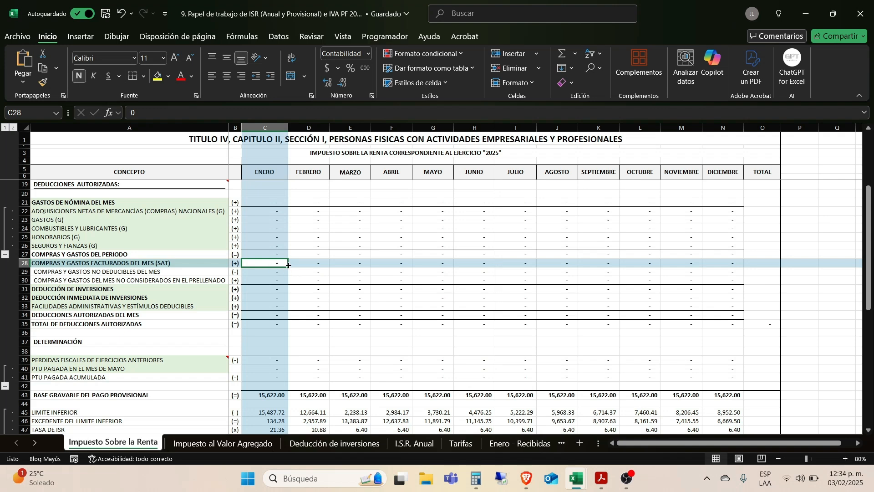
{"action": "key", "text": "alt+Tab"}
{"action": "key", "text": "alt+Tab"}
{"action": "type", "text": "7374"}
{"action": "key", "text": "Return"}
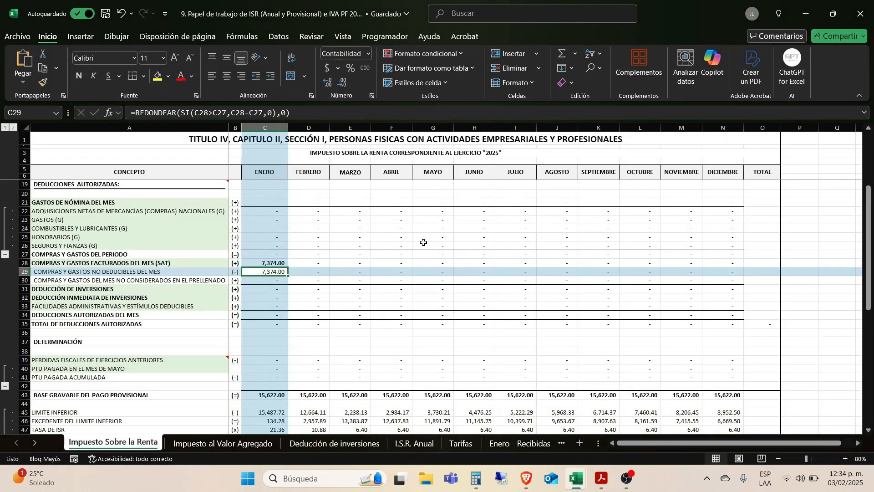
Step: Set January's Gastos in C23 to the sum of Base 16% (Q20) and Base 0% (Q21) from the Enero - Recibidas sheet
{"action": "left_click", "coordinate": [267, 218]}
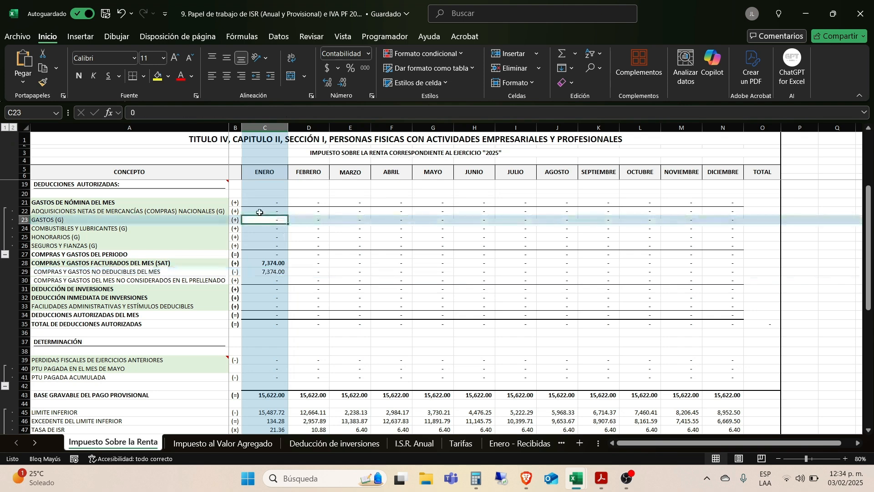
{"action": "type", "text": "+"}
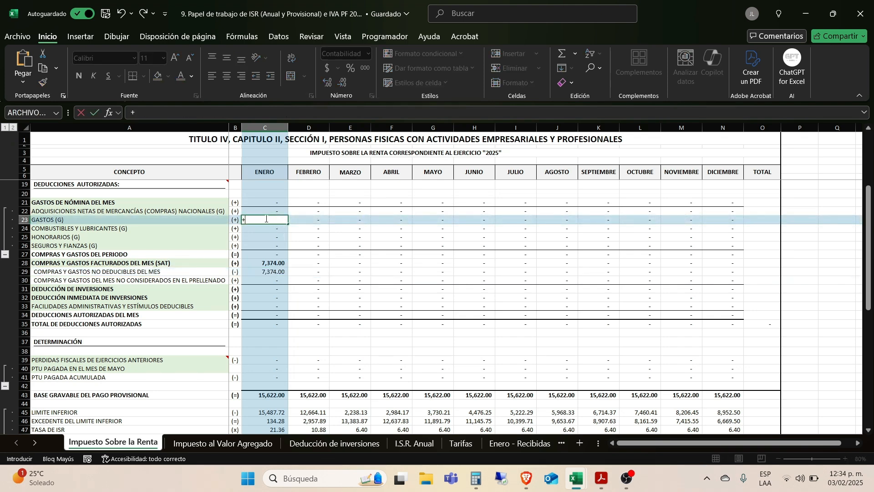
{"action": "right_click", "coordinate": [30, 442]}
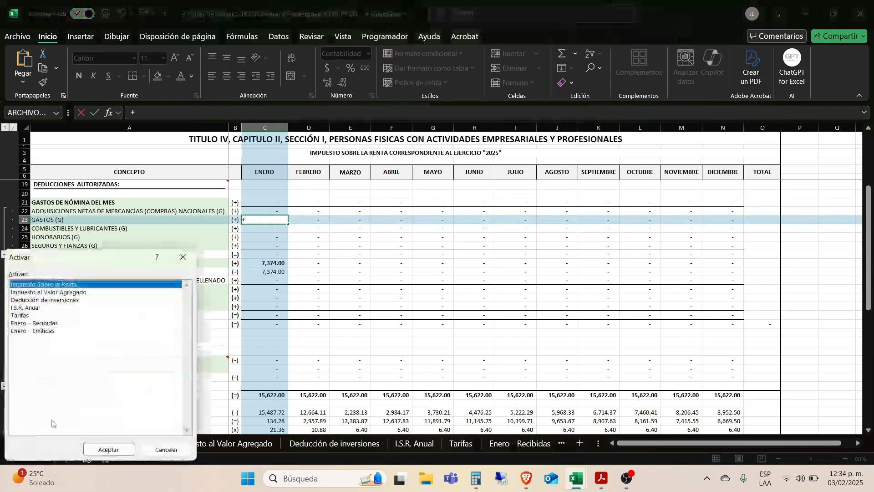
{"action": "left_click", "coordinate": [39, 323]}
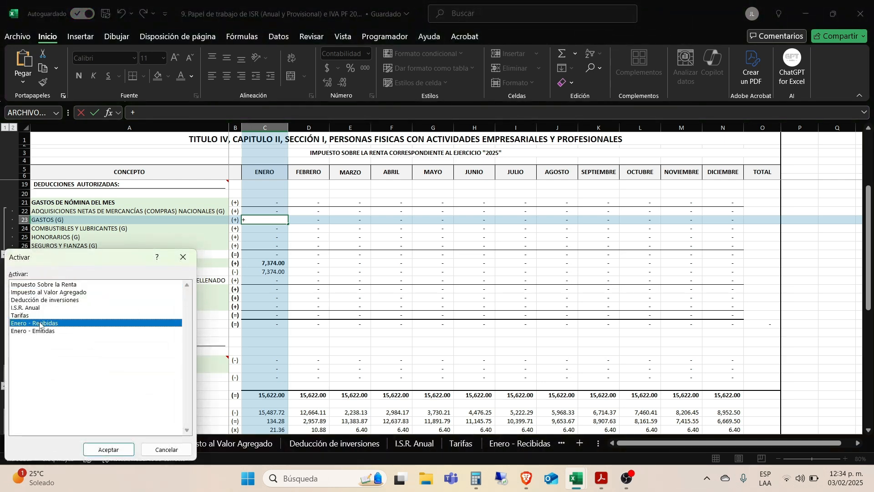
{"action": "left_click", "coordinate": [109, 450]}
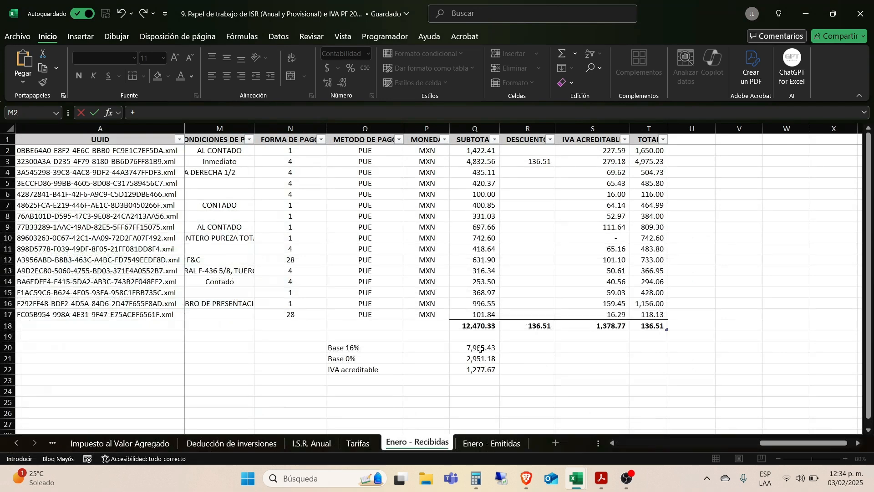
{"action": "left_click", "coordinate": [481, 348]}
{"action": "left_click", "coordinate": [259, 113]}
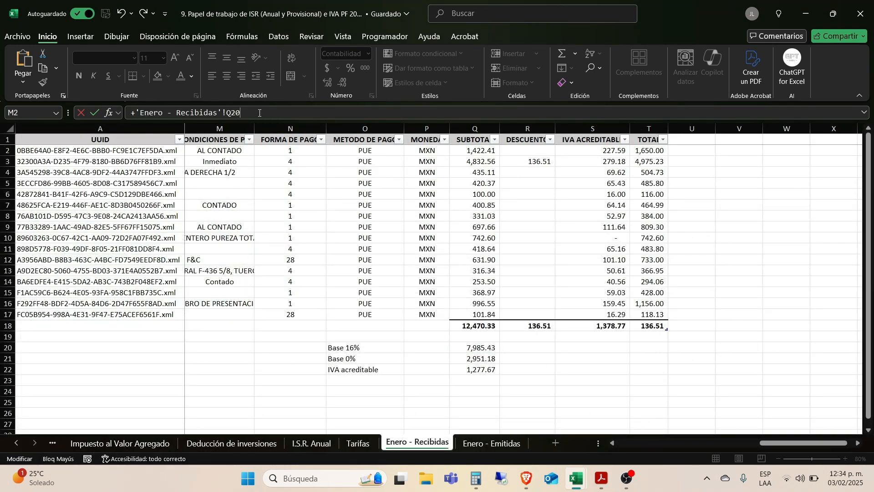
{"action": "left_click", "coordinate": [477, 360]}
{"action": "key", "text": "Return"}
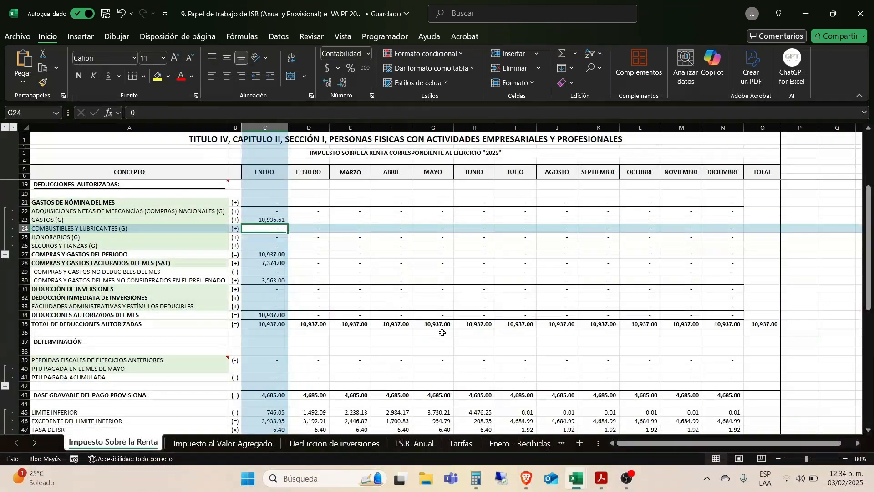
Step: Wrap the January Gastos formula in C23 in REDONDEAR with 0 decimals
{"action": "left_click", "coordinate": [273, 222]}
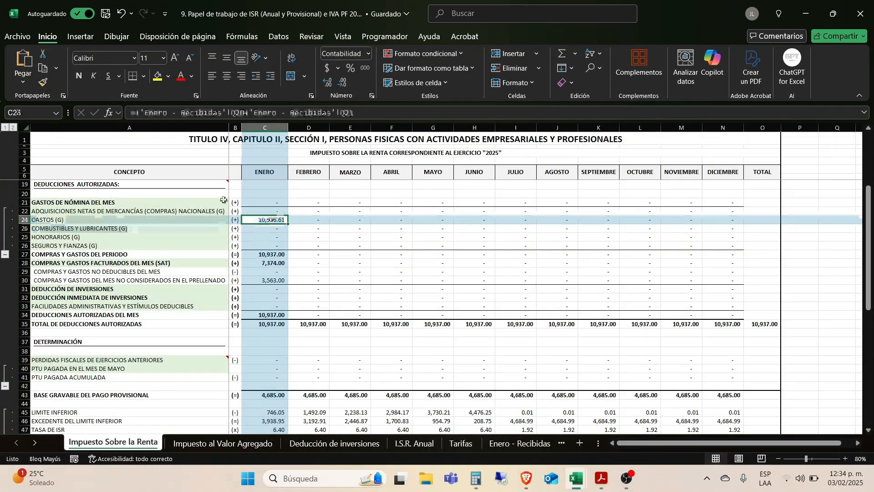
{"action": "left_click", "coordinate": [138, 112]}
{"action": "type", "text": "REDONDE"}
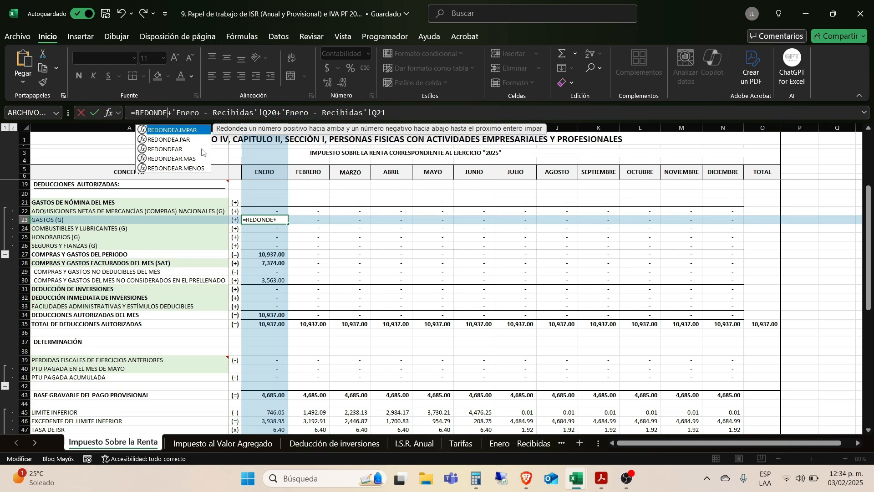
{"action": "left_click", "coordinate": [182, 151]}
{"action": "double_click", "coordinate": [182, 149]}
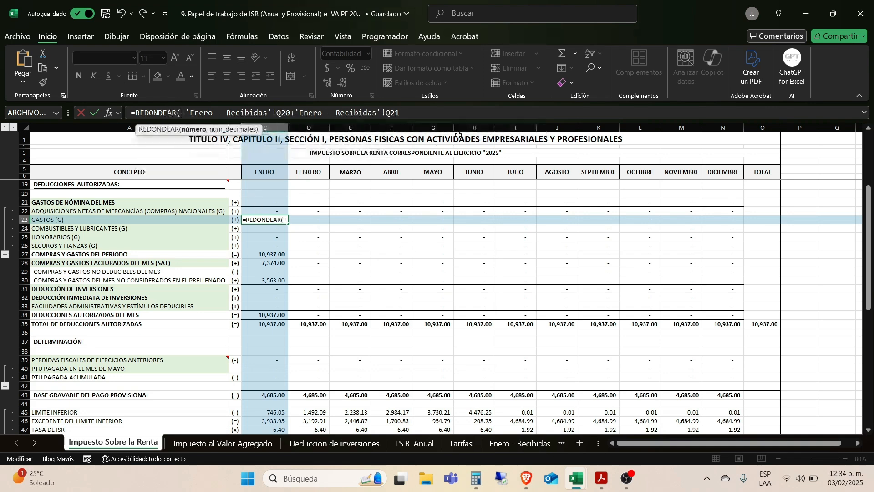
{"action": "left_click", "coordinate": [432, 114]}
{"action": "type", "text": ",2)"}
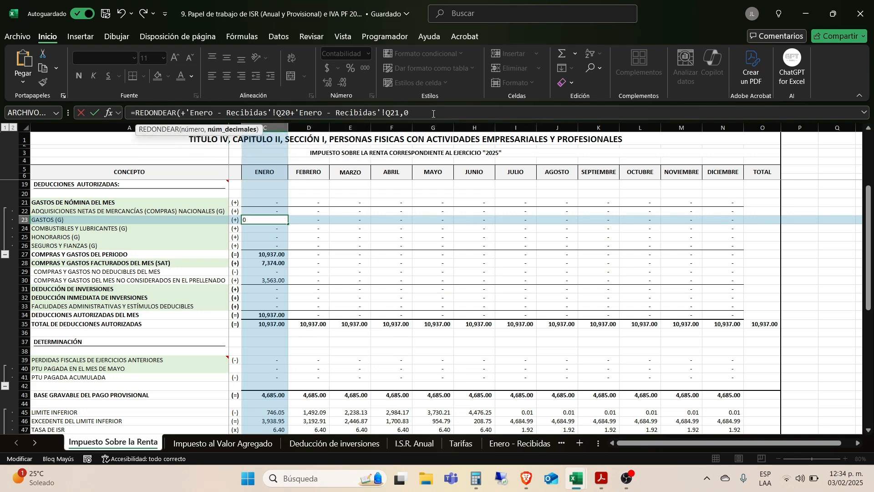
{"action": "key", "text": "Return"}
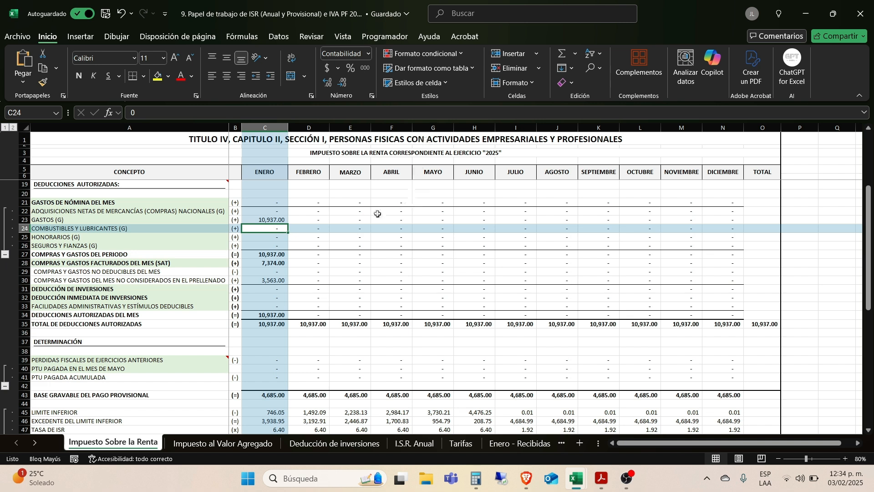
Step: Enter C30's 3563 in the SAT declaration in Brave as Compras y gastos del mes no considerados en el pre llenado
{"action": "left_click", "coordinate": [307, 279]}
{"action": "left_click", "coordinate": [259, 280]}
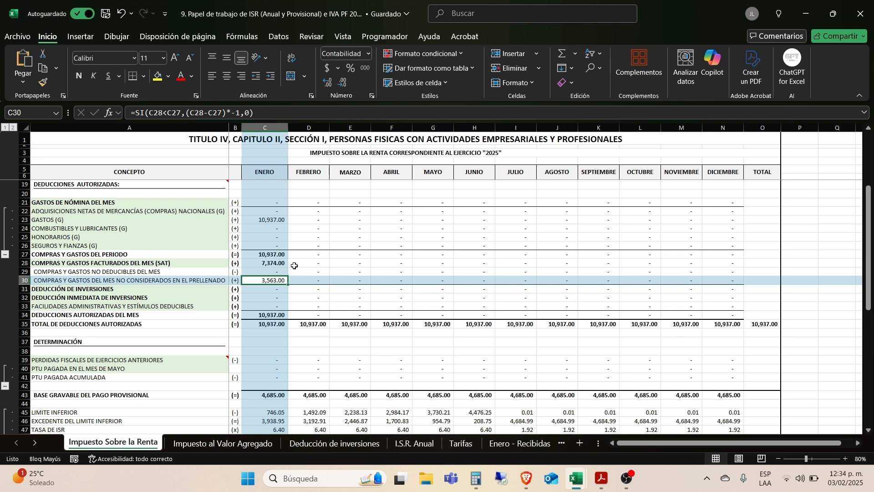
{"action": "left_click", "coordinate": [270, 254]}
{"action": "left_click", "coordinate": [279, 280]}
{"action": "key", "text": "alt+Tab"}
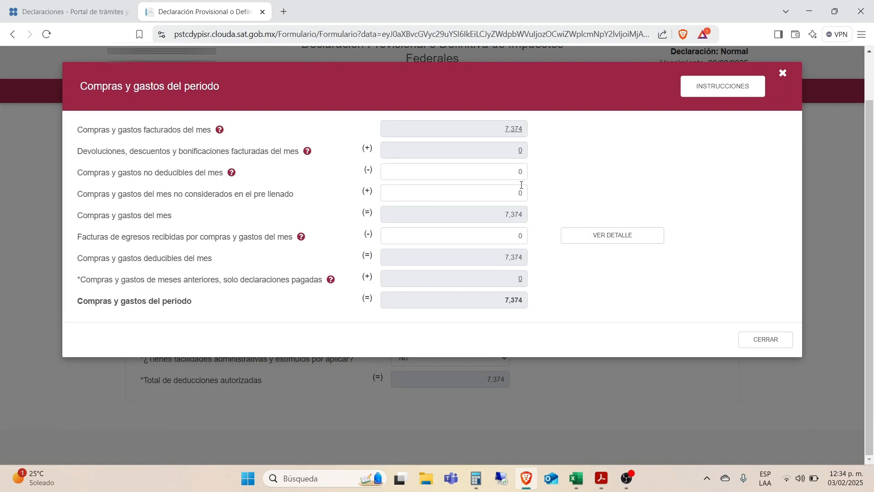
{"action": "left_click", "coordinate": [522, 189]}
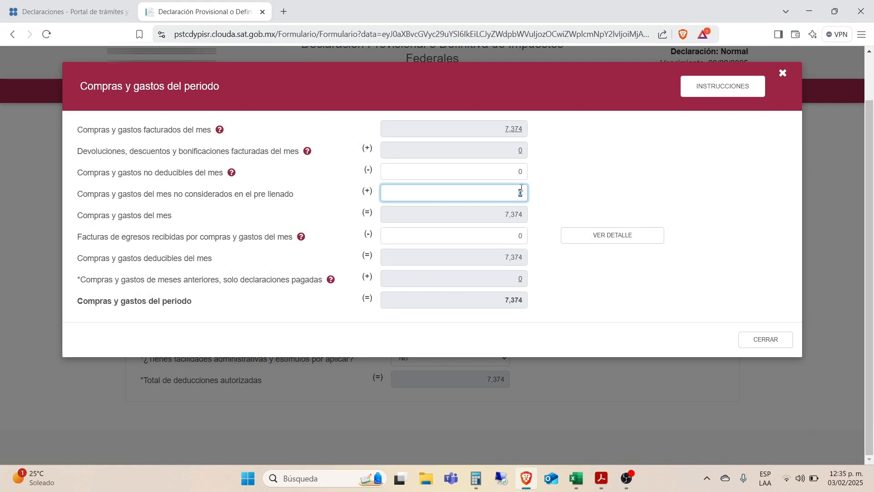
{"action": "key", "text": "alt+Tab"}
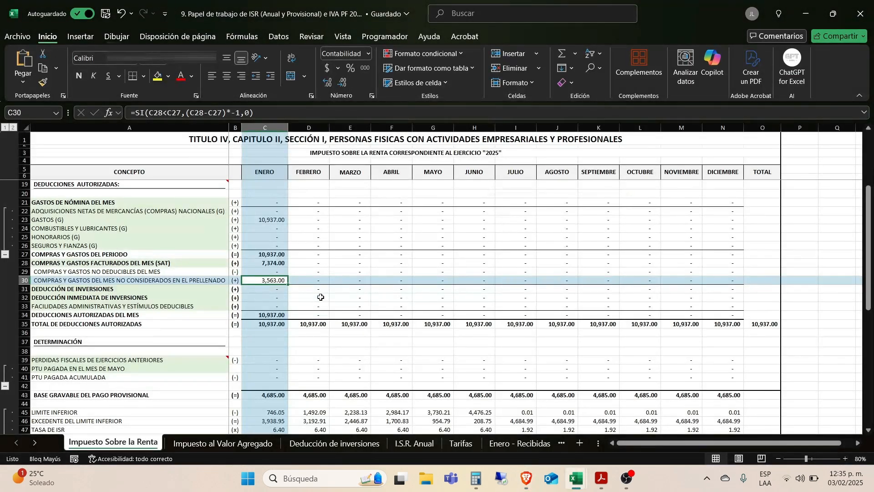
{"action": "key", "text": "alt+Tab"}
{"action": "type", "text": "3563"}
{"action": "key", "text": "Tab"}
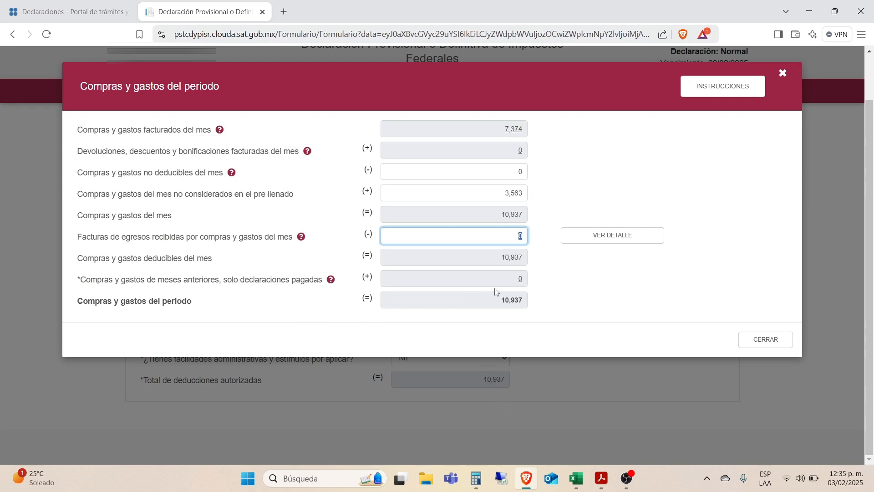
Step: Compare January's total de deducciones autorizadas in C35 with the declaration, and close the Compras y gastos del periodo form
{"action": "key", "text": "alt+Tab"}
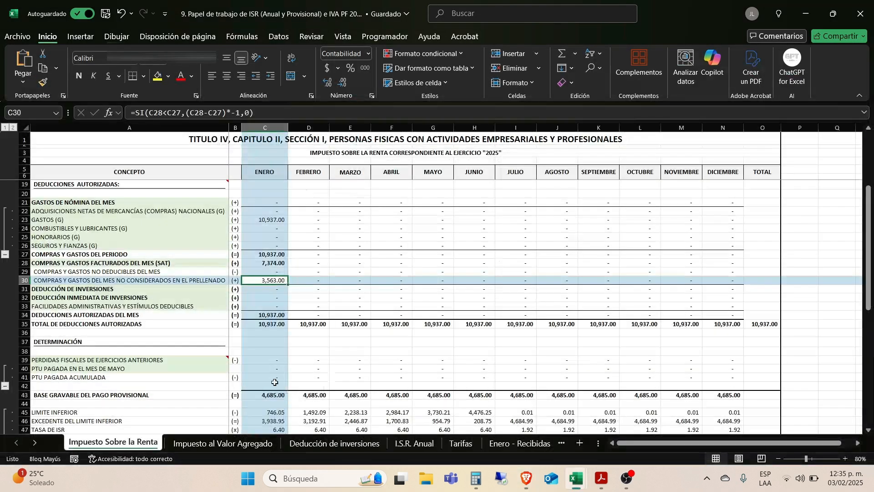
{"action": "scroll", "coordinate": [275, 381], "scroll_direction": "down", "scroll_amount": 2}
{"action": "left_click", "coordinate": [278, 302]}
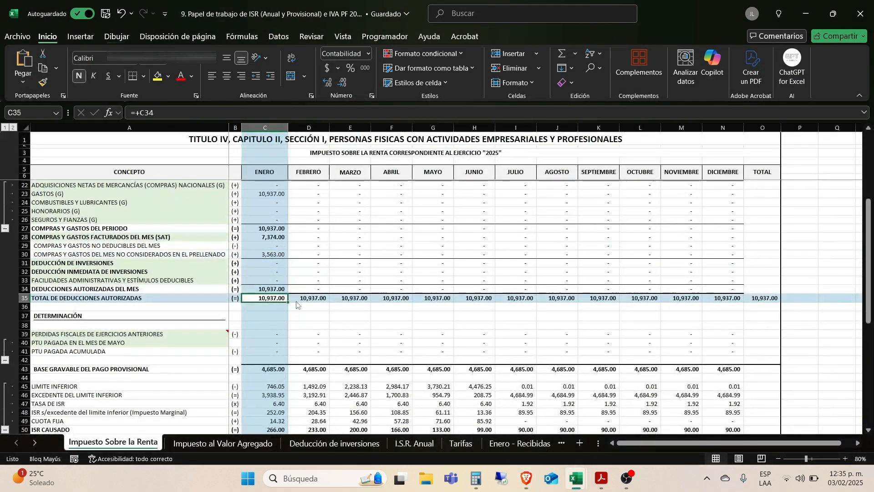
{"action": "key", "text": "alt+Tab"}
{"action": "left_click", "coordinate": [521, 172]}
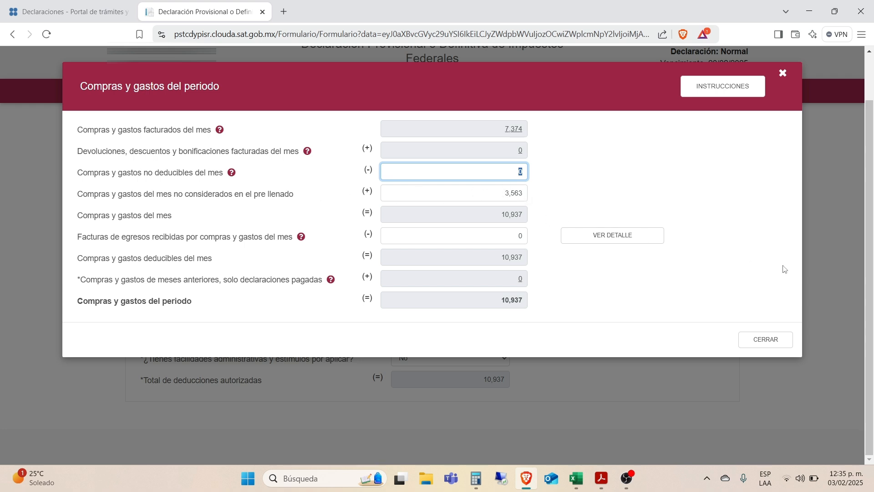
{"action": "left_click", "coordinate": [756, 346]}
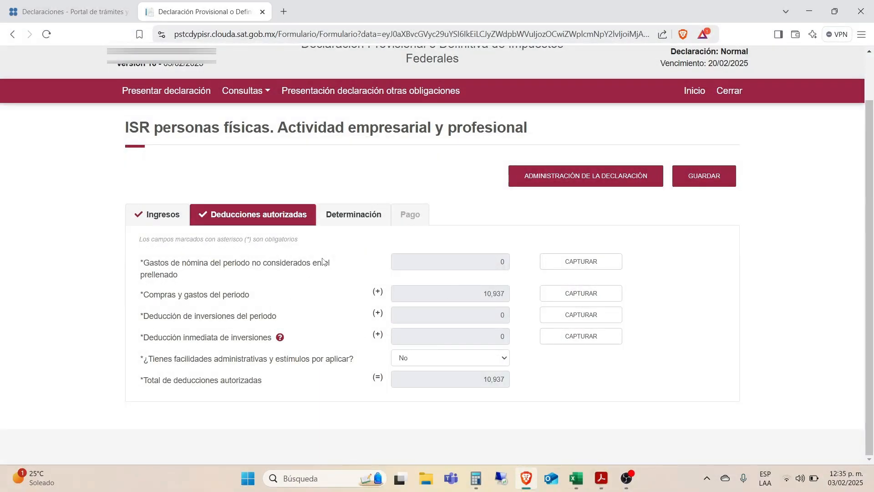
Step: Check January's Base gravable del pago provisional in C43 and the ISR calculation below it in Excel, and return to the declaration
{"action": "key", "text": "alt+Tab"}
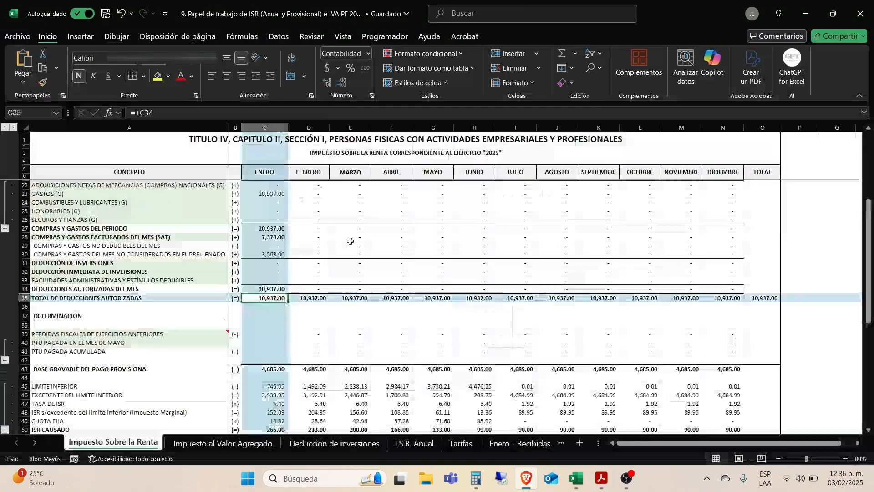
{"action": "scroll", "coordinate": [309, 238], "scroll_direction": "down", "scroll_amount": 4}
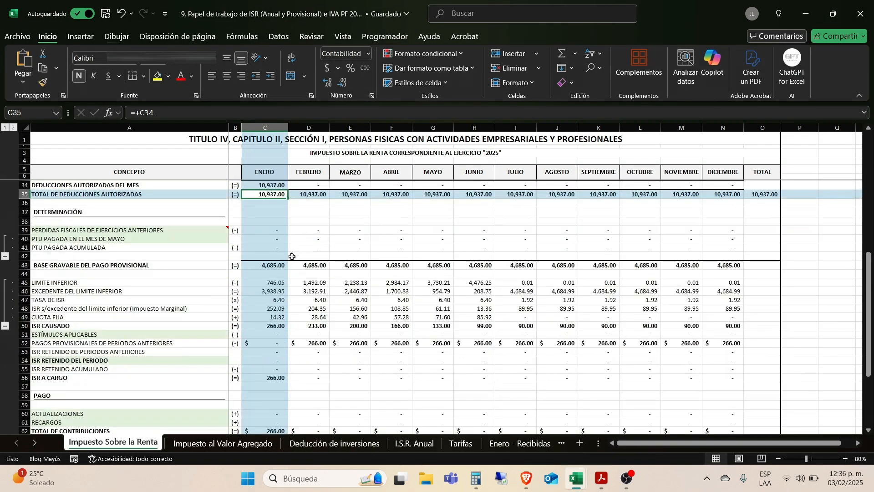
{"action": "left_click", "coordinate": [271, 264]}
{"action": "scroll", "coordinate": [271, 263], "scroll_direction": "down", "scroll_amount": 1}
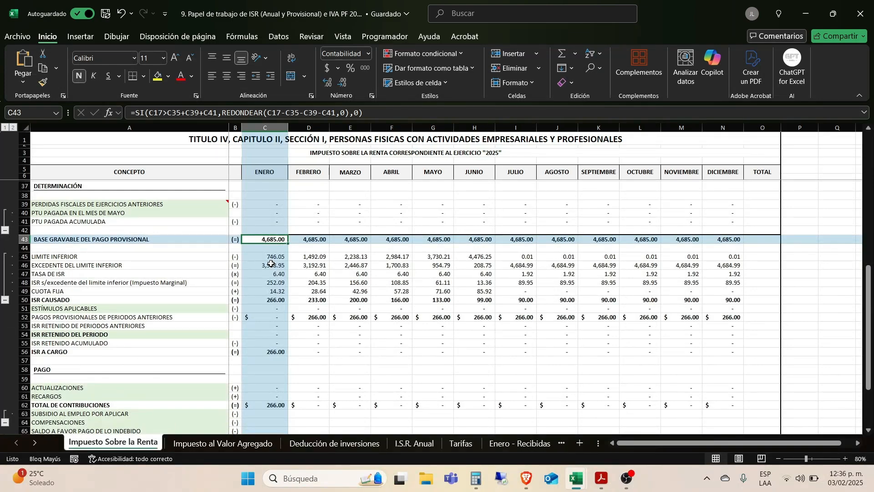
{"action": "key", "text": "super+Tab"}
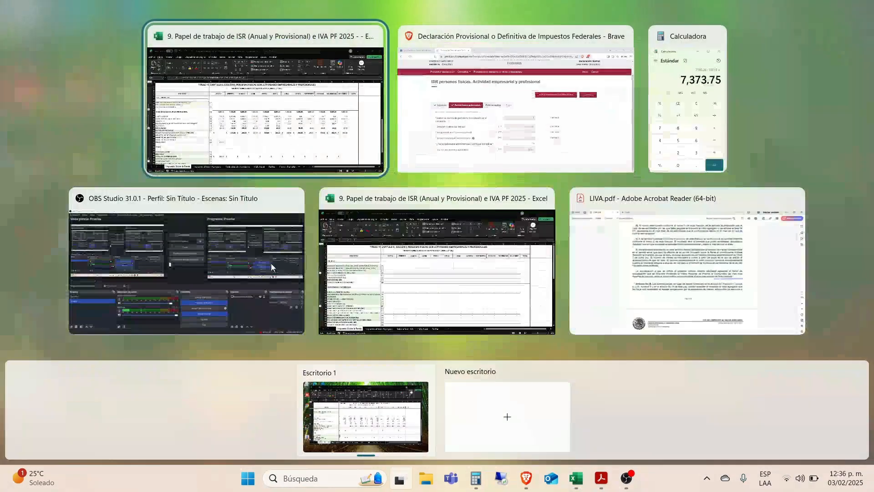
{"action": "left_click", "coordinate": [276, 119]}
{"action": "key", "text": "alt+Tab"}
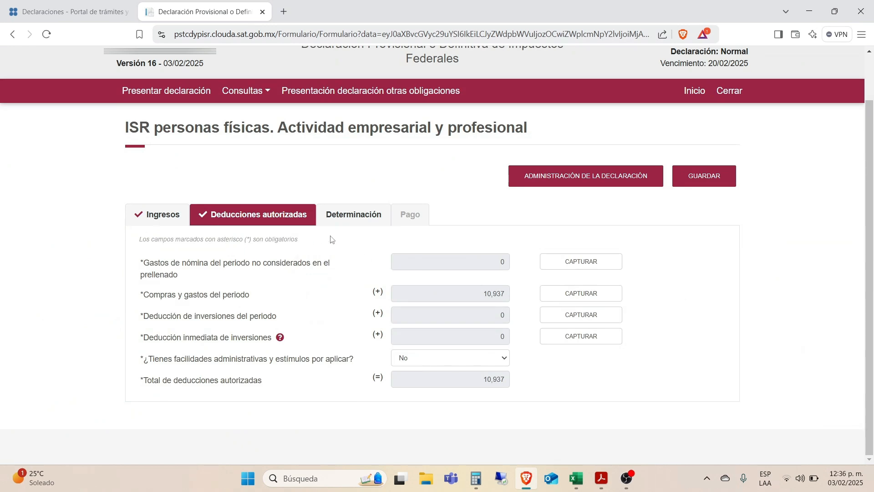
Step: In the declaration's Determinación section, set Pérdida actualizada por aplicar en el periodo to 0 and close the prior-year losses form
{"action": "left_click", "coordinate": [349, 223]}
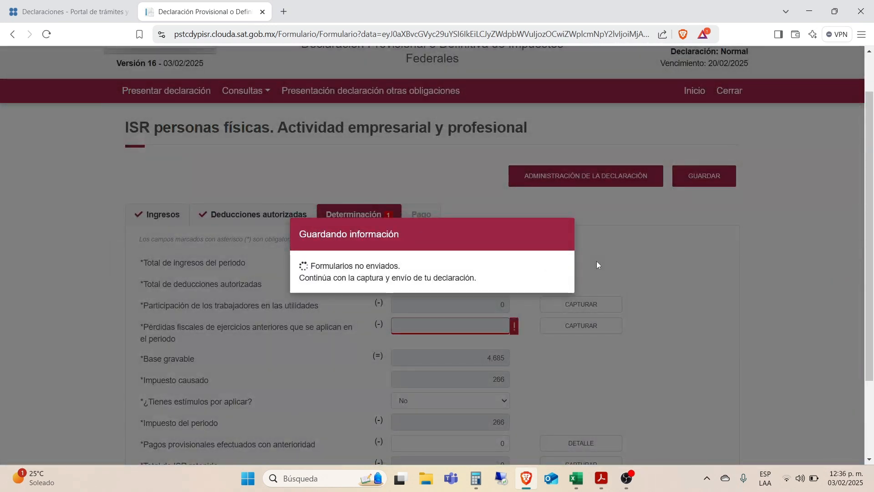
{"action": "scroll", "coordinate": [597, 261], "scroll_direction": "down", "scroll_amount": 3}
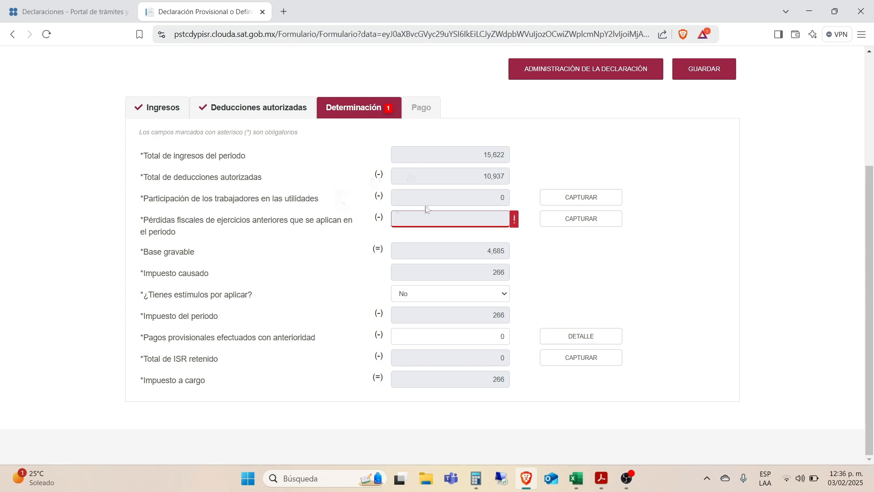
{"action": "left_click", "coordinate": [568, 219]}
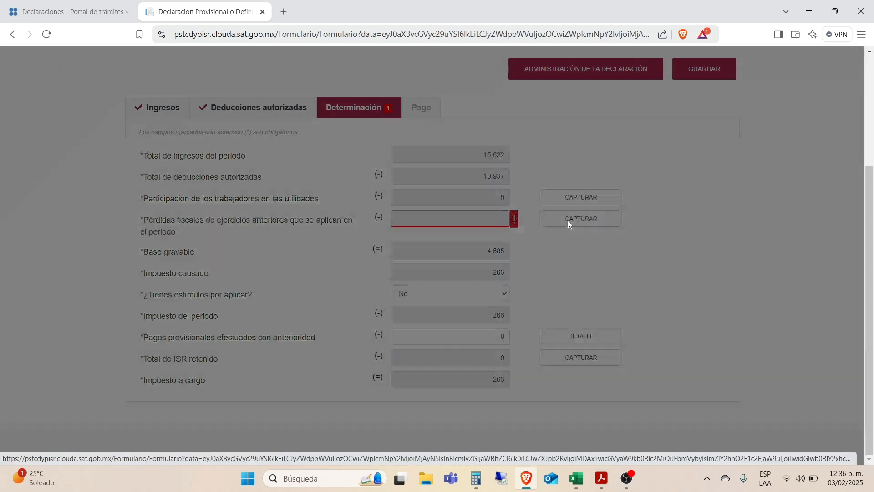
{"action": "left_click", "coordinate": [497, 170]}
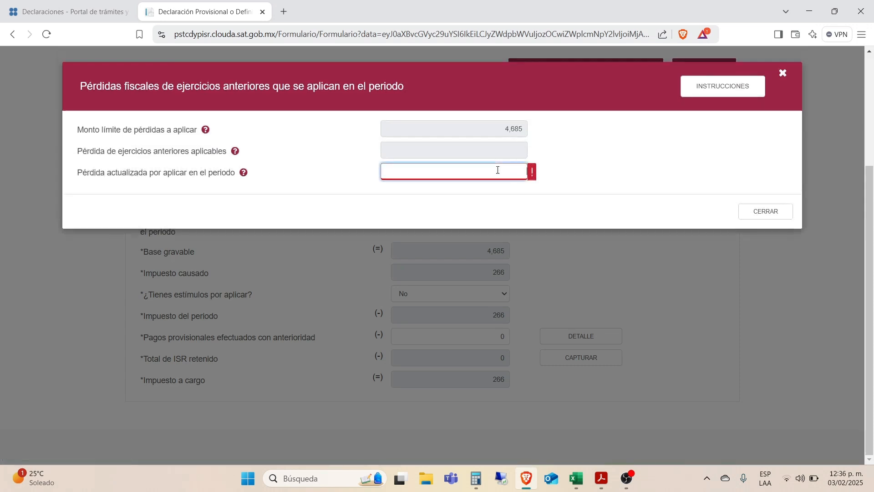
{"action": "type", "text": "0"}
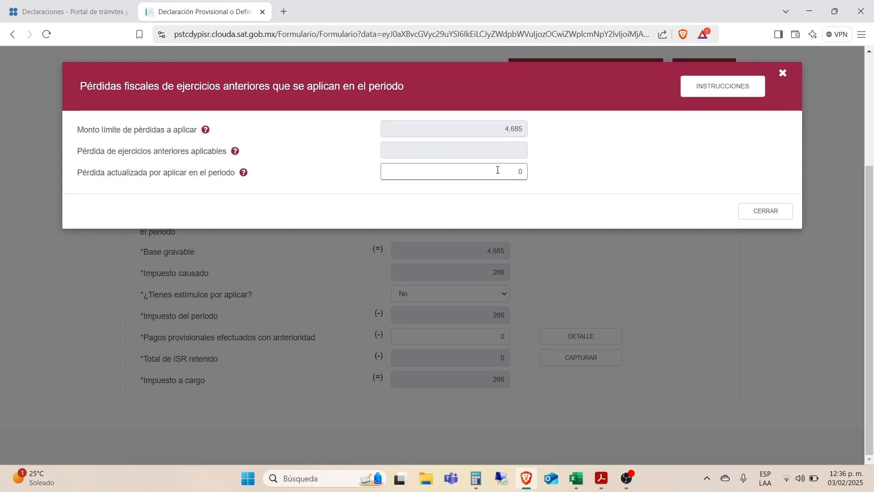
{"action": "left_click", "coordinate": [774, 213]}
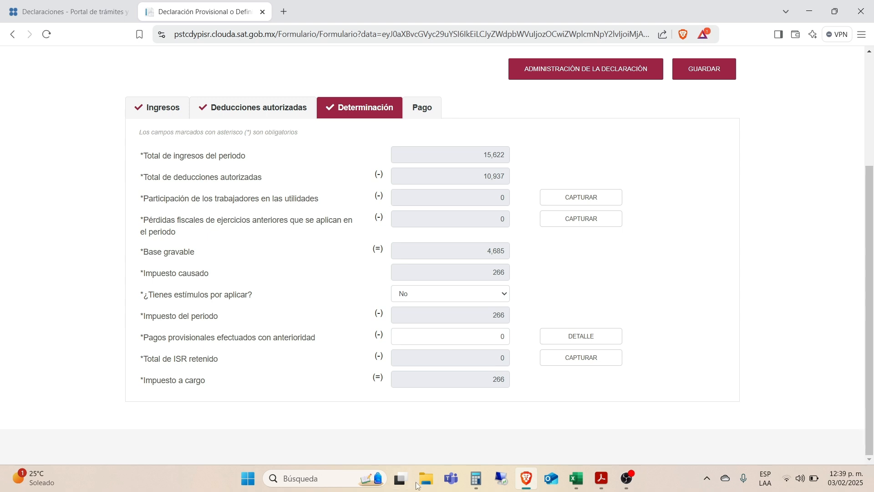
Step: Subtract total deductions 10937 from total income 15622 in Calculator, and compare the result with the declaration's Base gravable
{"action": "left_click", "coordinate": [476, 480]}
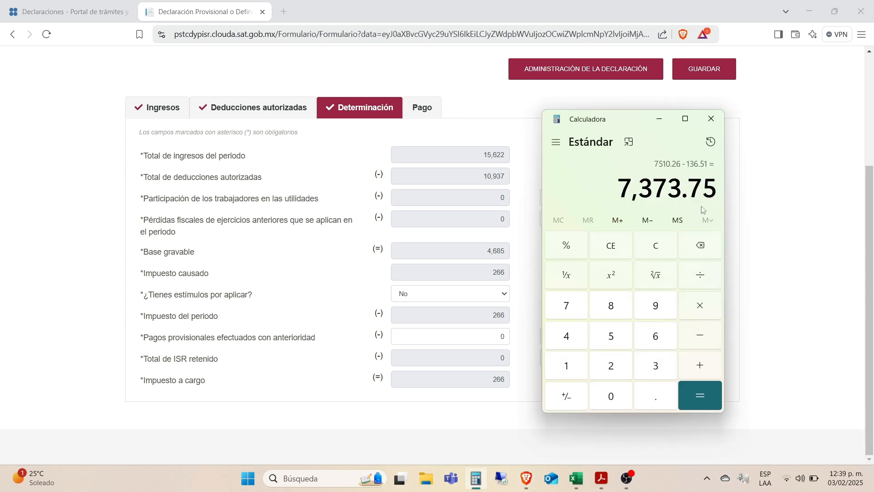
{"action": "type", "text": "15"}
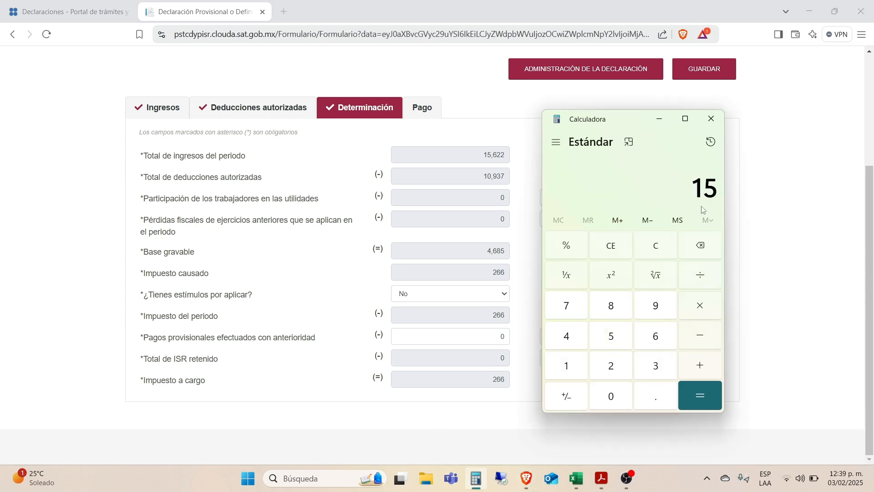
{"action": "type", "text": ",622"}
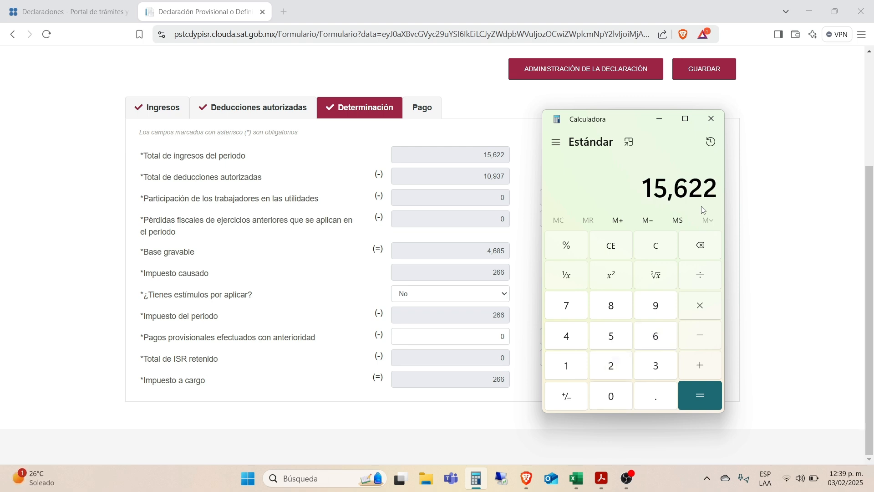
{"action": "key", "text": "minus"}
{"action": "type", "text": "10937"}
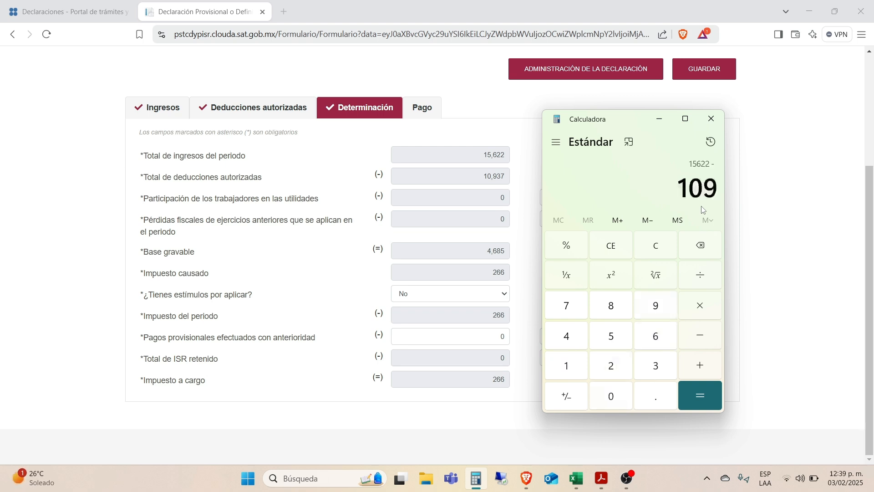
{"action": "key", "text": "Return"}
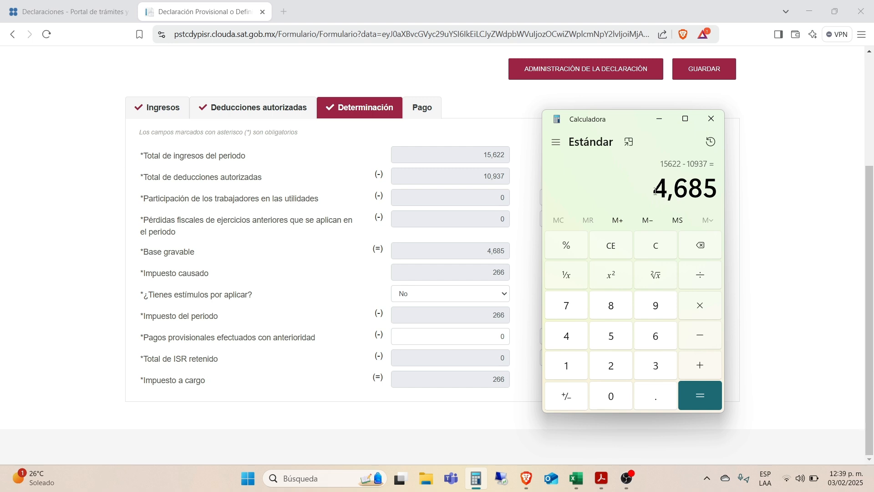
{"action": "left_click_drag", "start_coordinate": [655, 191], "coordinate": [720, 186]}
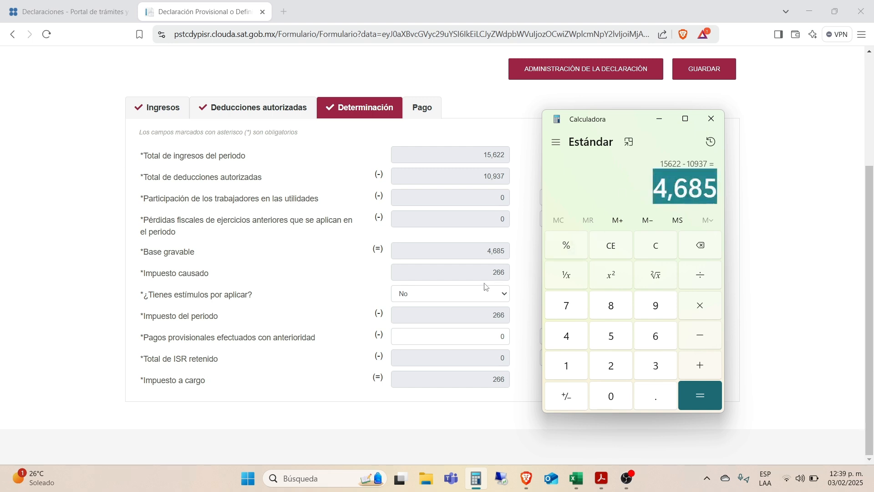
{"action": "left_click", "coordinate": [515, 277]}
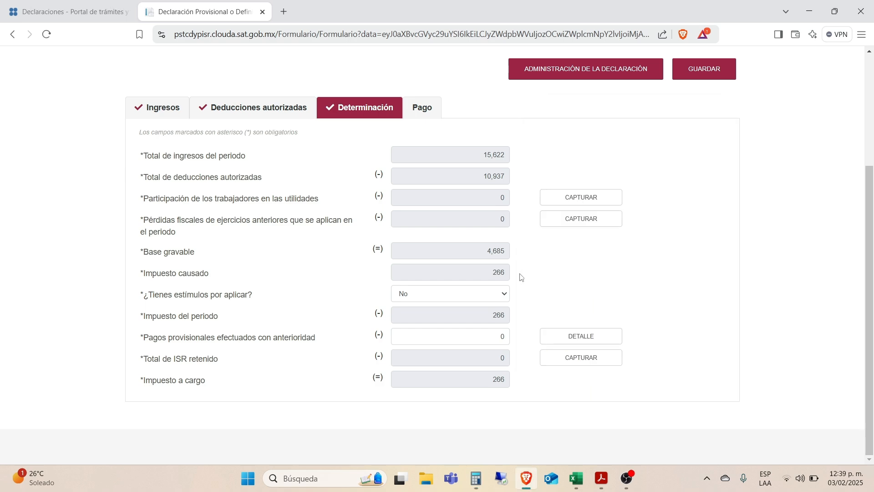
Step: Switch to the Excel working paper and check January's ISR causado in C50 and Base gravable del pago provisional in C43
{"action": "key", "text": "alt+Tab"}
{"action": "key", "text": "alt+Tab"}
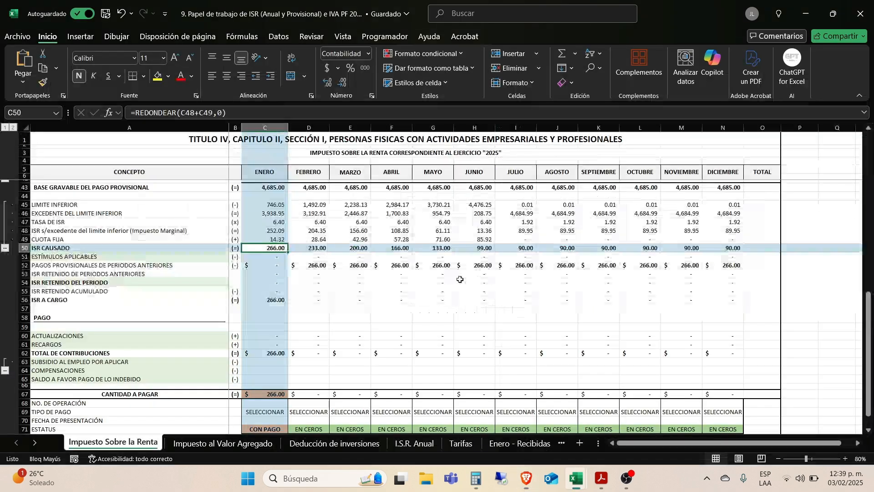
{"action": "left_click", "coordinate": [356, 289]}
{"action": "left_click", "coordinate": [276, 248]}
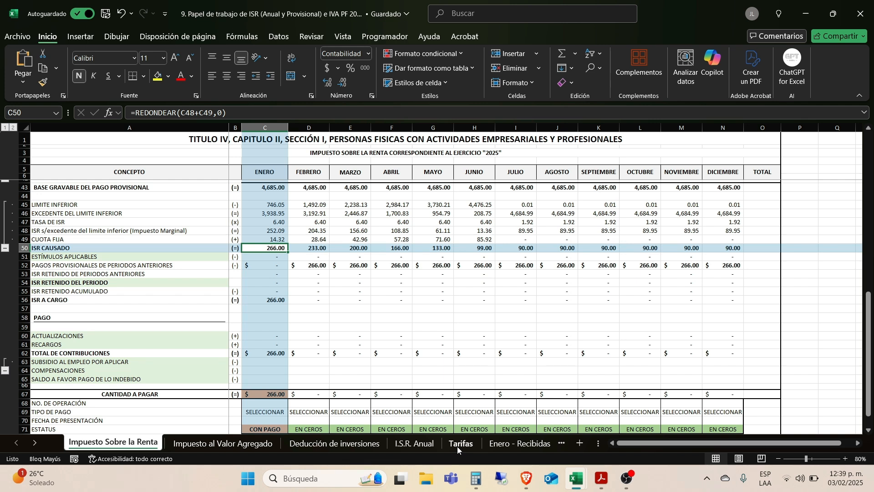
{"action": "left_click", "coordinate": [266, 186]}
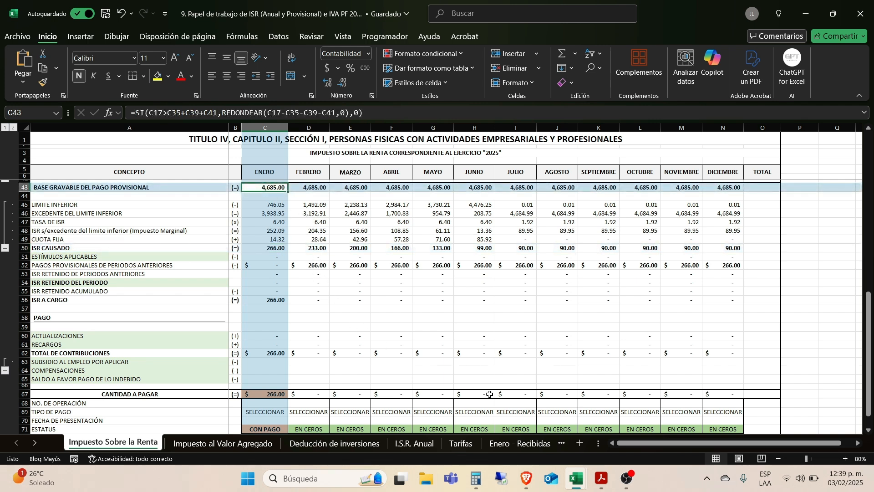
Step: Examine the January bracket in A4:D4 of the Tarifas sheet, and return to the Impuesto Sobre la Renta sheet
{"action": "left_click", "coordinate": [455, 443]}
{"action": "left_click", "coordinate": [100, 194]}
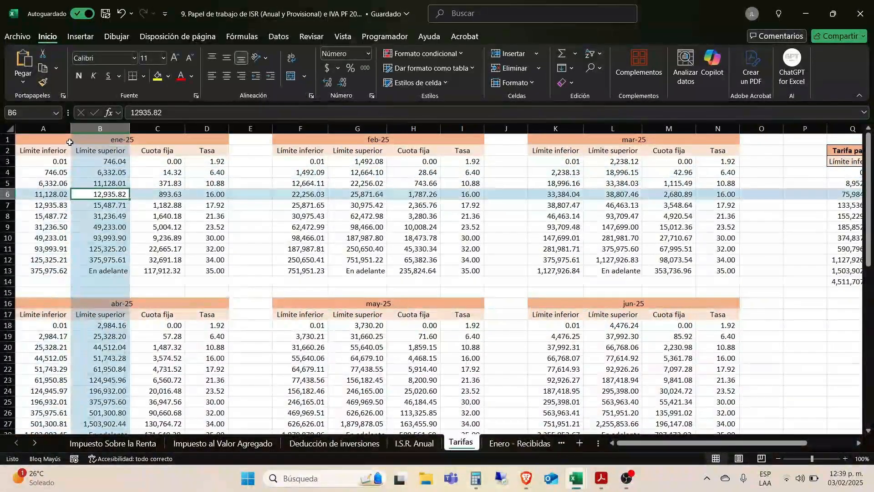
{"action": "left_click", "coordinate": [174, 237]}
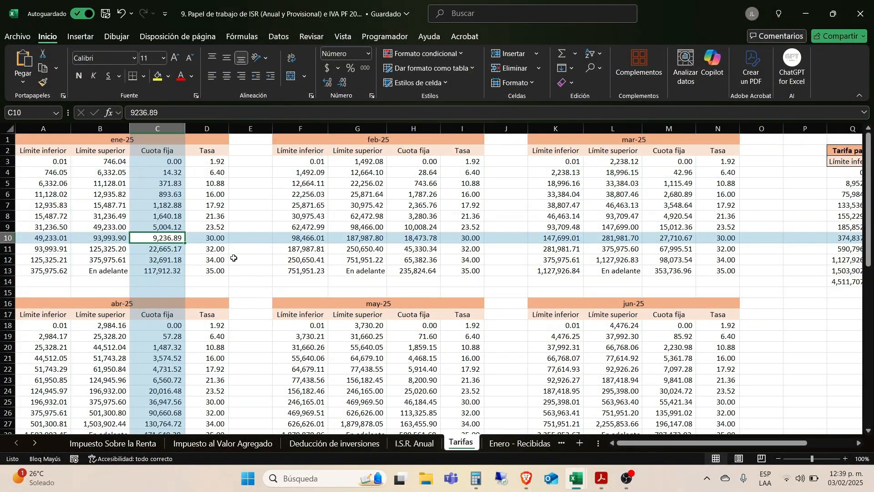
{"action": "left_click_drag", "start_coordinate": [55, 173], "coordinate": [205, 173]}
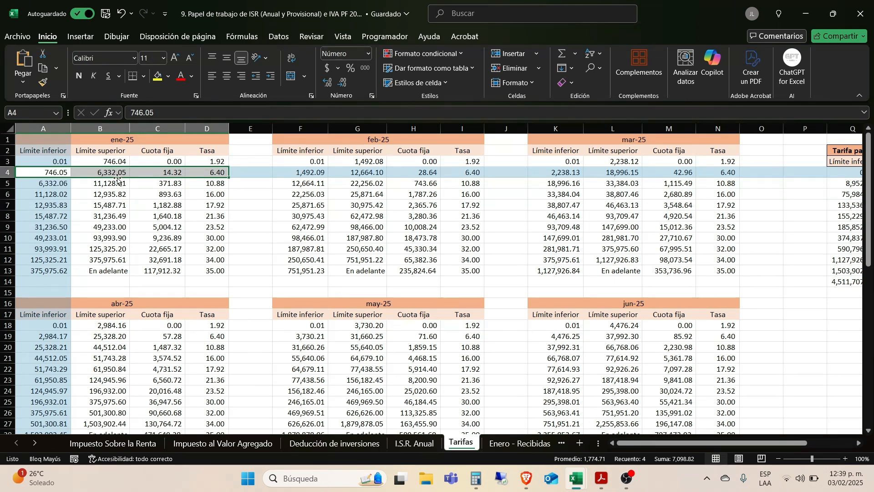
{"action": "left_click_drag", "start_coordinate": [32, 172], "coordinate": [184, 175]}
{"action": "left_click", "coordinate": [112, 443]}
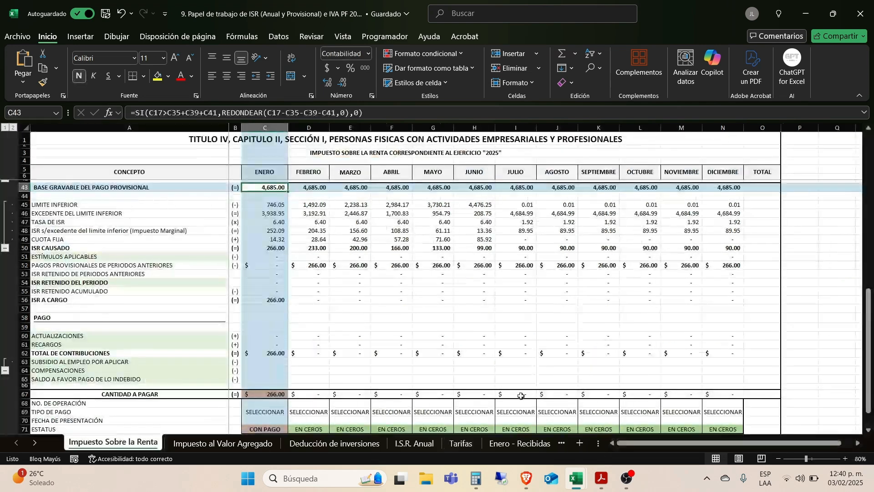
Step: In Calculator, subtract January's límite inferior 746.05, taken from the Tarifas sheet, from the base gravable 4685
{"action": "left_click", "coordinate": [470, 490]}
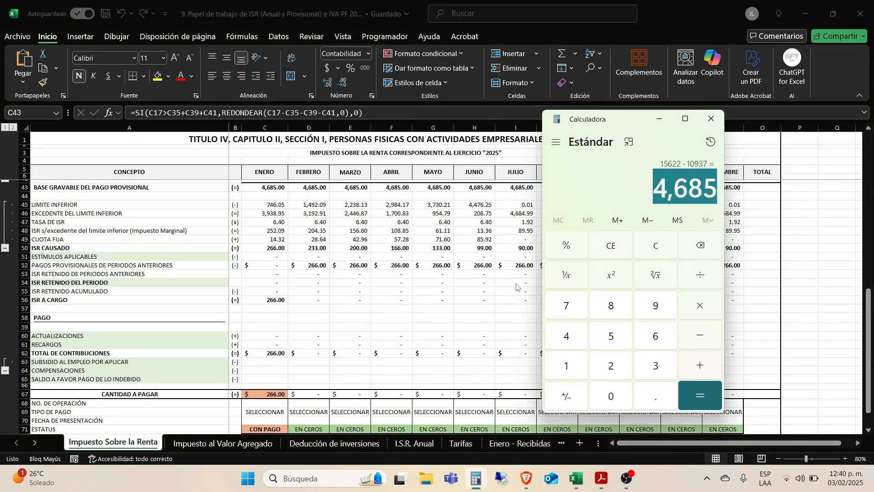
{"action": "type", "text": "4685"}
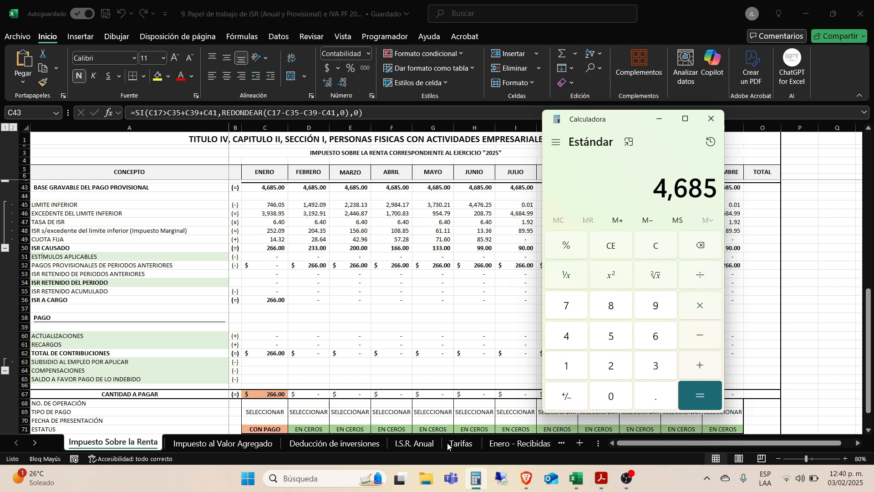
{"action": "left_click", "coordinate": [257, 272]}
{"action": "left_click", "coordinate": [461, 443]}
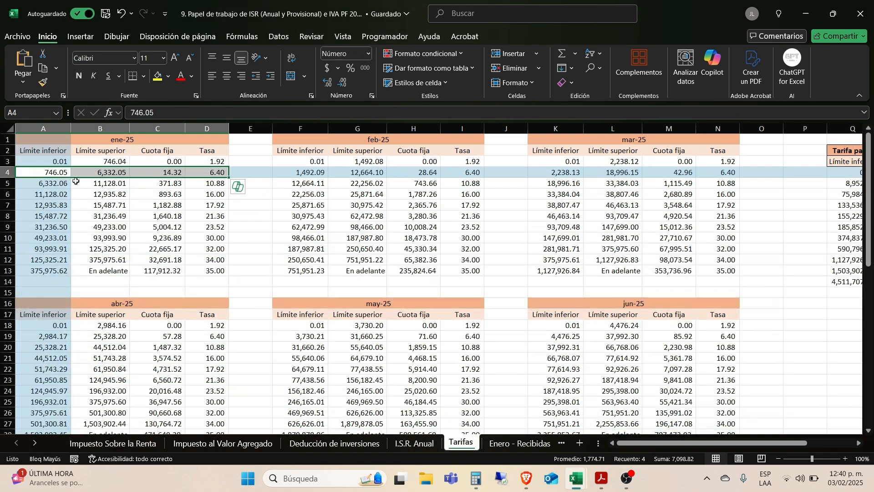
{"action": "left_click", "coordinate": [476, 478]}
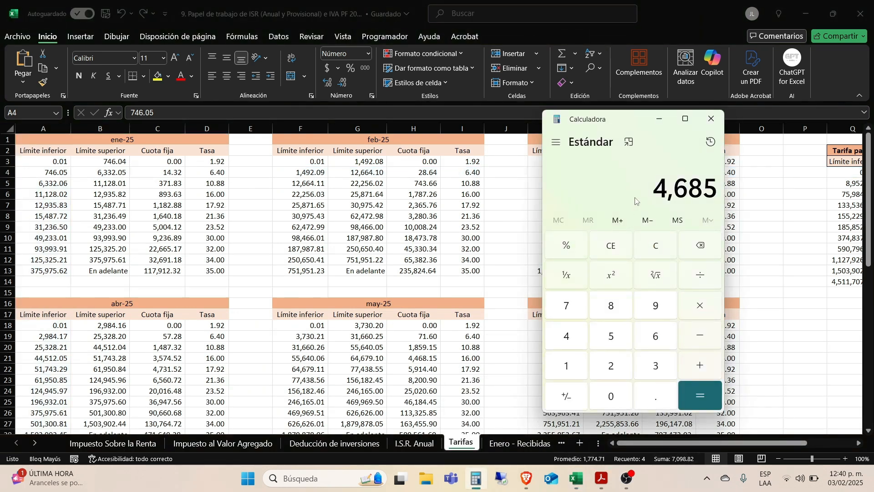
{"action": "key", "text": "minus"}
{"action": "type", "text": "746.05"}
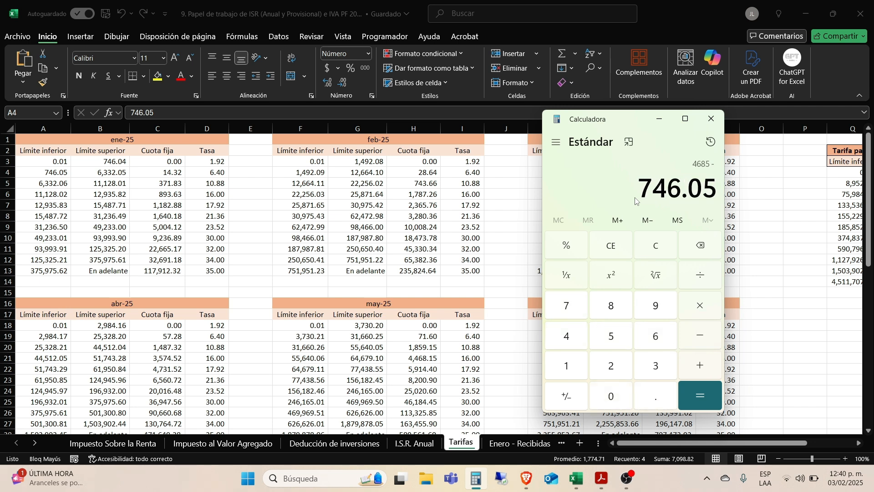
{"action": "key", "text": "Return"}
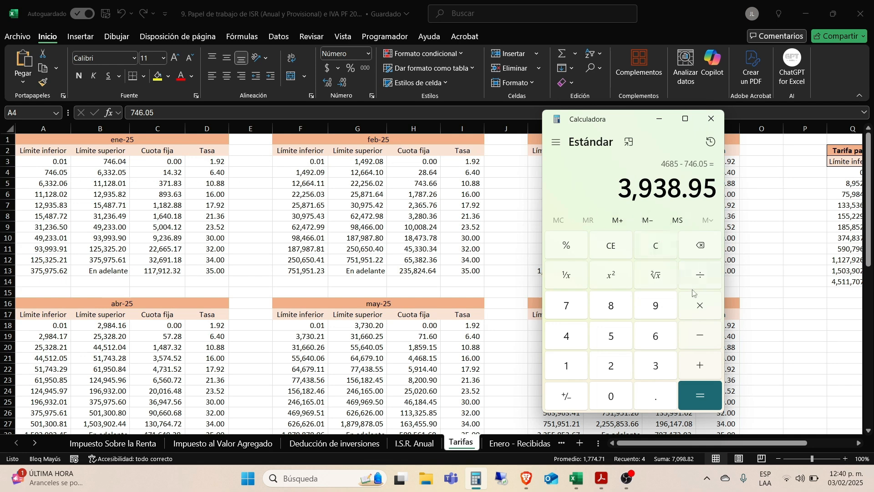
Step: Multiply the excess over the límite inferior by 6.40%, try adding the 14.32 cuota fija, and clear the calculation
{"action": "left_click", "coordinate": [707, 310]}
{"action": "type", "text": "6.40"}
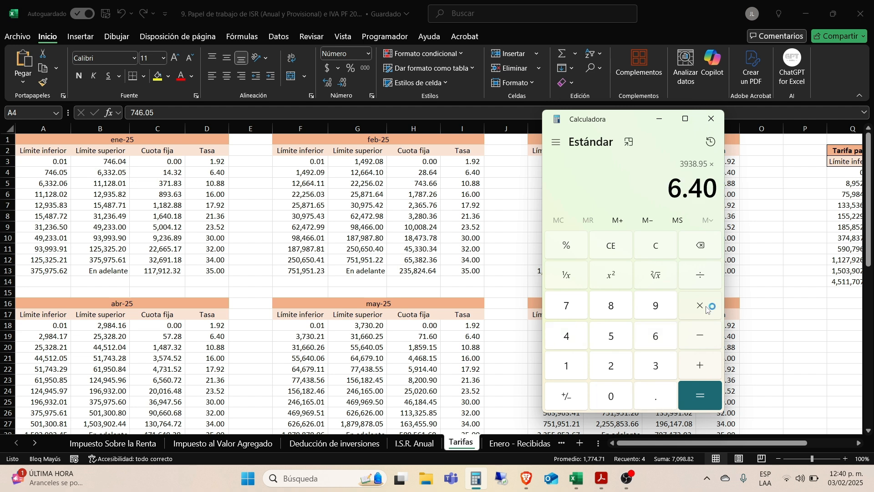
{"action": "key", "text": "percent"}
{"action": "key", "text": "Return"}
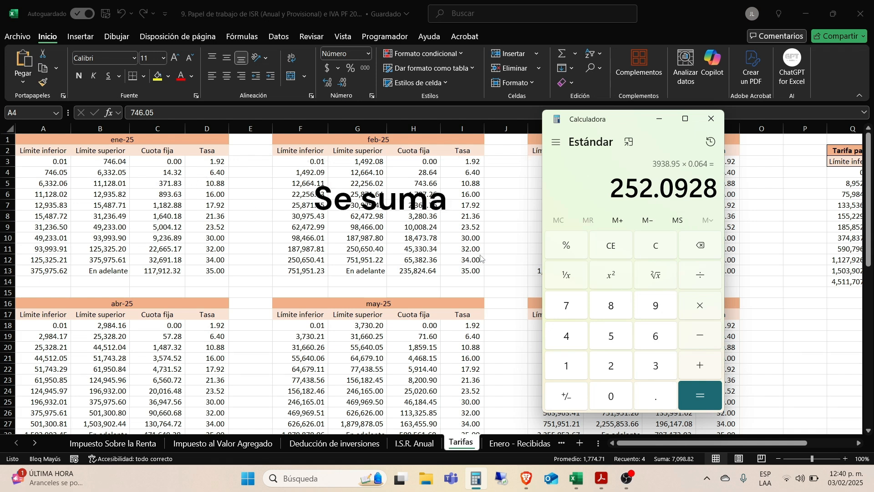
{"action": "type", "text": "14.32"}
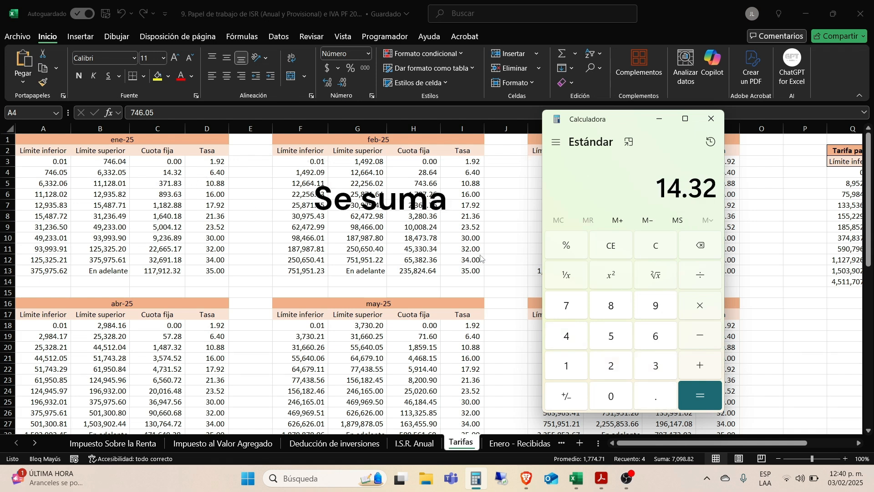
{"action": "left_click", "coordinate": [655, 248]}
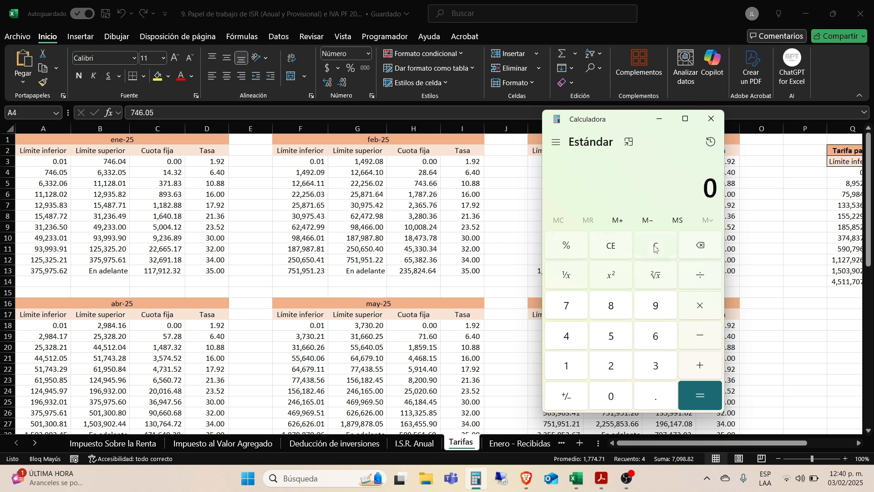
Step: Calculate January's ISR in Calculator as 4685 minus 746.05, multiplied by 6.40%, plus the 14.32 cuota fija
{"action": "type", "text": "4685"}
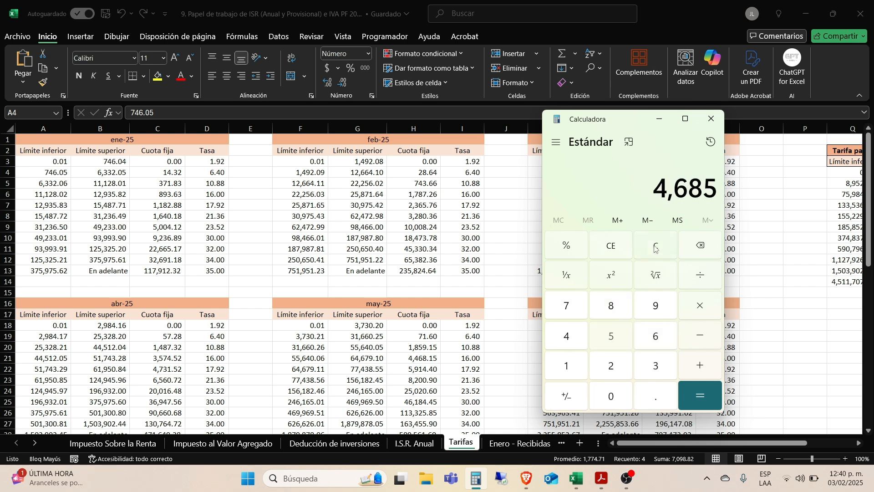
{"action": "key", "text": "minus"}
{"action": "type", "text": "746.05"}
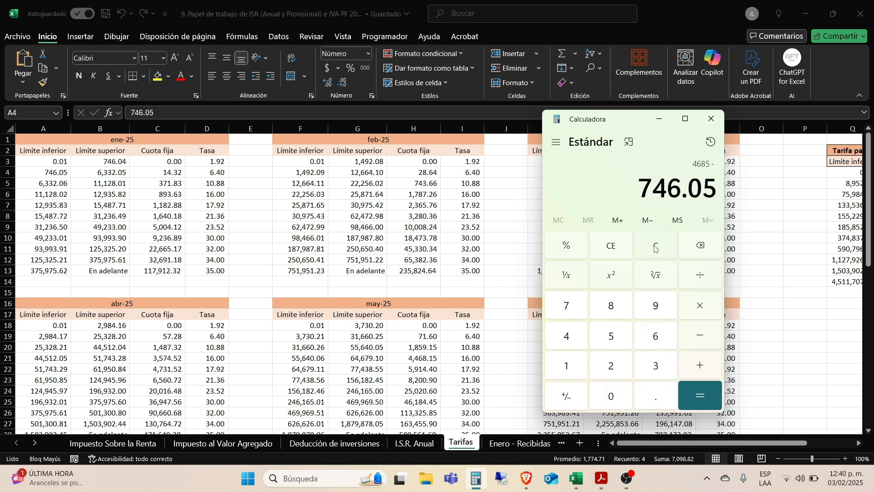
{"action": "key", "text": "Return"}
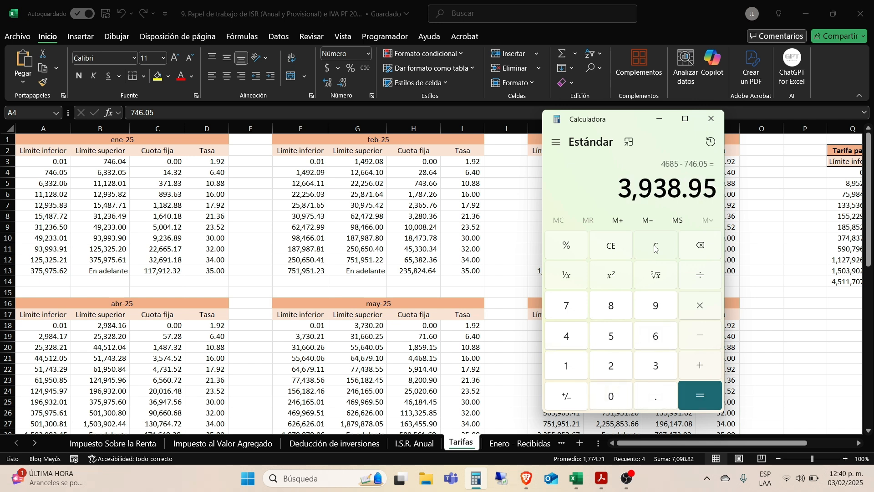
{"action": "key", "text": "asterisk"}
{"action": "type", "text": "6.40"}
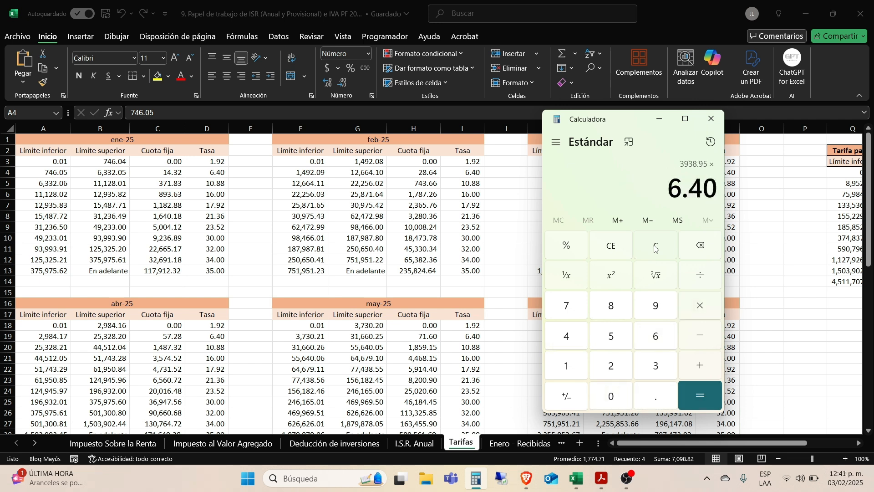
{"action": "key", "text": "percent"}
{"action": "key", "text": "Return"}
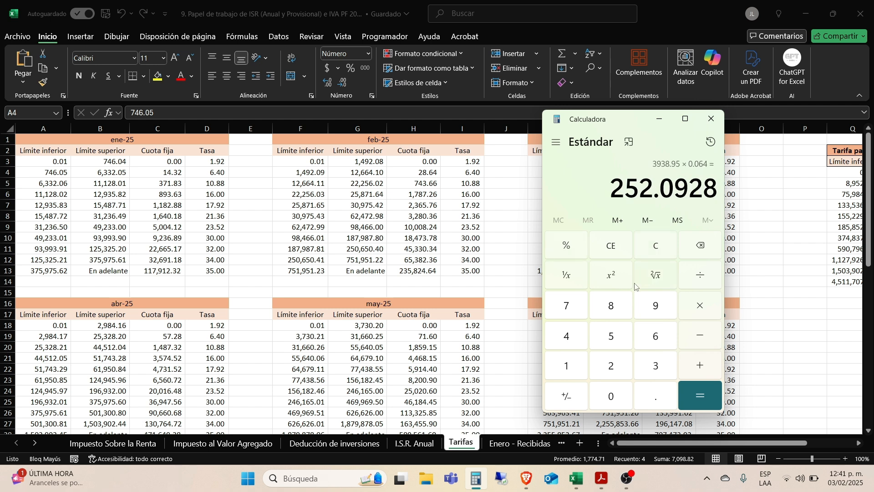
{"action": "left_click", "coordinate": [704, 365]}
{"action": "type", "text": "14.32"}
{"action": "key", "text": "Return"}
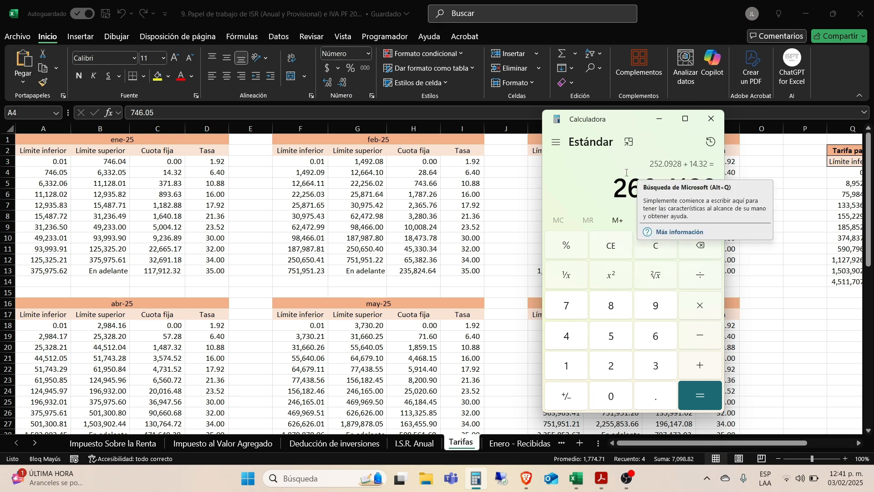
Step: Compare January's ISR causado in C50 of the Impuesto Sobre la Renta sheet with the declaration, and return to the sheet's deductions section
{"action": "left_click", "coordinate": [114, 443]}
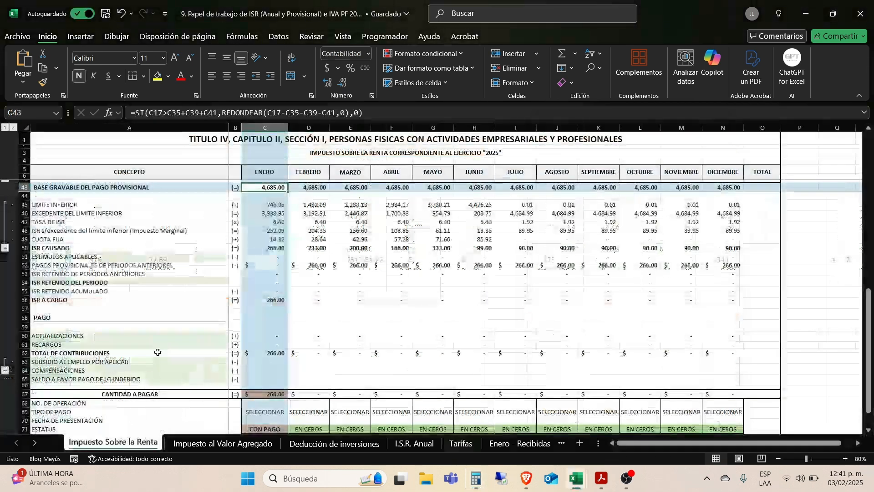
{"action": "left_click", "coordinate": [275, 248]}
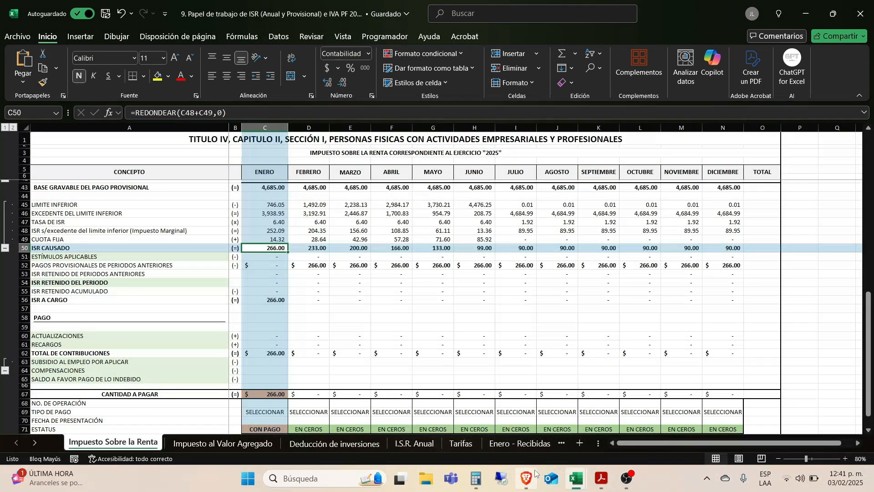
{"action": "mouse_move", "coordinate": [534, 474]}
{"action": "key", "text": "alt+Tab"}
{"action": "key", "text": "alt+Tab"}
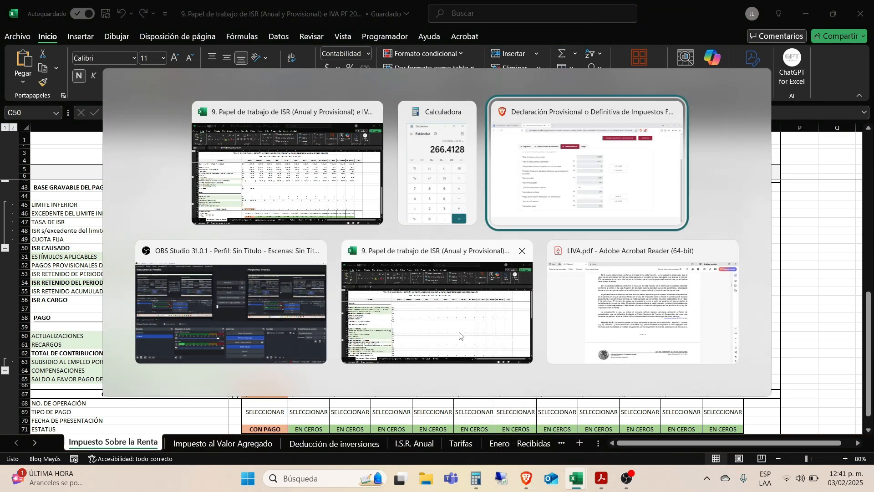
{"action": "key", "text": "alt+Tab"}
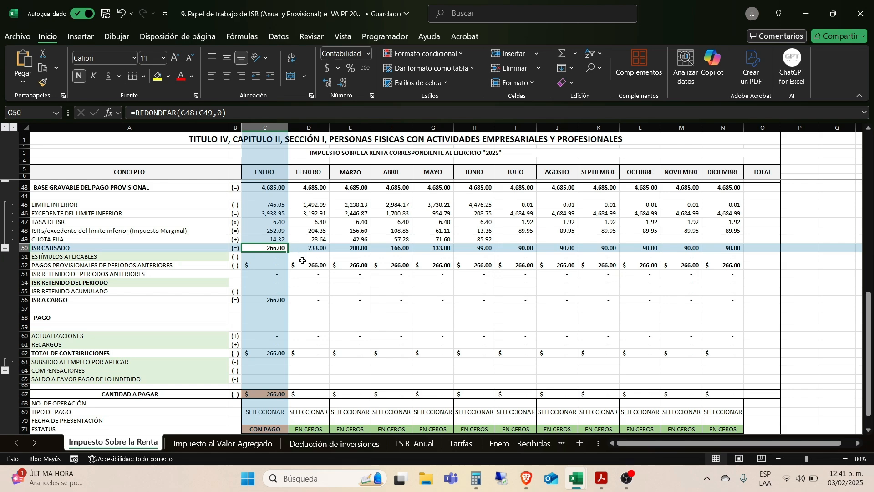
{"action": "scroll", "coordinate": [302, 260], "scroll_direction": "up", "scroll_amount": 5}
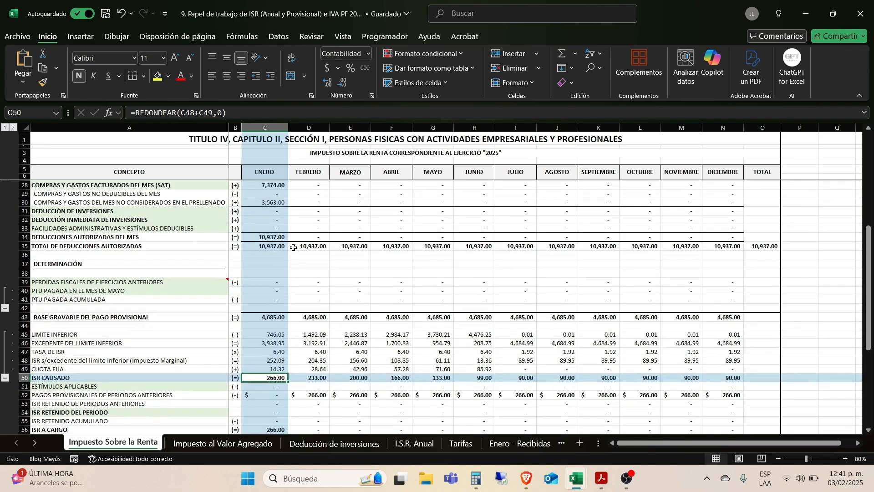
Step: Link January's Deducción de inversiones in C31 of the Impuesto Sobre la Renta sheet to the total in K17 of the Deducción de inversiones sheet
{"action": "scroll", "coordinate": [293, 247], "scroll_direction": "up", "scroll_amount": 4}
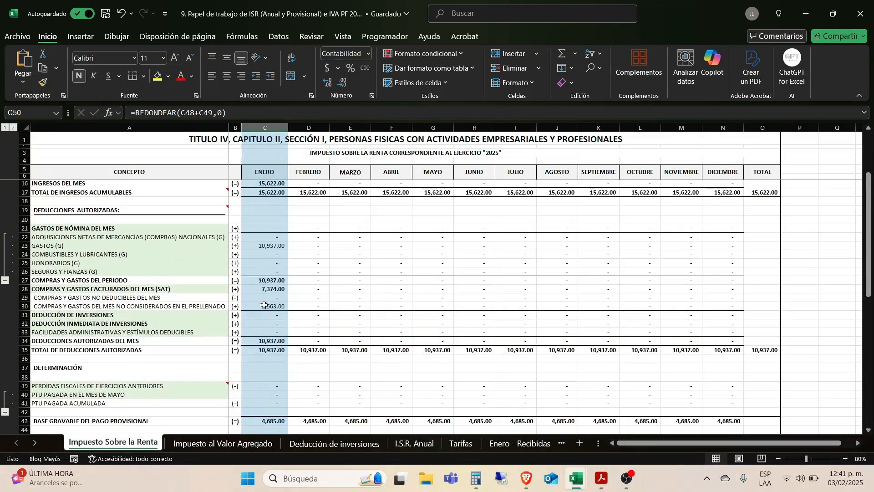
{"action": "left_click", "coordinate": [248, 323]}
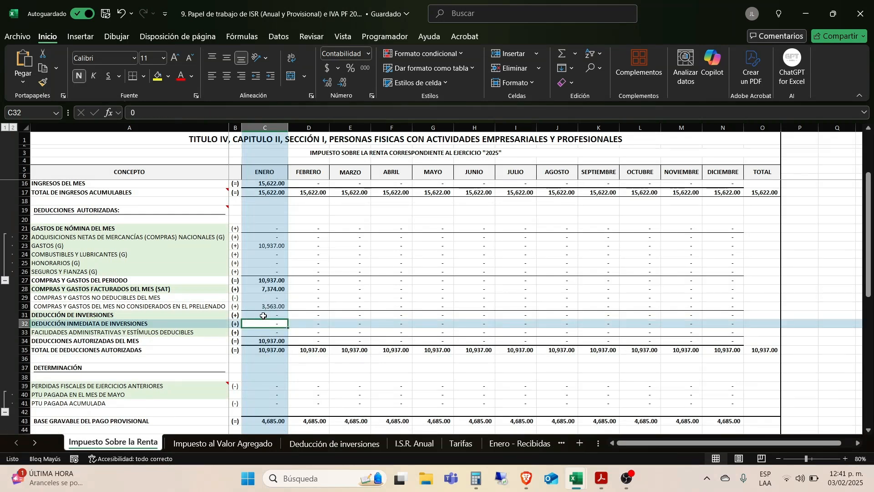
{"action": "left_click", "coordinate": [264, 316]}
{"action": "type", "text": "+"}
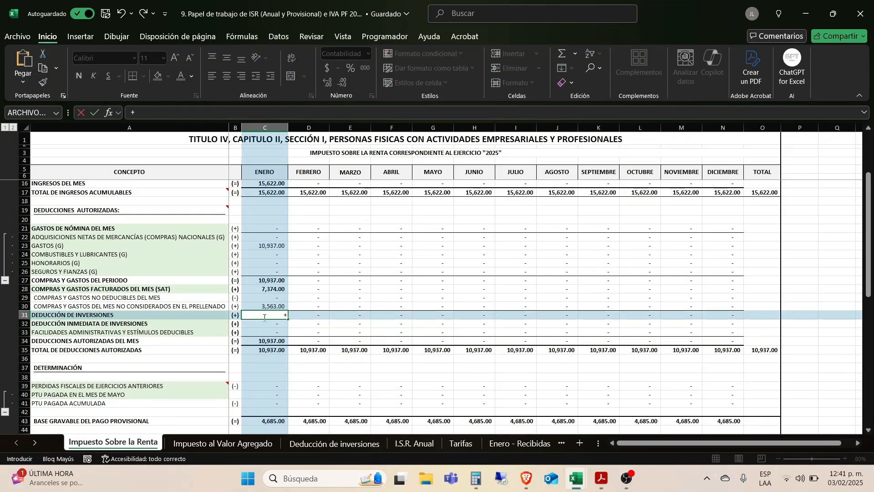
{"action": "left_click", "coordinate": [345, 444]}
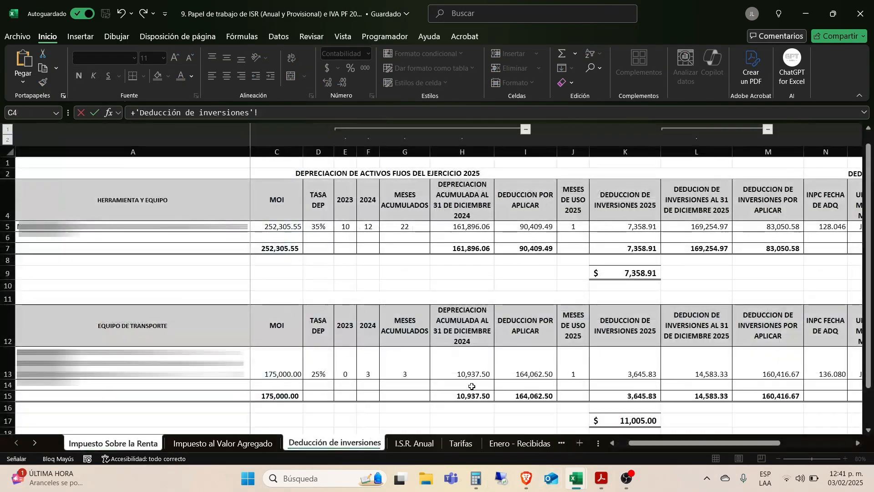
{"action": "left_click", "coordinate": [615, 419]}
{"action": "key", "text": "Return"}
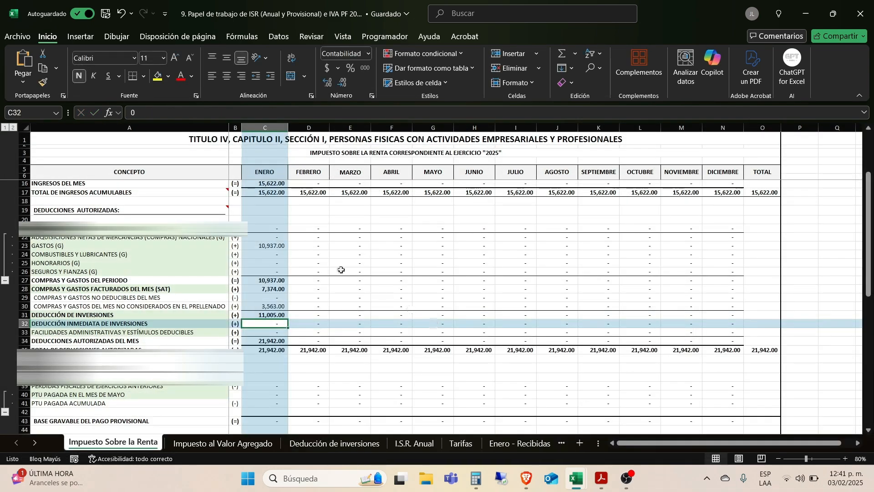
{"action": "scroll", "coordinate": [341, 270], "scroll_direction": "down", "scroll_amount": 1}
{"action": "scroll", "coordinate": [341, 270], "scroll_direction": "up", "scroll_amount": 1}
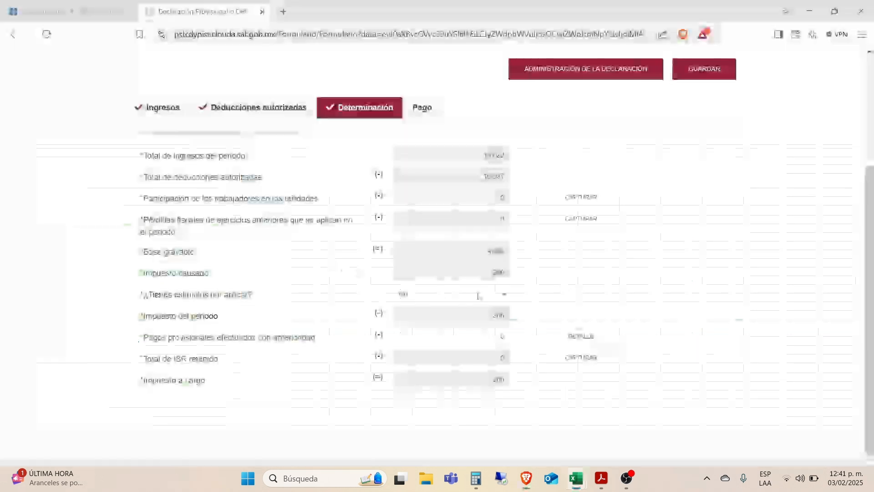
Step: Capture 11005 as the Deducción de inversiones del mes in the SAT declaration's authorized deductions, checking the amount against the Excel working paper
{"action": "left_click", "coordinate": [264, 107]}
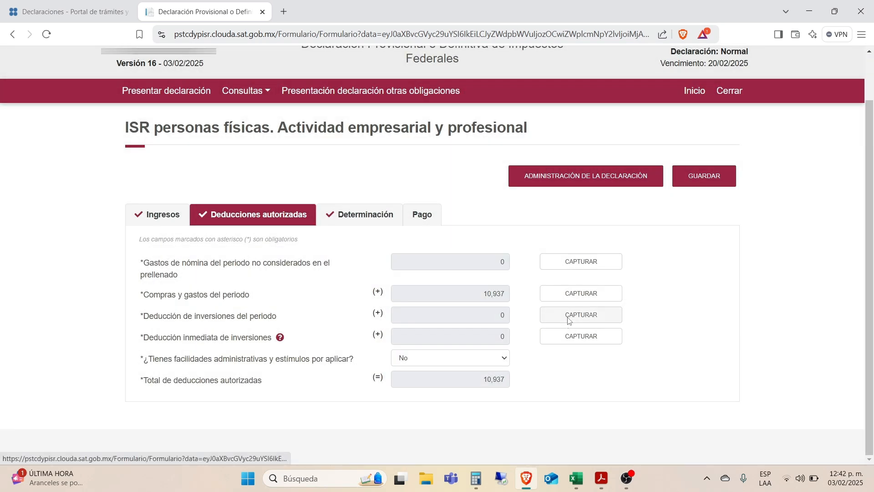
{"action": "left_click", "coordinate": [566, 316]}
{"action": "key", "text": "alt+Tab"}
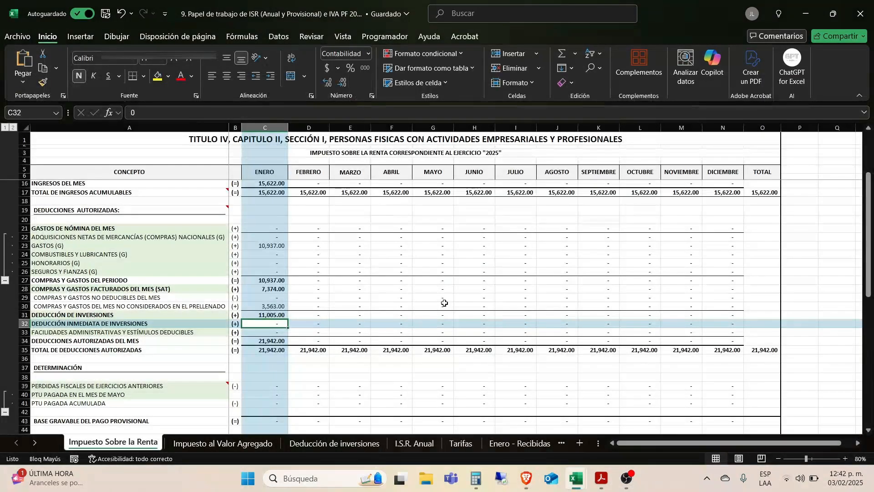
{"action": "key", "text": "alt+Tab"}
{"action": "type", "text": "11"}
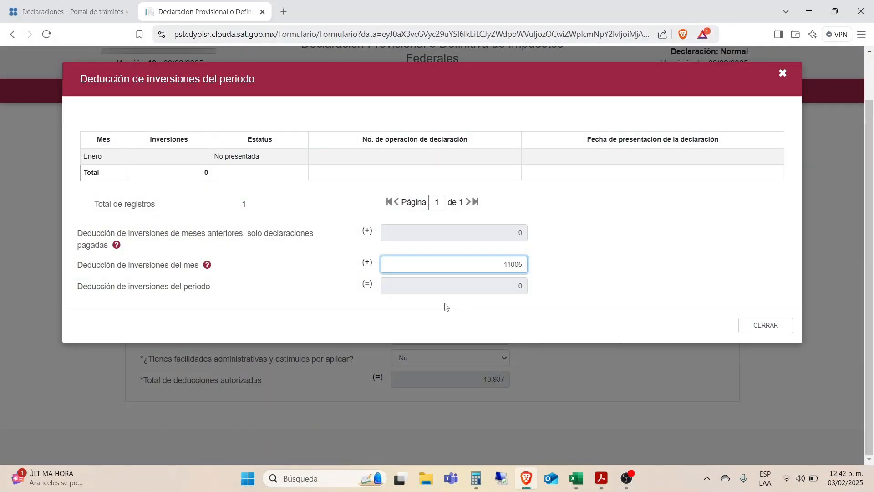
{"action": "left_click", "coordinate": [445, 306]}
{"action": "left_click", "coordinate": [765, 325]}
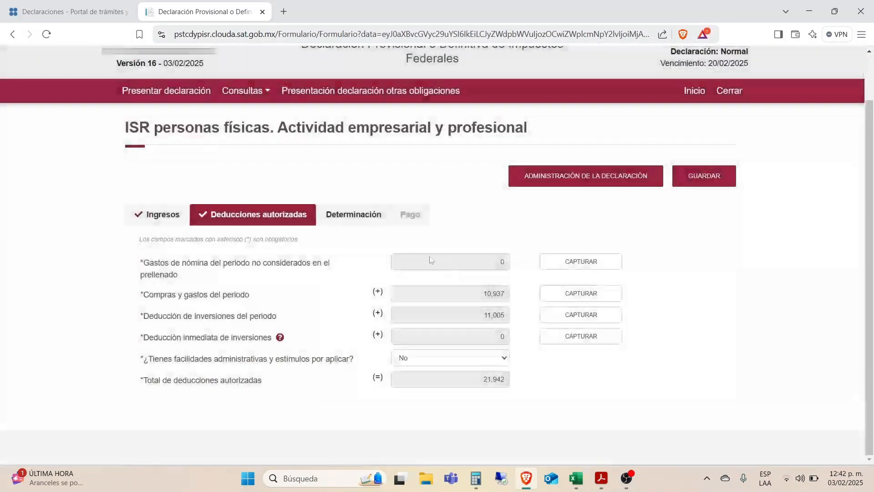
Step: Go through the ISR declaration's Determinación and Pago sections and return to the declaration administration page
{"action": "left_click", "coordinate": [368, 215]}
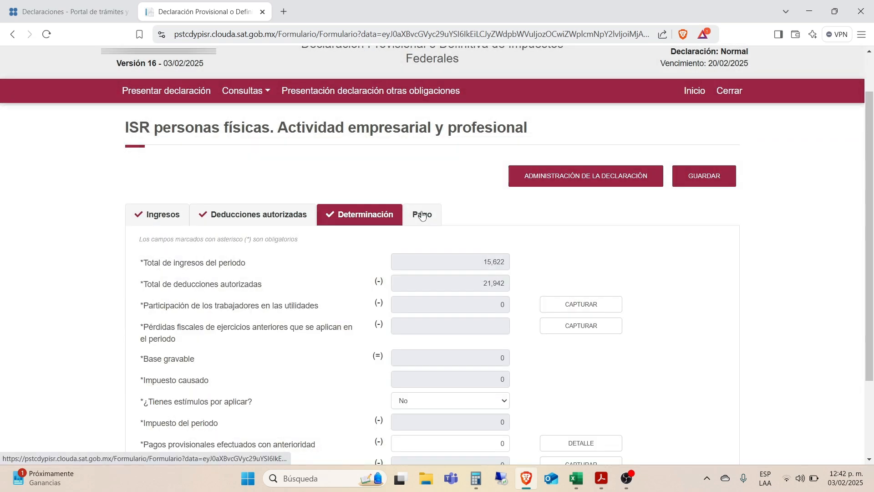
{"action": "left_click", "coordinate": [422, 214]}
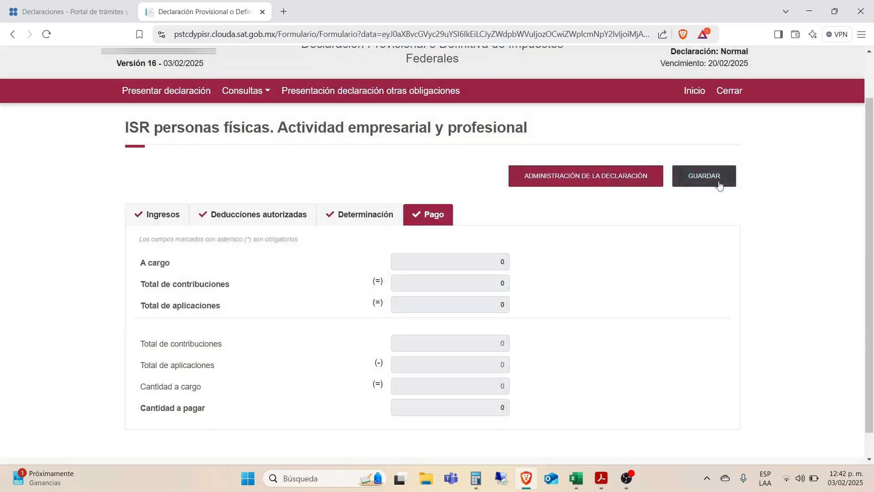
{"action": "left_click", "coordinate": [601, 177]}
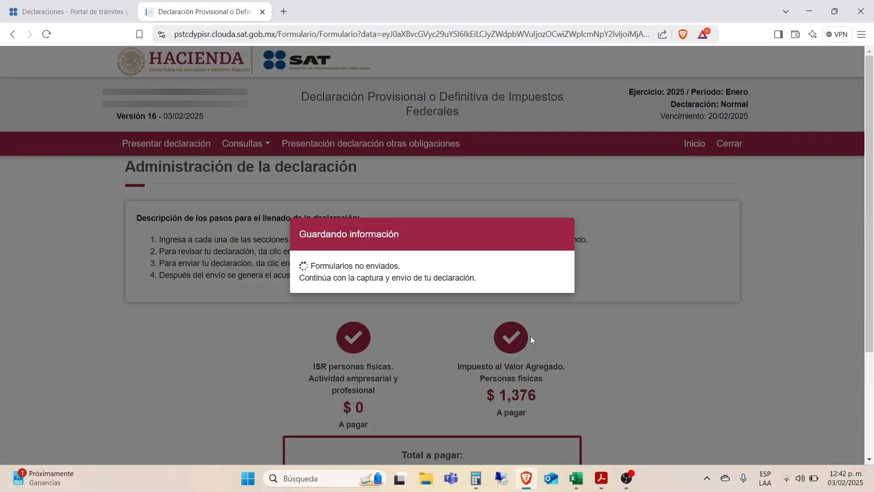
Step: Compare January's 16% activities in C8 of the Impuesto al Valor Agregado sheet with the declaration's IVA a cargo amount and its capture detail
{"action": "key", "text": "alt+Tab"}
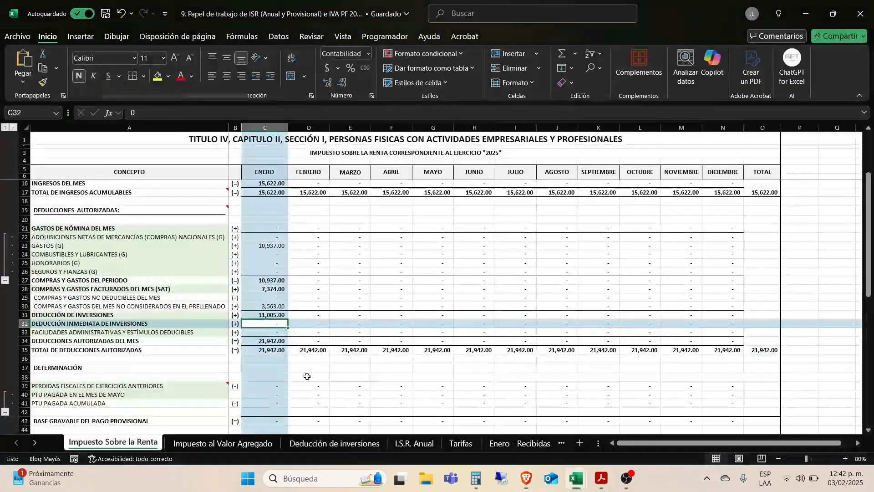
{"action": "left_click", "coordinate": [223, 443]}
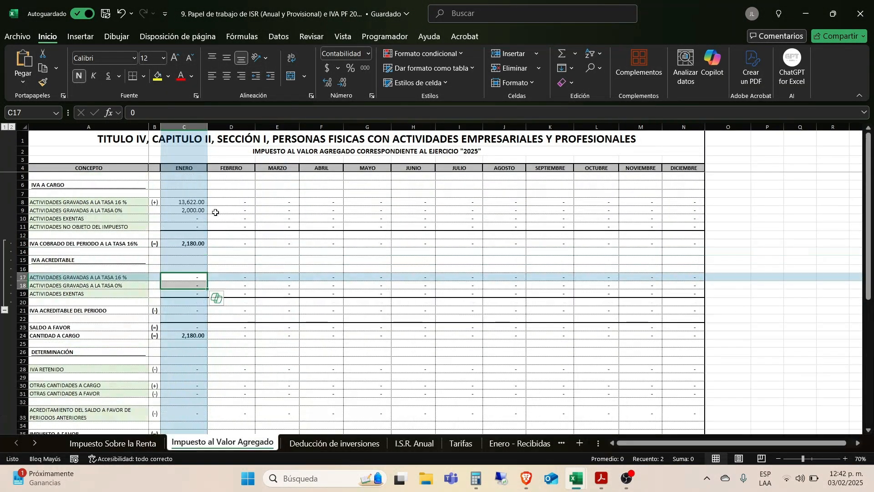
{"action": "left_click", "coordinate": [213, 192]}
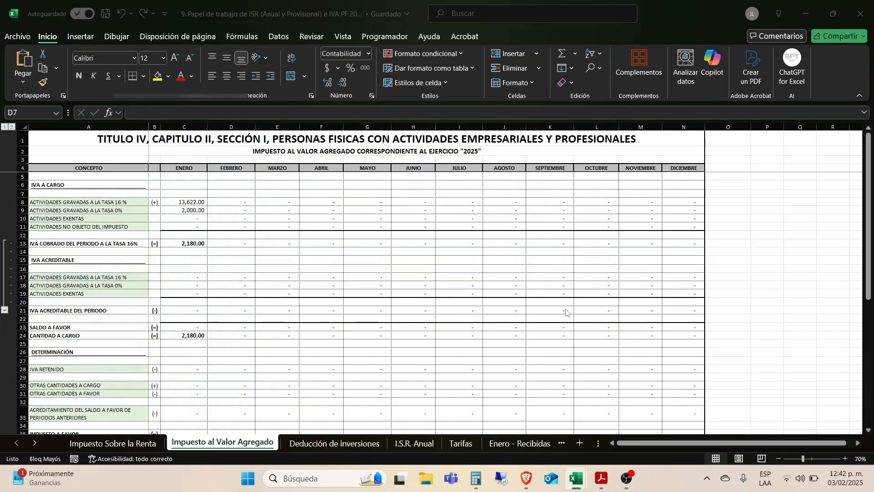
{"action": "key", "text": "alt+Tab"}
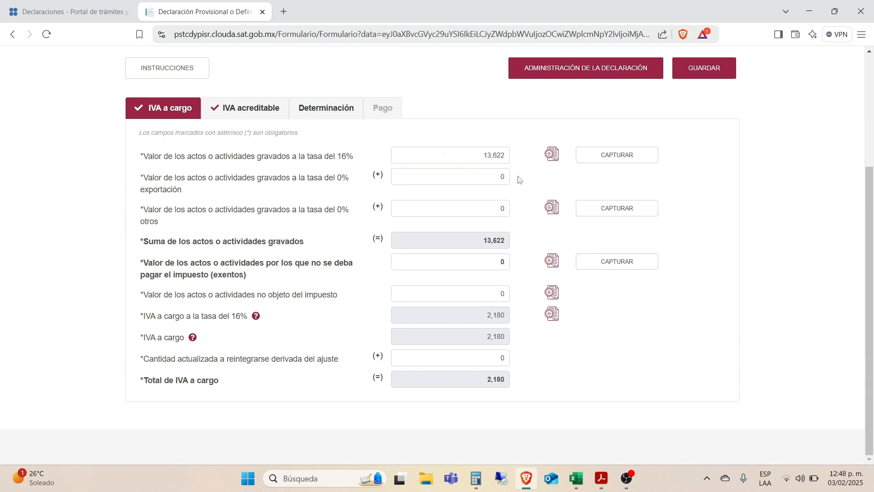
{"action": "left_click", "coordinate": [485, 158]}
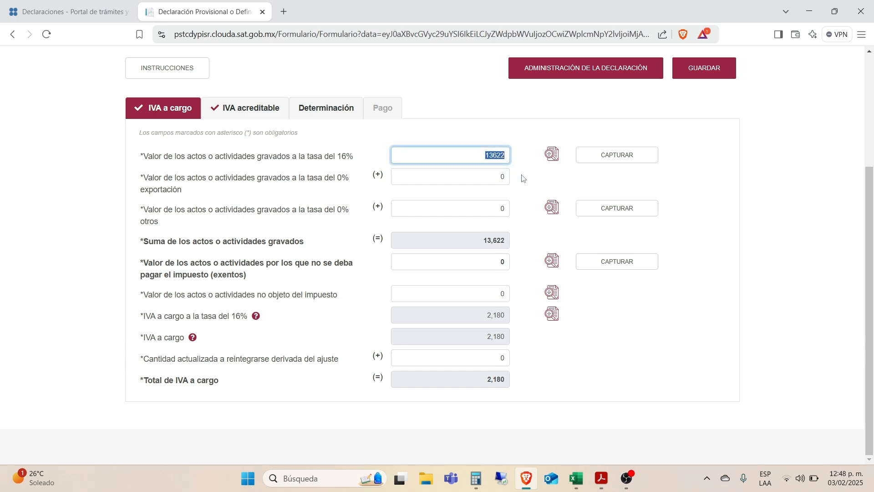
{"action": "key", "text": "alt+Tab"}
{"action": "left_click", "coordinate": [201, 202]}
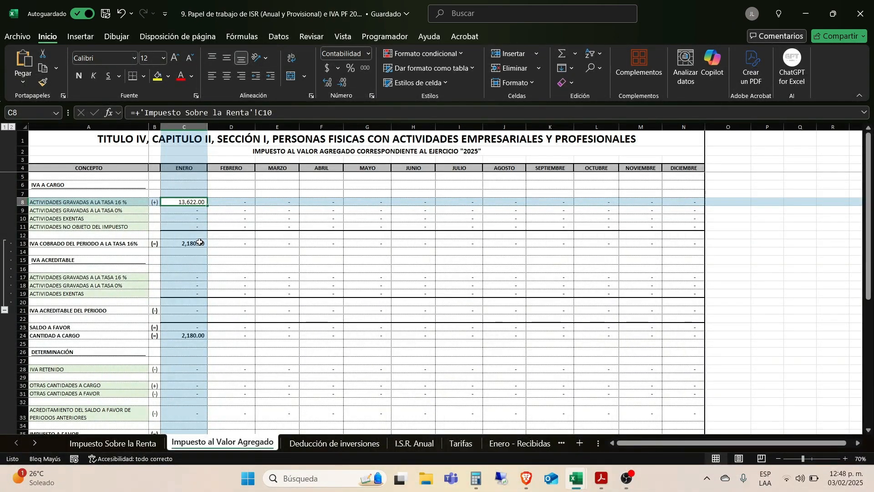
{"action": "key", "text": "alt+Tab"}
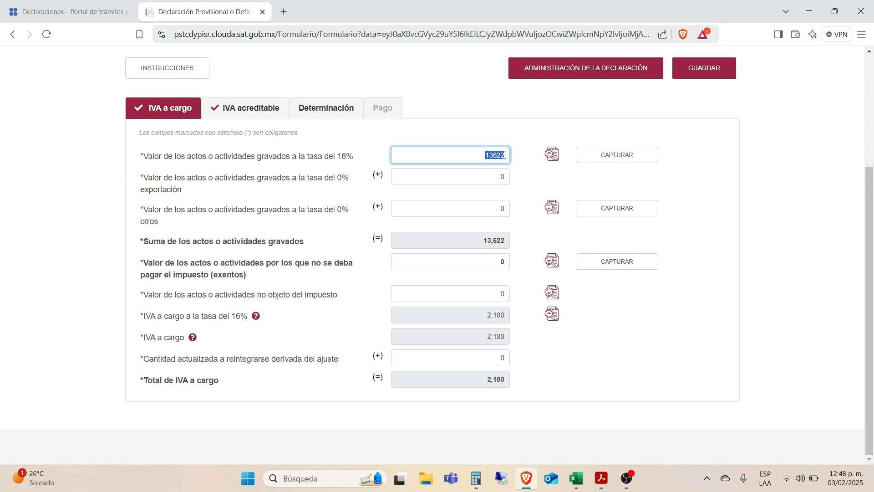
{"action": "left_click", "coordinate": [613, 155]}
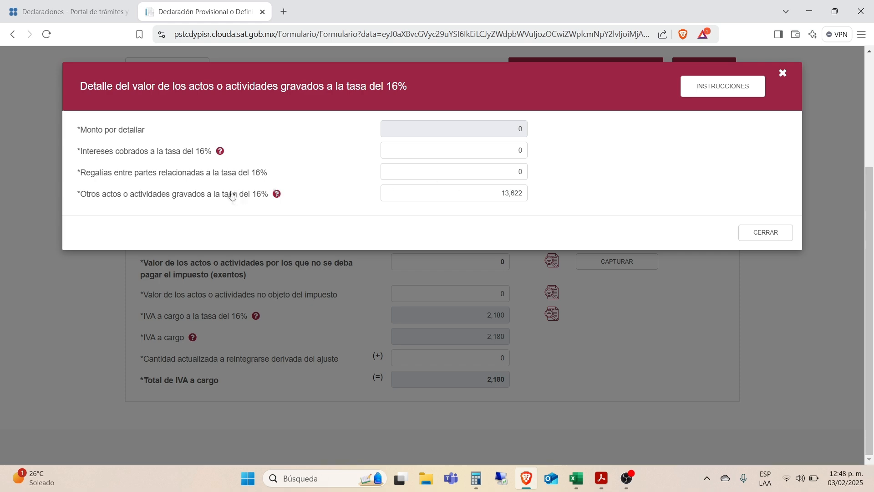
{"action": "left_click", "coordinate": [765, 234]}
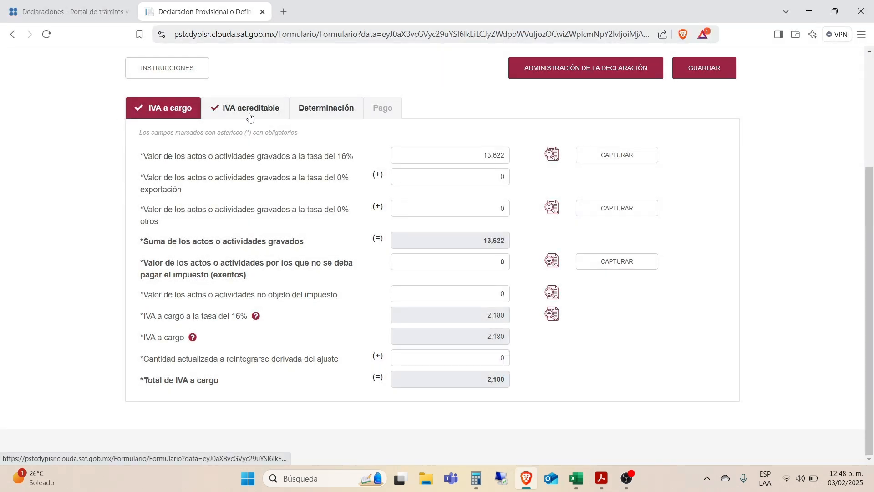
Step: Review the paid acts at 16% and 0% and the creditable tax in the declaration's IVA acreditable section
{"action": "left_click", "coordinate": [250, 115]}
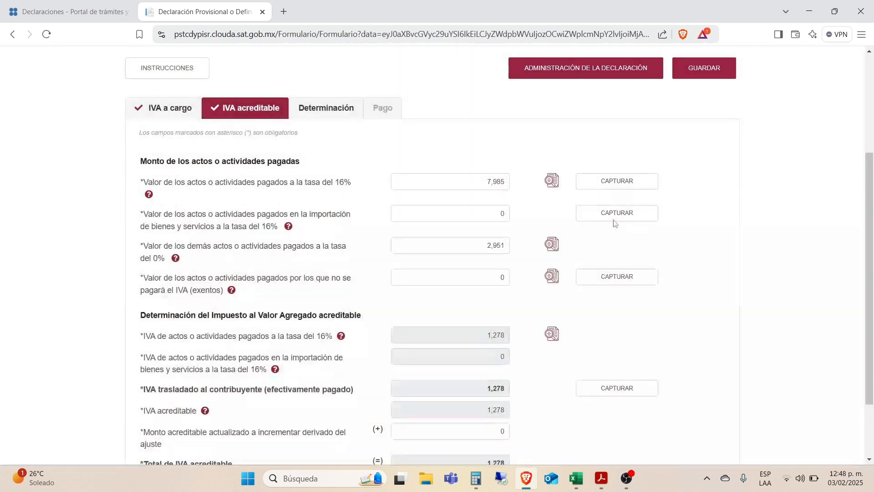
{"action": "left_click", "coordinate": [507, 182]}
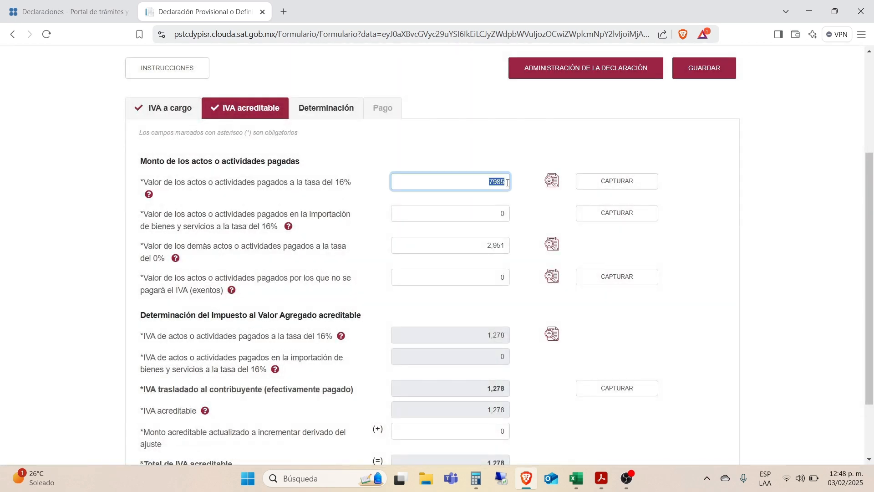
{"action": "scroll", "coordinate": [525, 227], "scroll_direction": "down", "scroll_amount": 3}
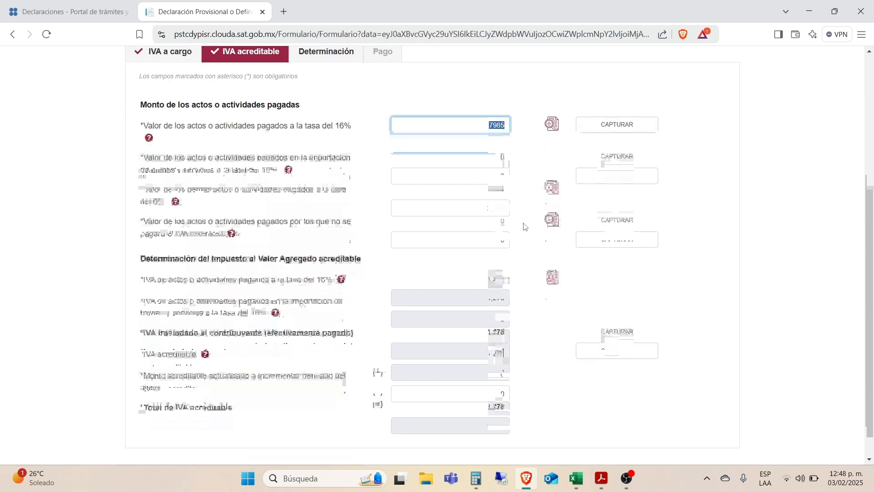
{"action": "scroll", "coordinate": [525, 226], "scroll_direction": "up", "scroll_amount": 3}
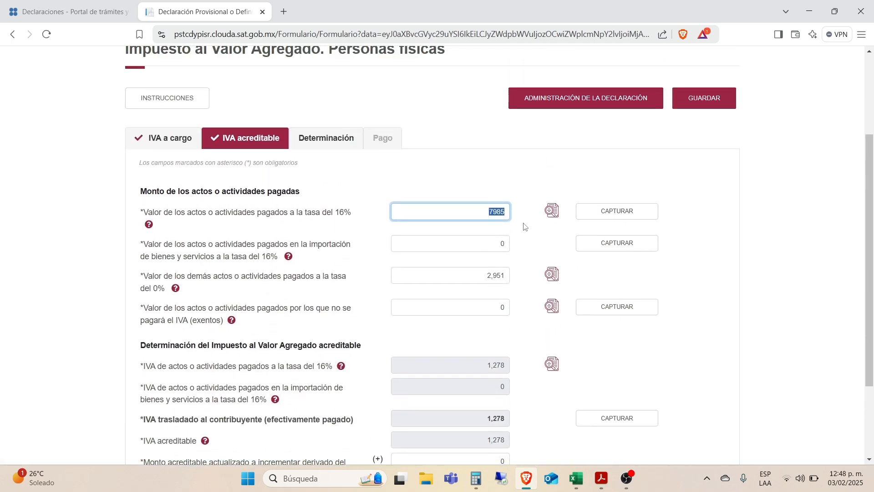
{"action": "scroll", "coordinate": [525, 226], "scroll_direction": "down", "scroll_amount": 2}
{"action": "key", "text": "alt+Tab"}
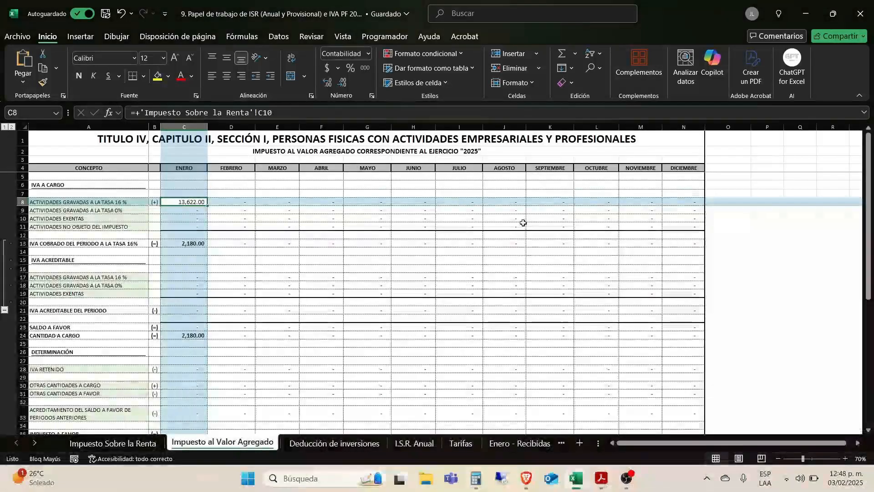
{"action": "key", "text": "alt+Tab"}
{"action": "scroll", "coordinate": [535, 278], "scroll_direction": "down", "scroll_amount": 2}
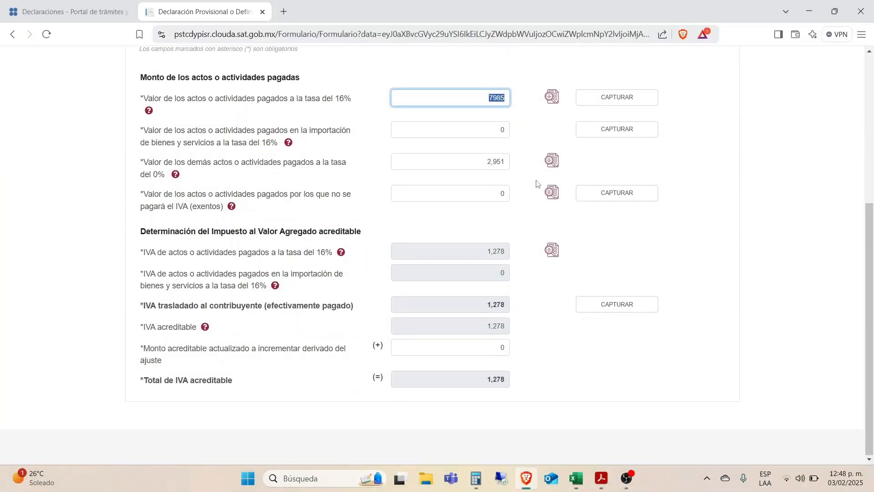
Step: Check the prefilled detail of acts paid at the 16% rate against the payment forms in the Enero - Recibidas sheet
{"action": "left_click", "coordinate": [551, 97]}
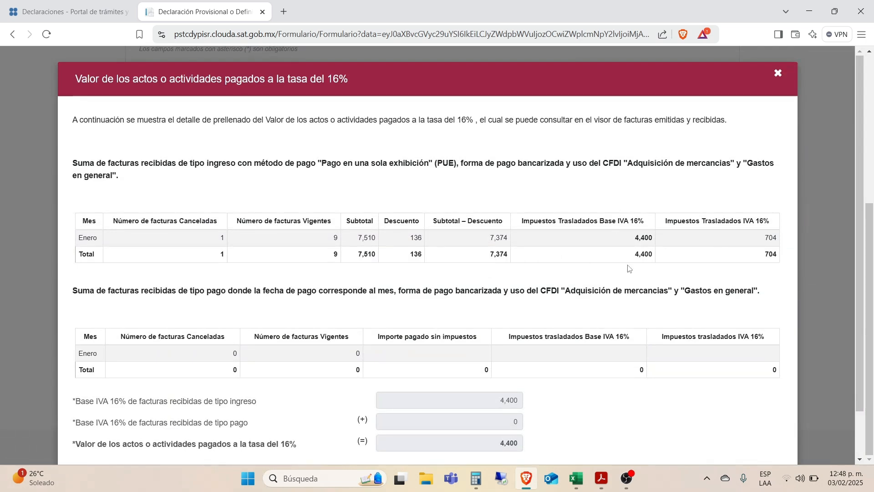
{"action": "key", "text": "alt+Tab"}
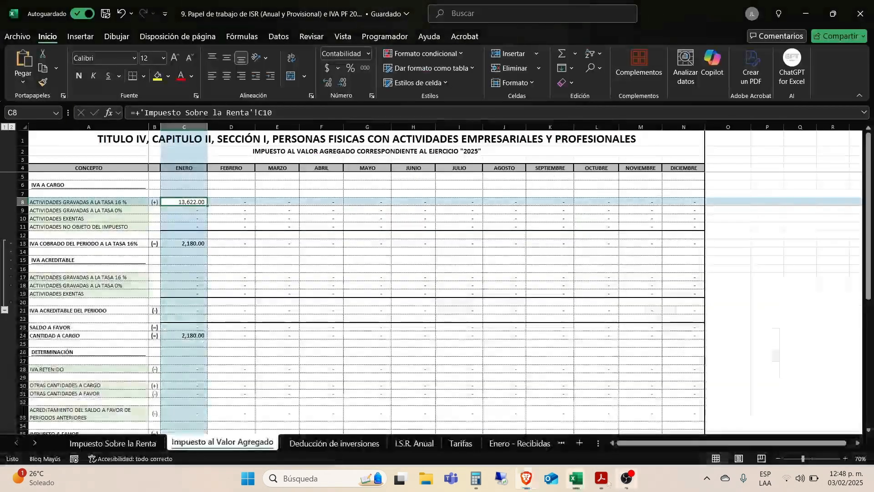
{"action": "left_click", "coordinate": [519, 444]}
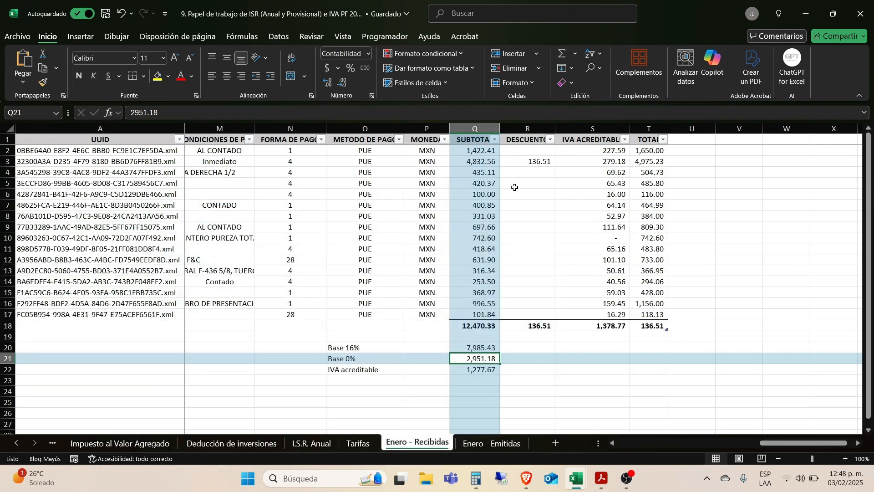
{"action": "left_click", "coordinate": [307, 159]}
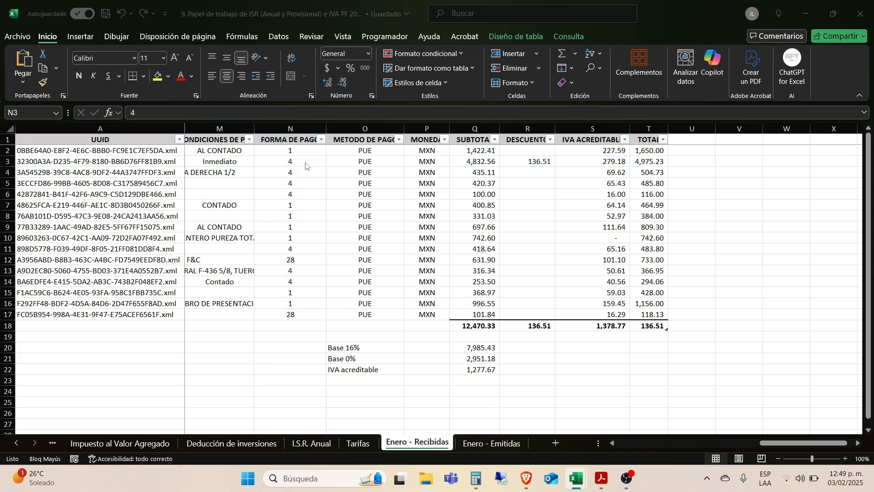
{"action": "key", "text": "alt+Tab"}
{"action": "scroll", "coordinate": [657, 292], "scroll_direction": "down", "scroll_amount": 1}
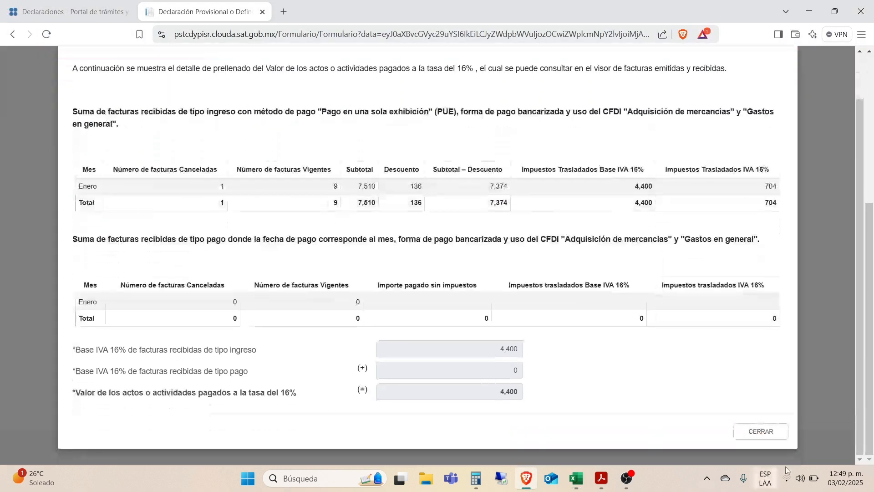
{"action": "left_click", "coordinate": [769, 431]}
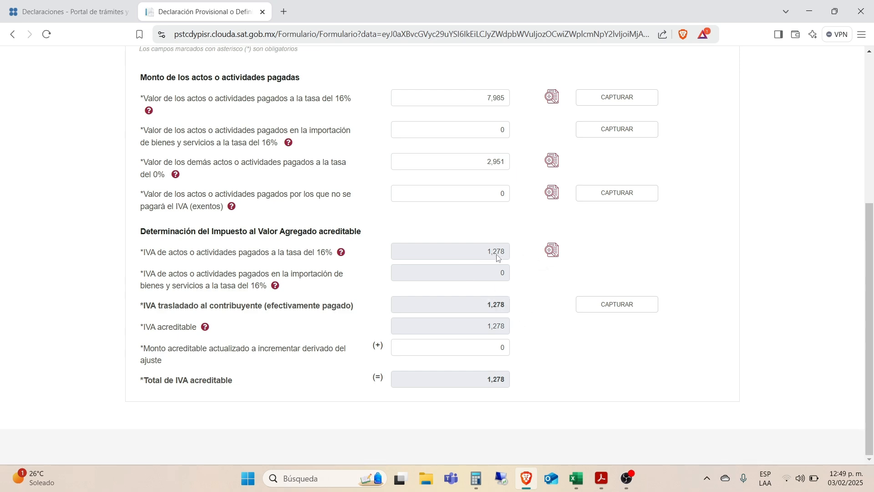
Step: Compare the IVA acreditable in Q22 of the Enero - Recibidas sheet with the declaration's creditable tax
{"action": "key", "text": "alt+Tab"}
{"action": "left_click", "coordinate": [488, 370]}
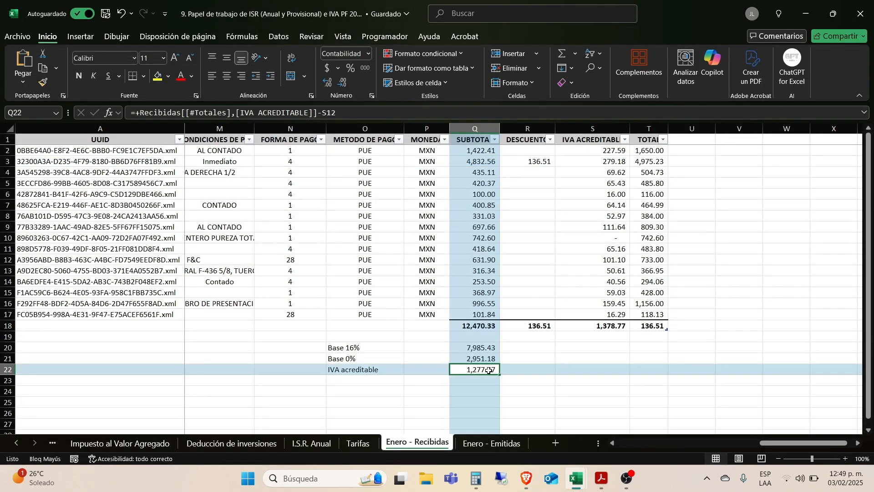
Step: Switch to the SAT declaration and inspect the prefilled detail of IVA on acts paid at the 16% rate
{"action": "key", "text": "alt+Tab"}
{"action": "left_click", "coordinate": [551, 251]}
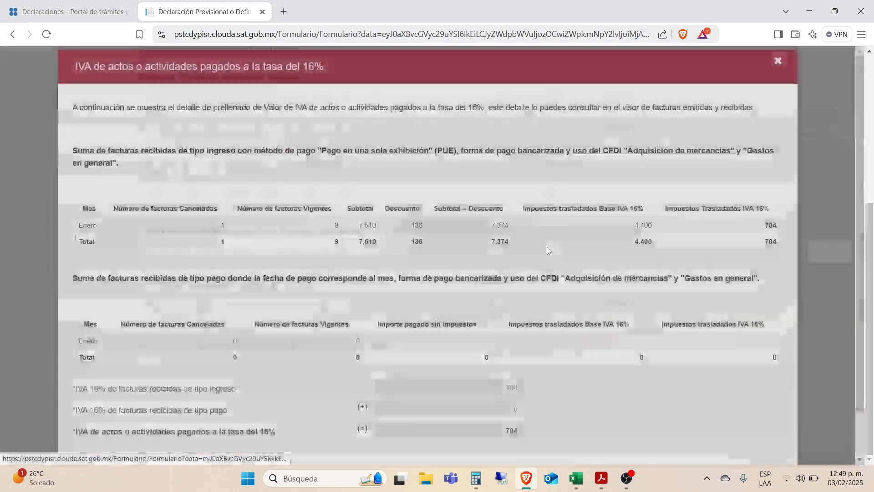
{"action": "left_click_drag", "start_coordinate": [773, 237], "coordinate": [770, 238]}
Step: In the Enero - Recibidas workbook sheet, select the IVA acreditable of invoices with payment forms 4 and 28 (S3:S6, S11:S14, S17) to see their sum
{"action": "key", "text": "alt+Tab"}
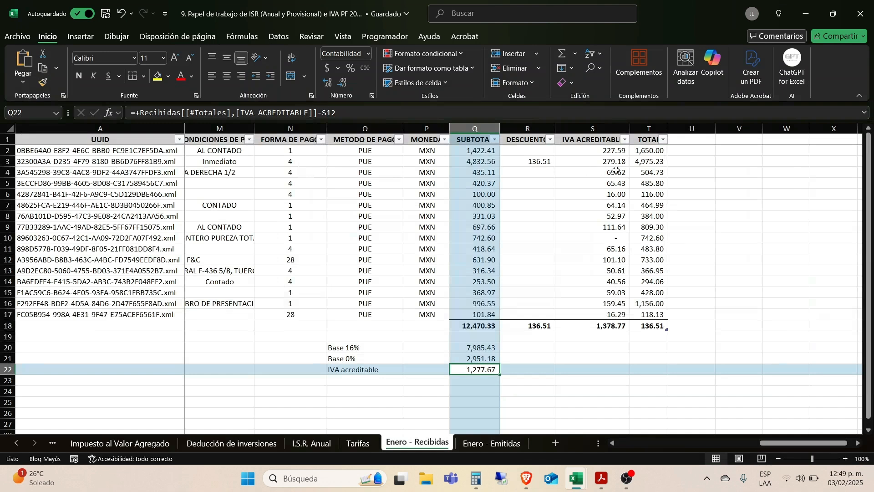
{"action": "left_click", "coordinate": [599, 163]}
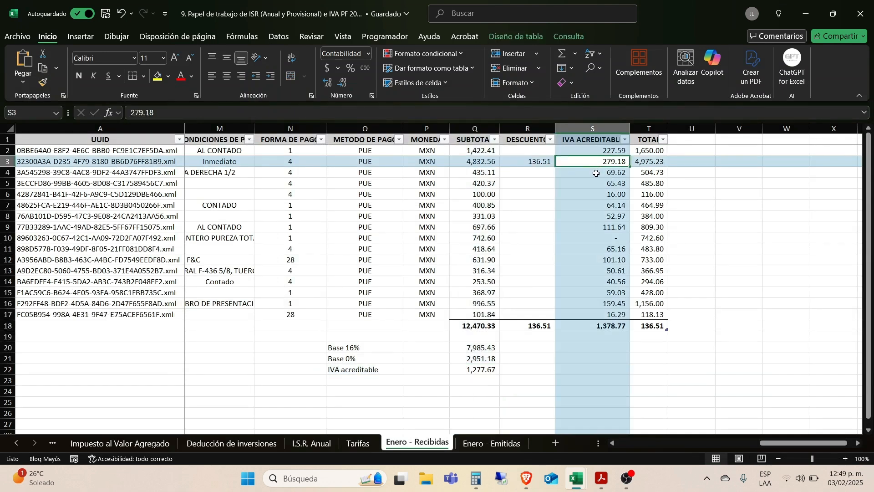
{"action": "left_click", "coordinate": [596, 173], "text": "ctrl"}
{"action": "left_click", "coordinate": [610, 183], "text": "ctrl"}
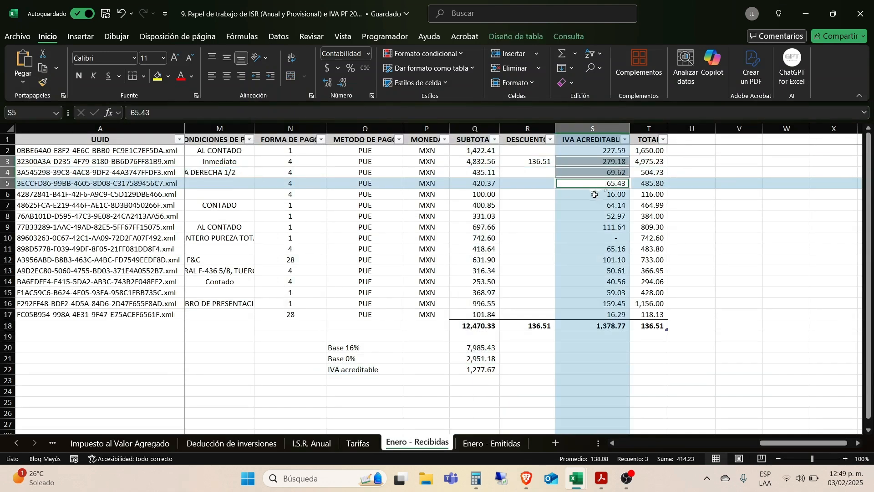
{"action": "left_click", "coordinate": [595, 195], "text": "ctrl"}
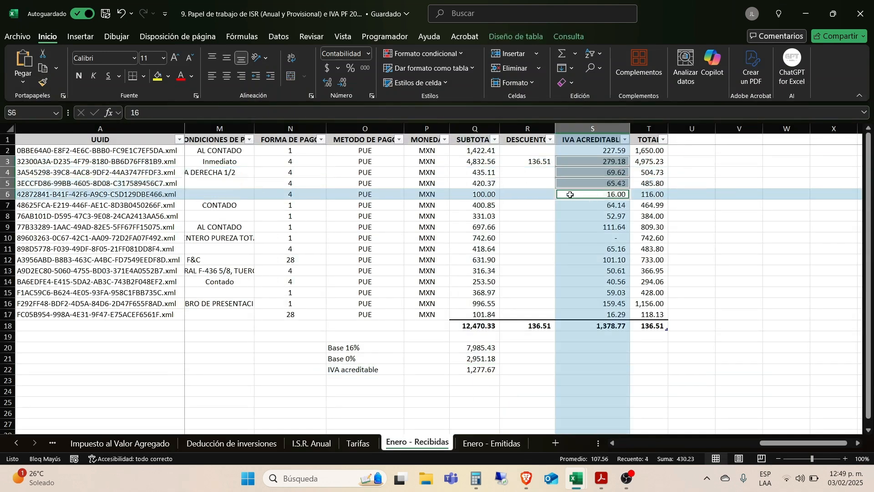
{"action": "left_click", "coordinate": [585, 266], "text": "ctrl"}
{"action": "left_click", "coordinate": [584, 251], "text": "ctrl"}
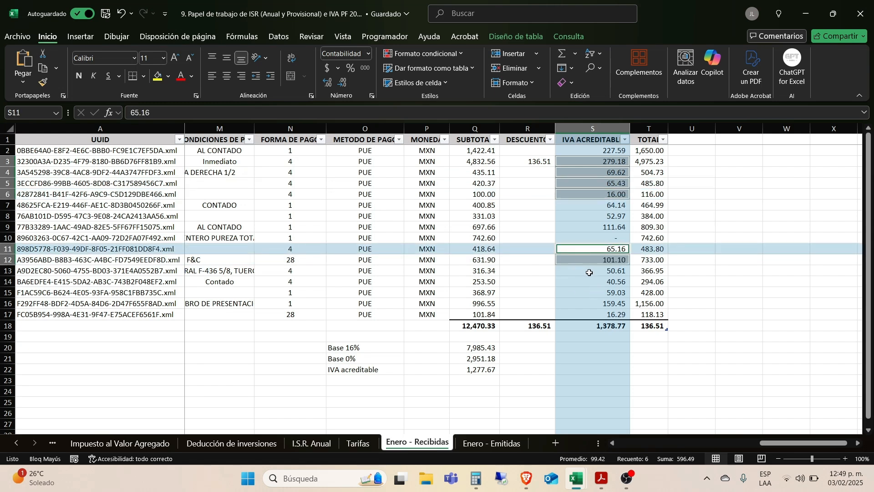
{"action": "left_click", "coordinate": [590, 274], "text": "ctrl"}
{"action": "left_click", "coordinate": [590, 280], "text": "ctrl"}
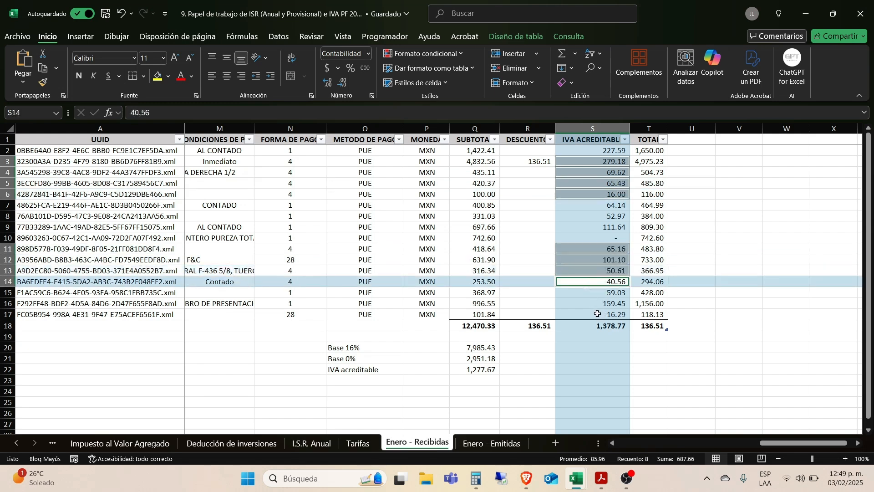
{"action": "left_click", "coordinate": [600, 315], "text": "ctrl"}
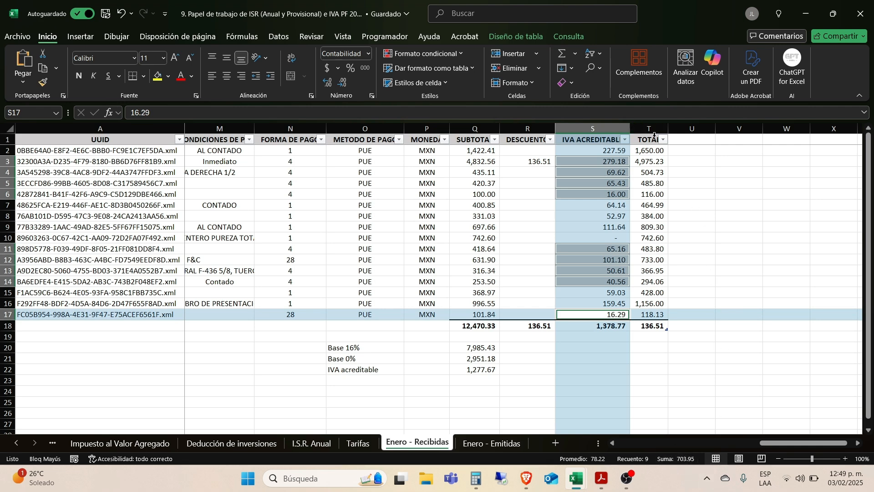
Step: Compare the selected cells' sum with the declaration's 16% IVA detail, then close the detail
{"action": "key", "text": "alt+Tab"}
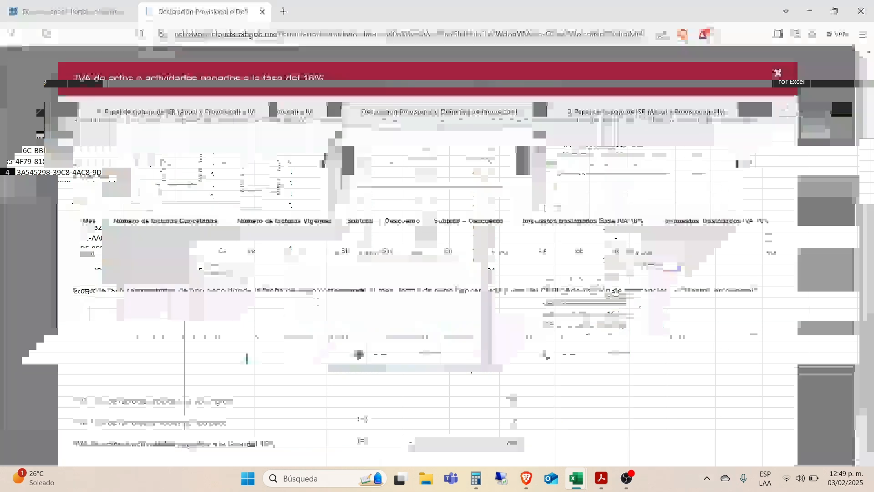
{"action": "scroll", "coordinate": [744, 413], "scroll_direction": "down", "scroll_amount": 1}
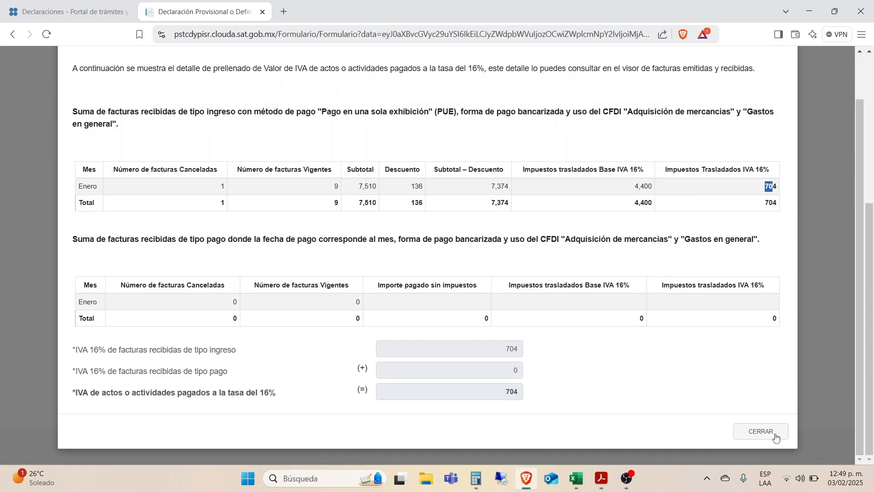
{"action": "left_click", "coordinate": [760, 431]}
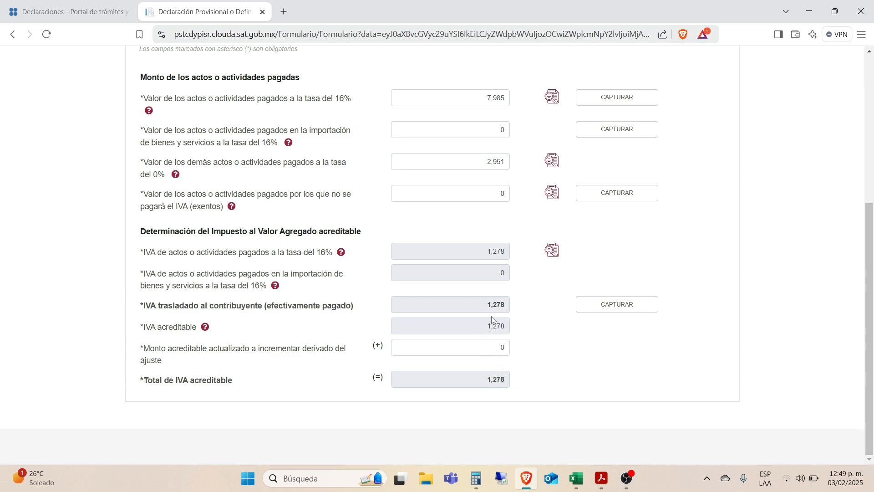
{"action": "scroll", "coordinate": [466, 296], "scroll_direction": "up", "scroll_amount": 3}
Step: In the workbook's Impuesto al Valor Agregado sheet, link January's creditable activities at 16% (C17) to 'Enero - Recibidas'!Q20
{"action": "key", "text": "alt+Tab"}
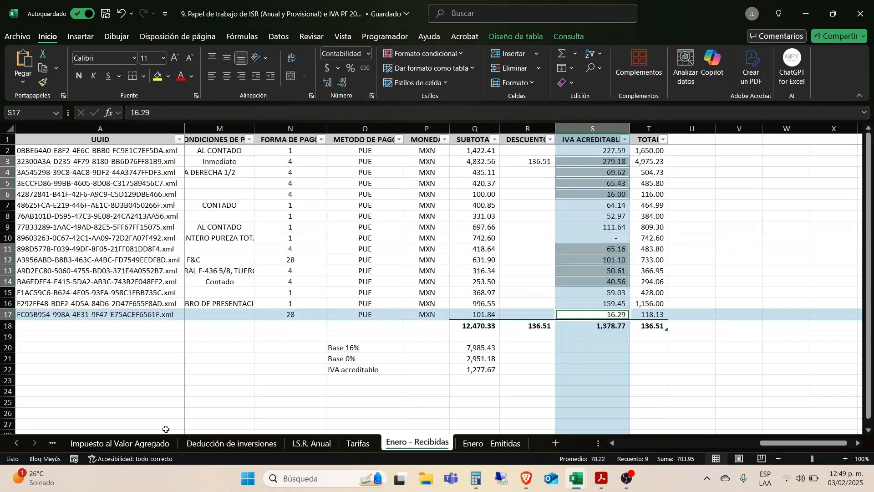
{"action": "left_click", "coordinate": [128, 442]}
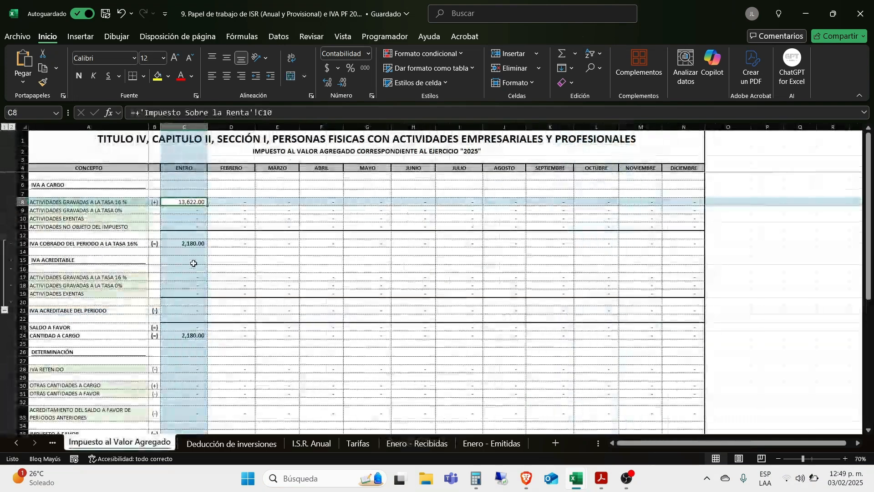
{"action": "left_click", "coordinate": [195, 268]}
{"action": "left_click", "coordinate": [850, 419]}
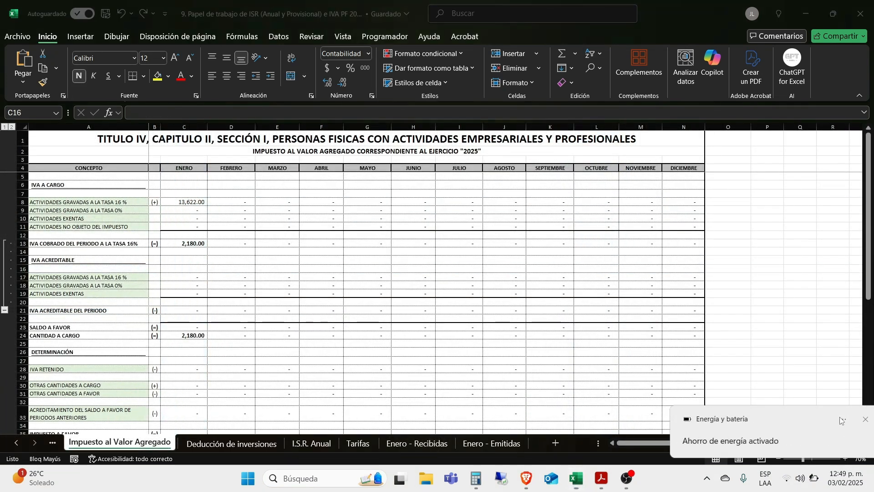
{"action": "left_click", "coordinate": [215, 333]}
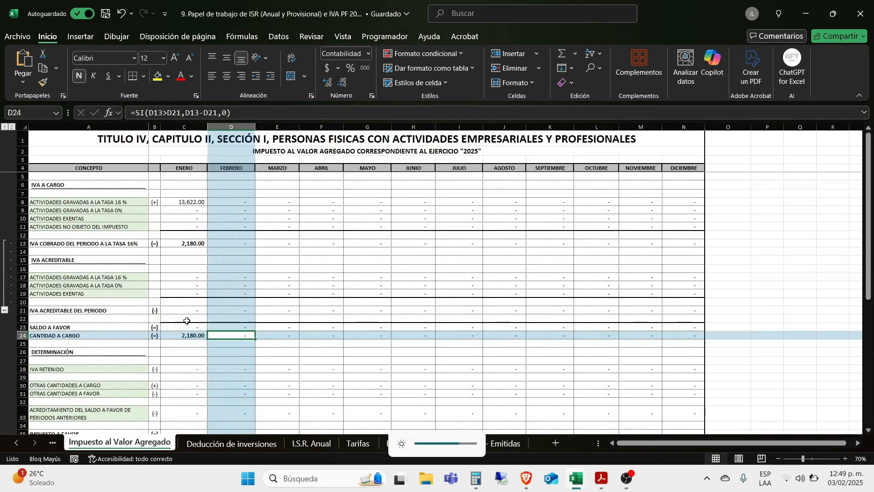
{"action": "left_click", "coordinate": [184, 282]}
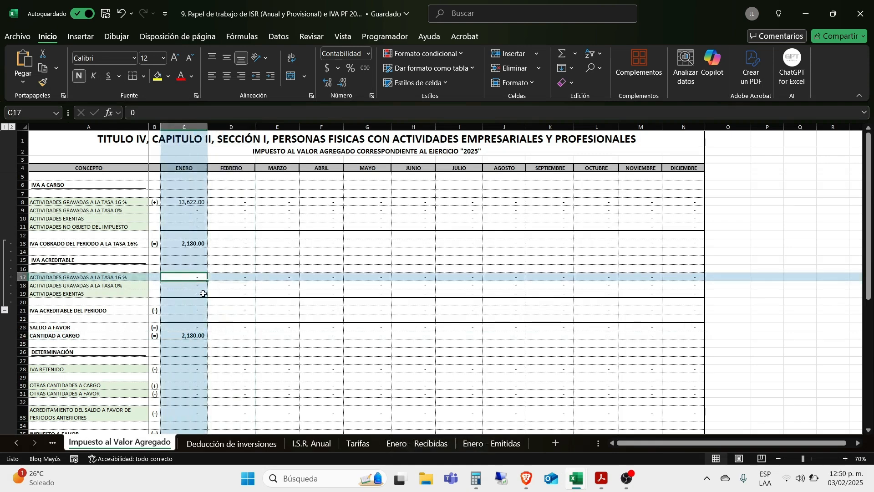
{"action": "type", "text": "+"}
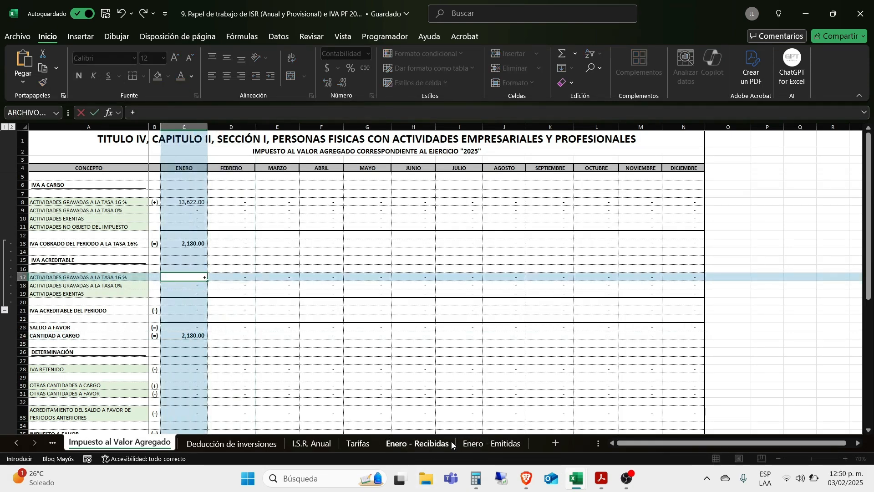
{"action": "left_click", "coordinate": [417, 443]}
{"action": "left_click", "coordinate": [486, 348]}
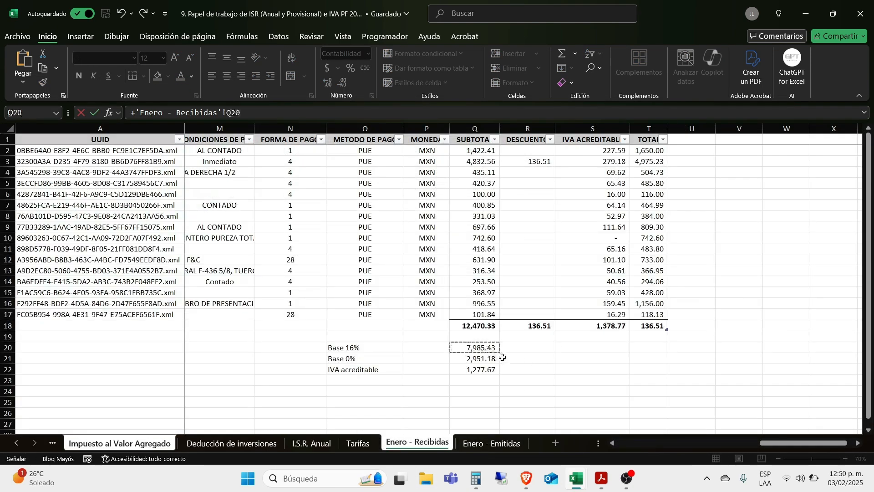
{"action": "key", "text": "Return"}
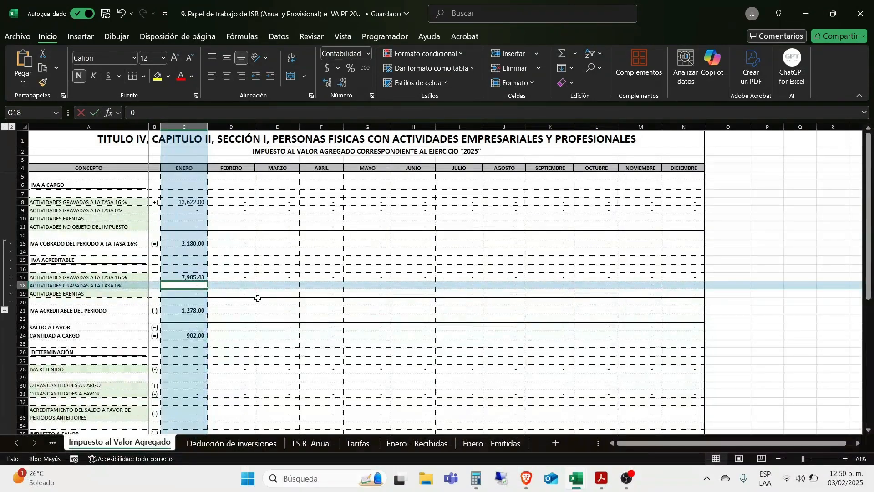
Step: Link January's creditable activities at 0% (C18) to the Base 0% amount in Q21 of Enero - Recibidas
{"action": "type", "text": "+"}
{"action": "left_click", "coordinate": [417, 443]}
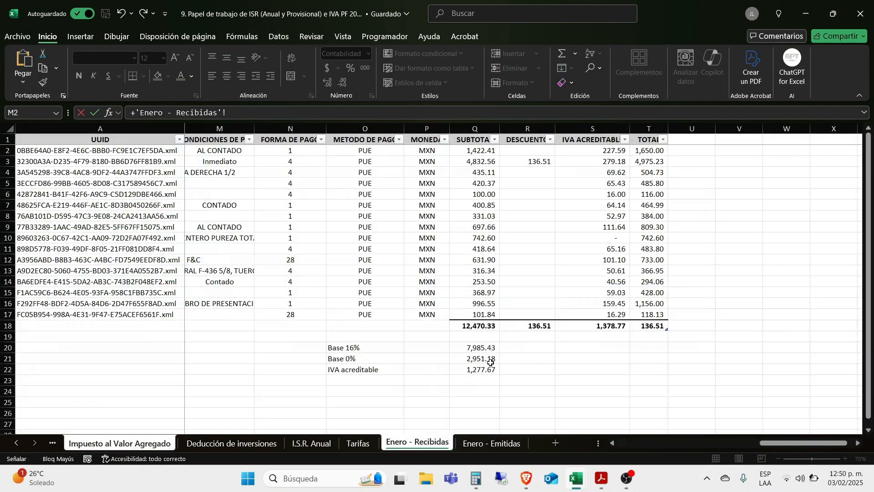
{"action": "left_click", "coordinate": [484, 359]}
{"action": "key", "text": "Return"}
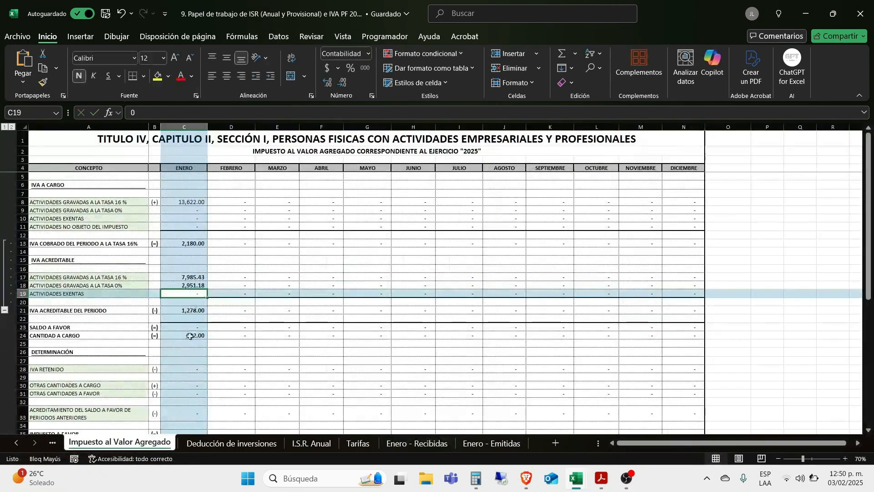
Step: Review January's creditable IVA in C21 and amount payable in C24, and compare them with the declaration's Determinación section
{"action": "left_click", "coordinate": [189, 311]}
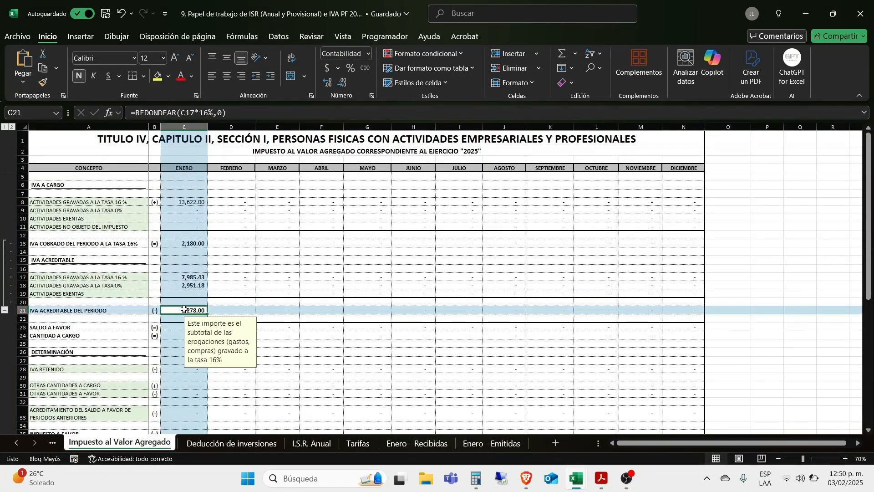
{"action": "left_click", "coordinate": [204, 275]}
{"action": "left_click", "coordinate": [205, 336]}
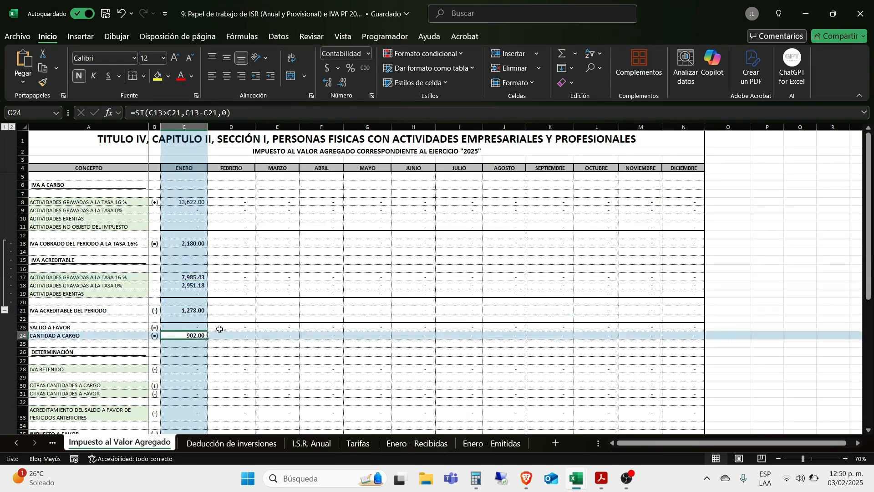
{"action": "key", "text": "alt+Tab"}
{"action": "left_click", "coordinate": [344, 138]}
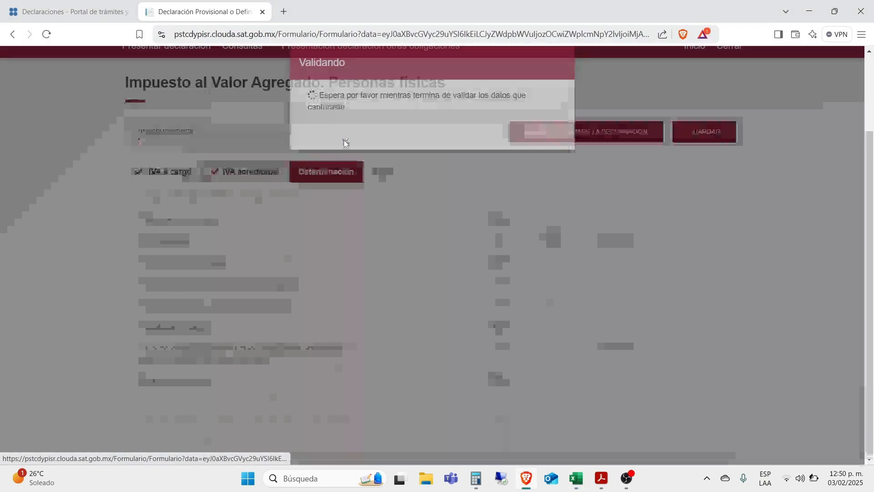
{"action": "key", "text": "alt+Tab"}
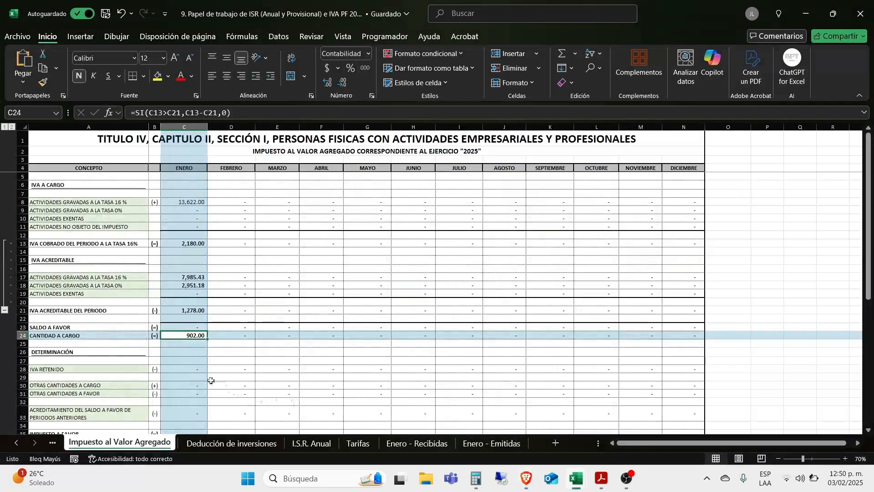
{"action": "key", "text": "alt+Tab"}
Step: Set the IVA retenido to 0 in the declaration's Determinación section
{"action": "double_click", "coordinate": [503, 240]}
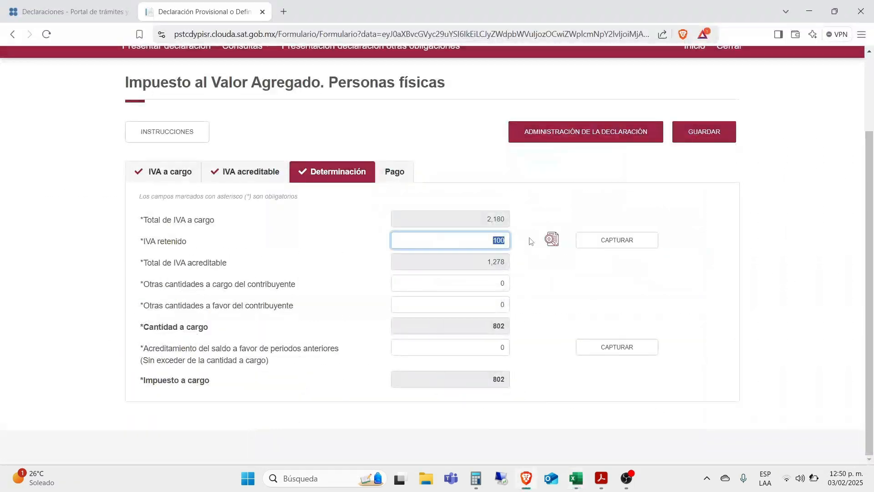
{"action": "key", "text": "BackSpace"}
{"action": "left_click", "coordinate": [502, 242]}
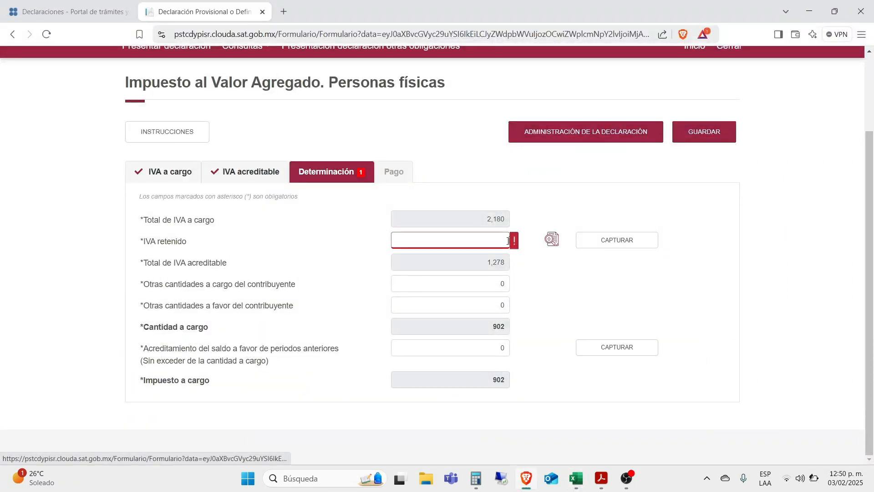
{"action": "type", "text": "0"}
{"action": "key", "text": "Tab"}
{"action": "left_click", "coordinate": [586, 286]}
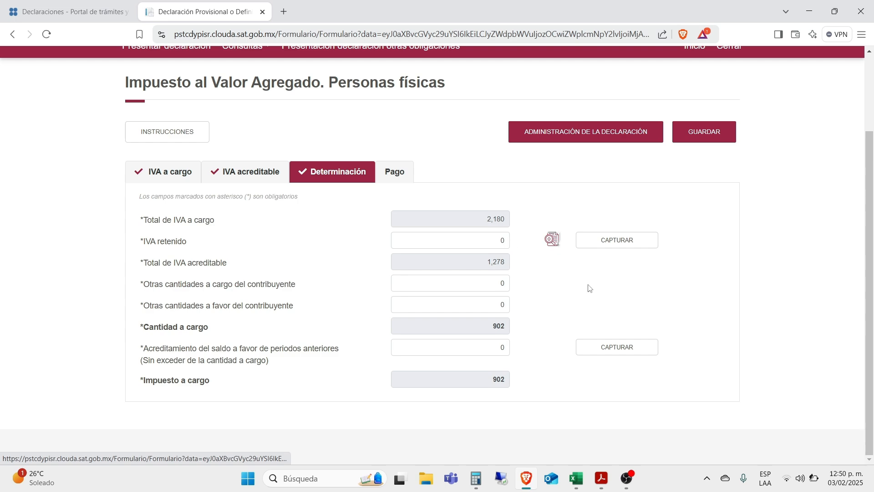
Step: Compare the declaration's Determinación and Pago sections with the January determination and payment rows of the IVA working paper
{"action": "key", "text": "alt+Tab"}
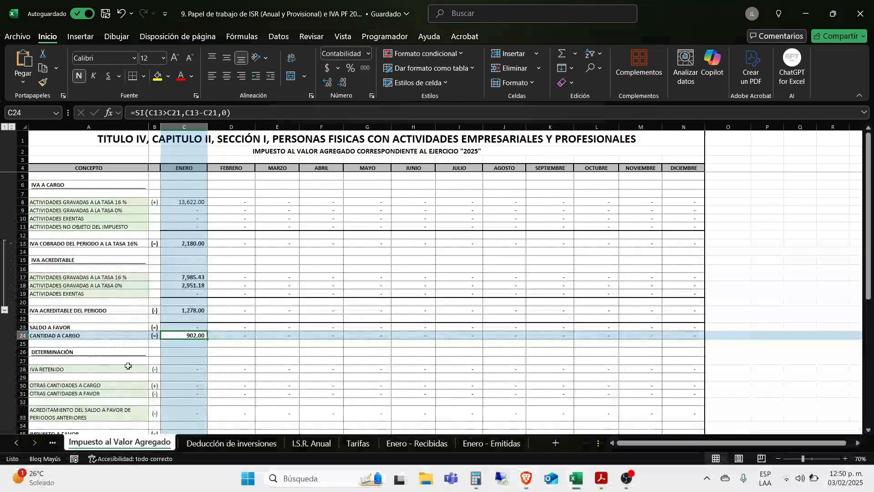
{"action": "key", "text": "alt+Tab"}
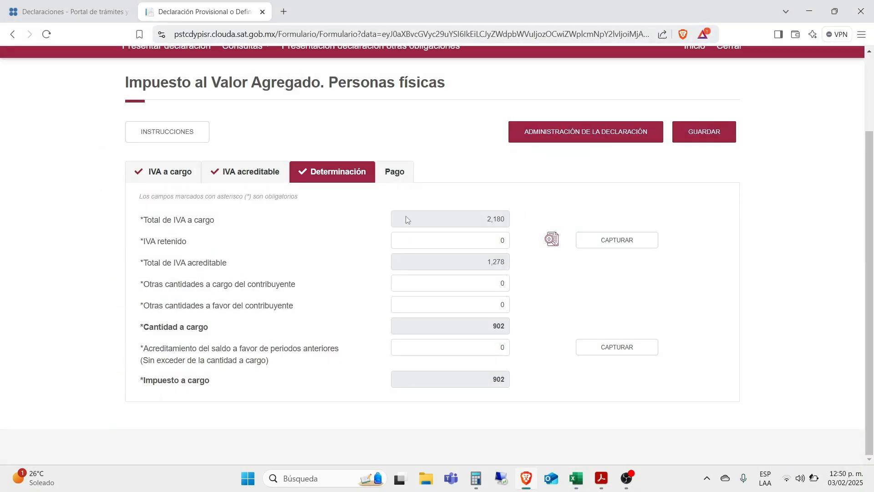
{"action": "left_click", "coordinate": [395, 179]}
{"action": "key", "text": "alt+Tab"}
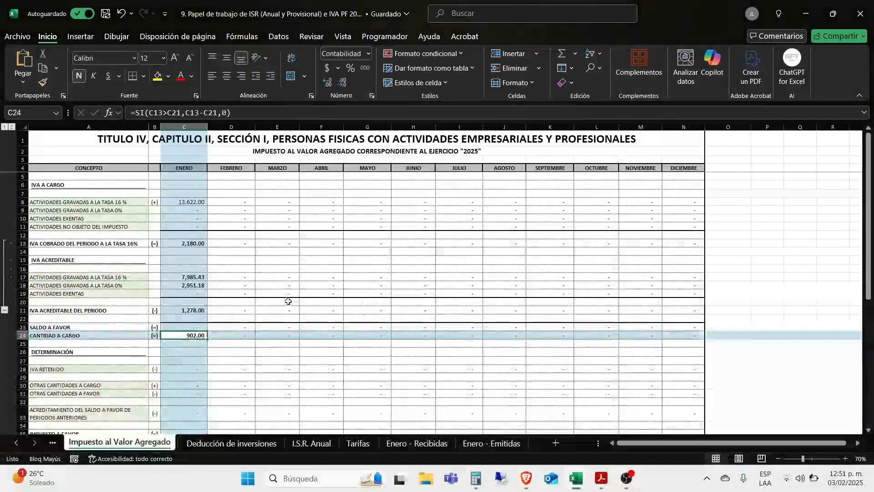
{"action": "scroll", "coordinate": [288, 301], "scroll_direction": "down", "scroll_amount": 5}
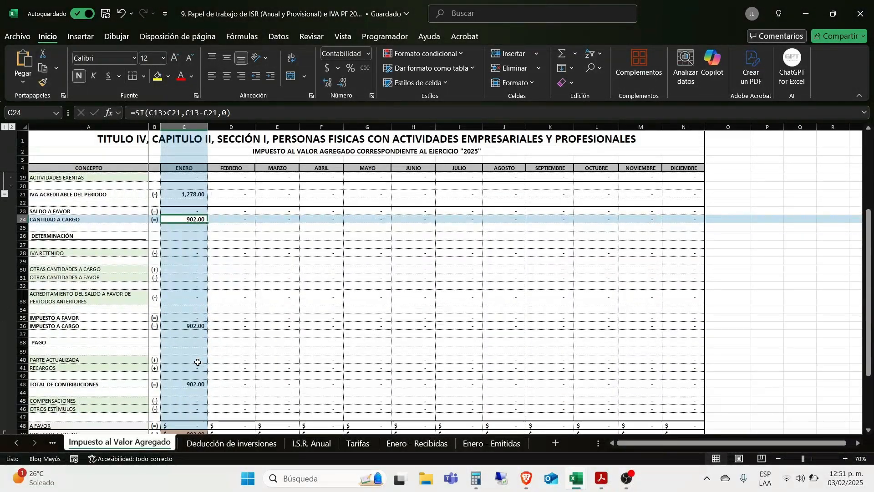
{"action": "key", "text": "alt+Tab"}
Step: Save the IVA declaration and return to the declaration administration page to review the ISR, IVA and total payable
{"action": "left_click", "coordinate": [714, 135]}
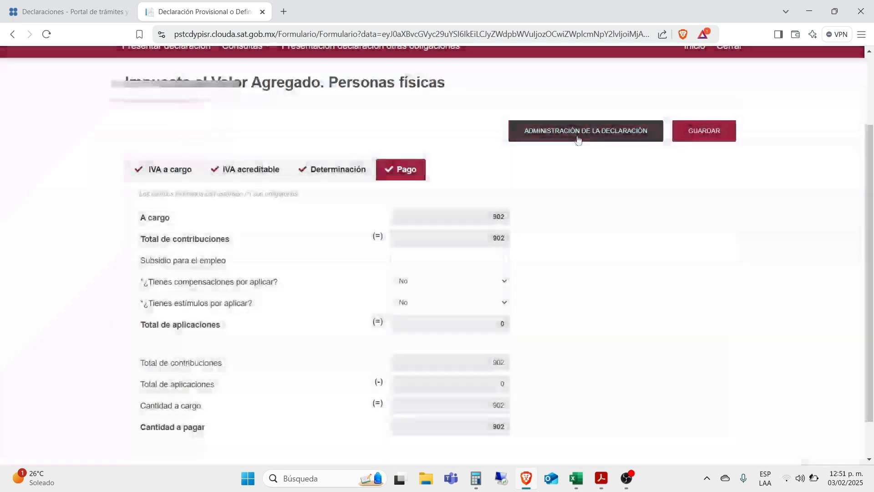
{"action": "left_click", "coordinate": [577, 135]}
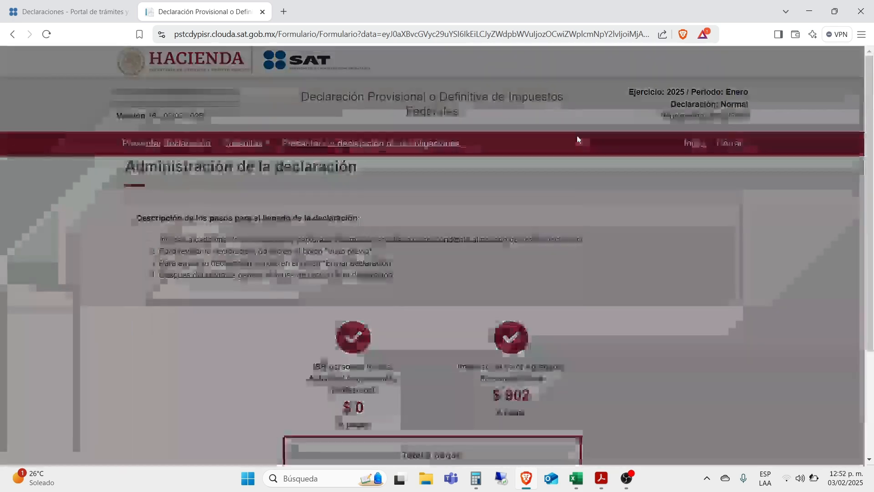
{"action": "scroll", "coordinate": [651, 280], "scroll_direction": "down", "scroll_amount": 3}
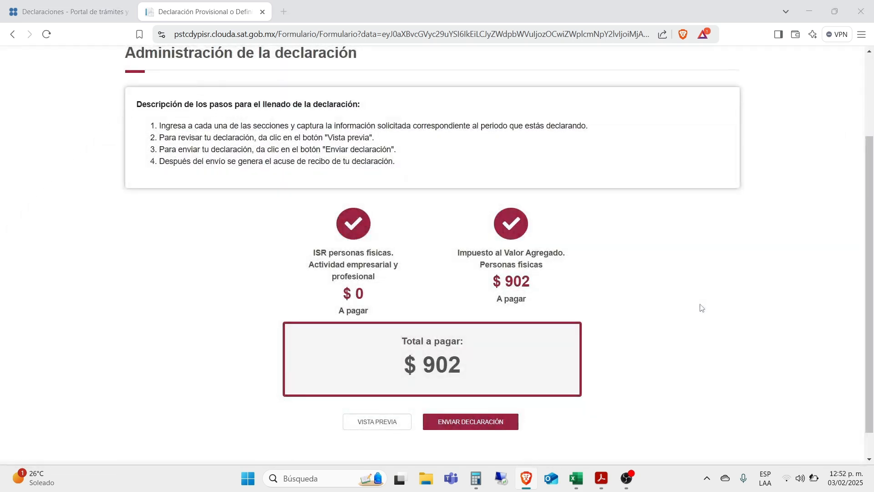
Step: Switch to the Excel working paper and review January's IVA acreditable activity rows 17 to 19 and the creditable IVA formula in C21
{"action": "key", "text": "alt+Tab"}
{"action": "scroll", "coordinate": [291, 286], "scroll_direction": "up", "scroll_amount": 5}
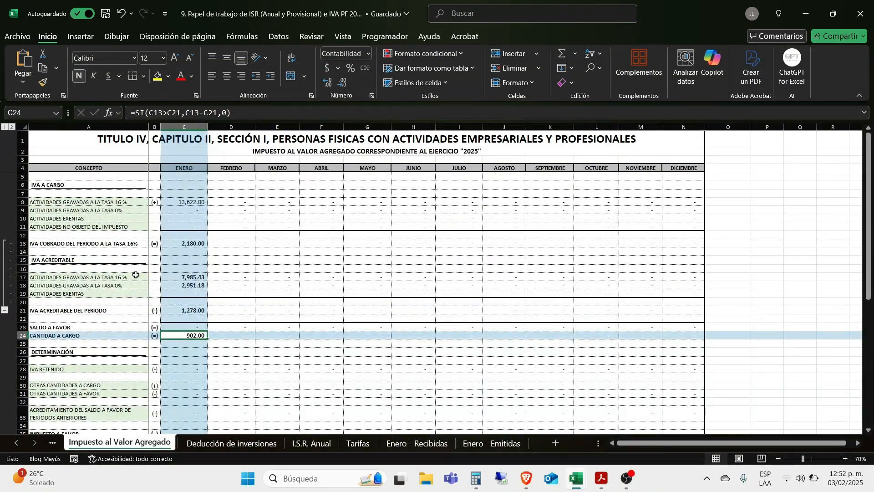
{"action": "left_click_drag", "start_coordinate": [134, 276], "coordinate": [126, 292]}
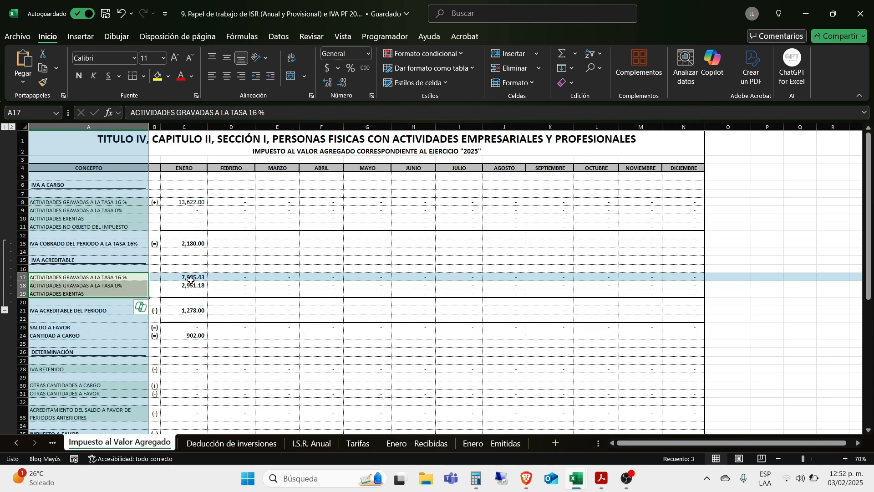
{"action": "left_click", "coordinate": [192, 279]}
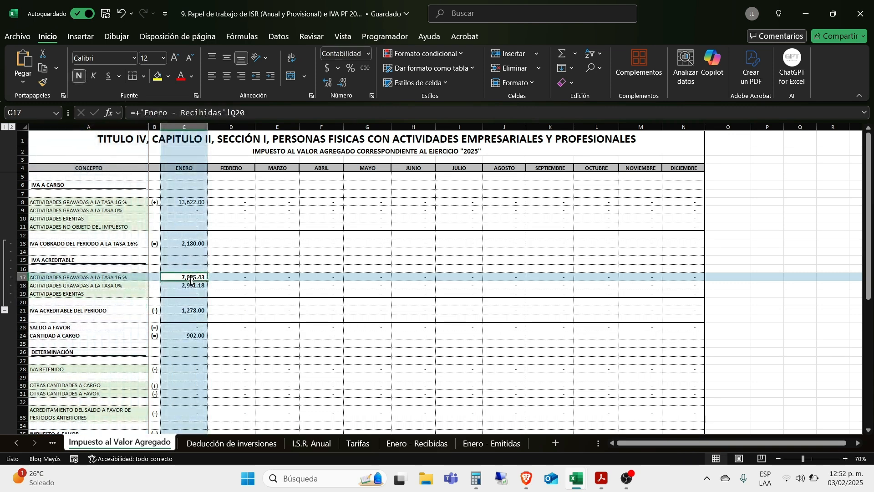
{"action": "scroll", "coordinate": [192, 308], "scroll_direction": "down", "scroll_amount": 1}
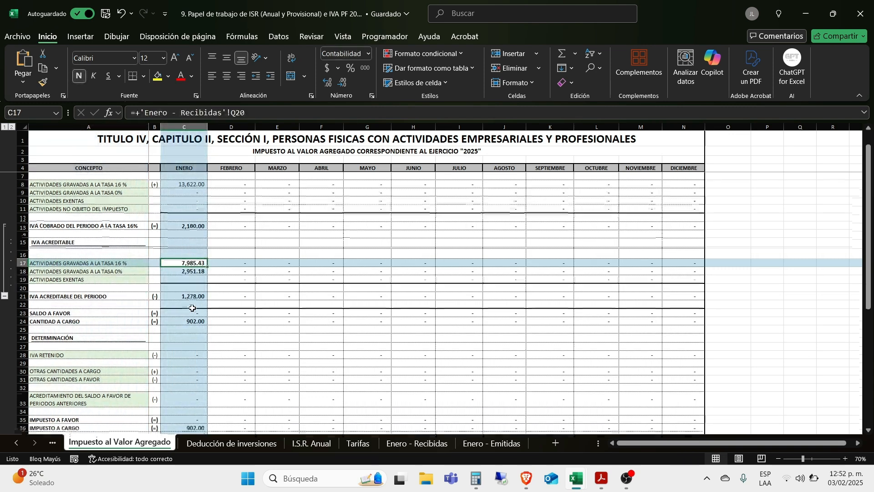
{"action": "left_click", "coordinate": [182, 287]}
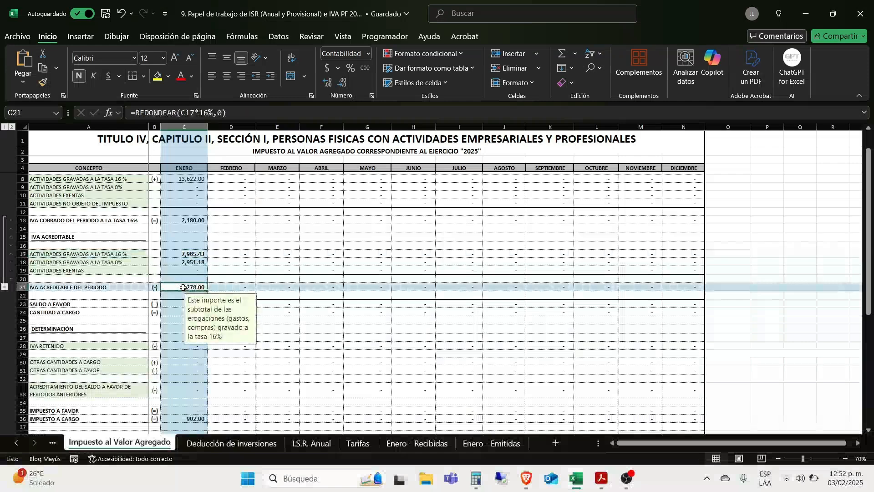
Step: Review January's Pago rows in the IVA working paper, including Otros estímulos in C46 and Cantidad a pagar
{"action": "scroll", "coordinate": [182, 288], "scroll_direction": "down", "scroll_amount": 6}
{"action": "scroll", "coordinate": [183, 287], "scroll_direction": "down", "scroll_amount": 2}
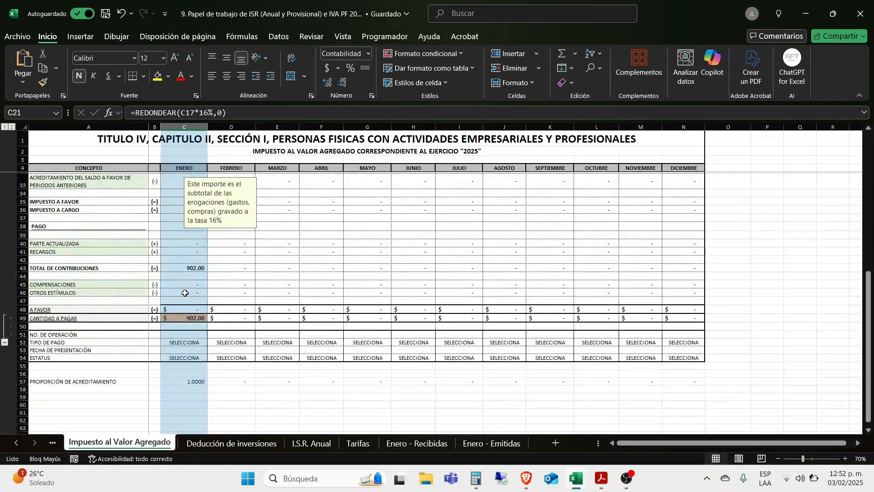
{"action": "left_click", "coordinate": [188, 289]}
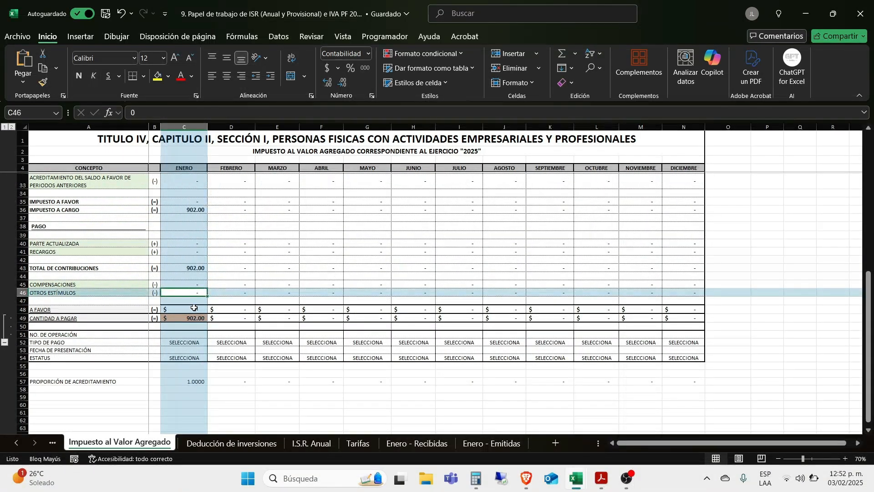
{"action": "left_click", "coordinate": [477, 254]}
Step: Open the Impuesto Sobre la Renta sheet to review January's income and authorized deductions
{"action": "scroll", "coordinate": [478, 255], "scroll_direction": "up", "scroll_amount": 9}
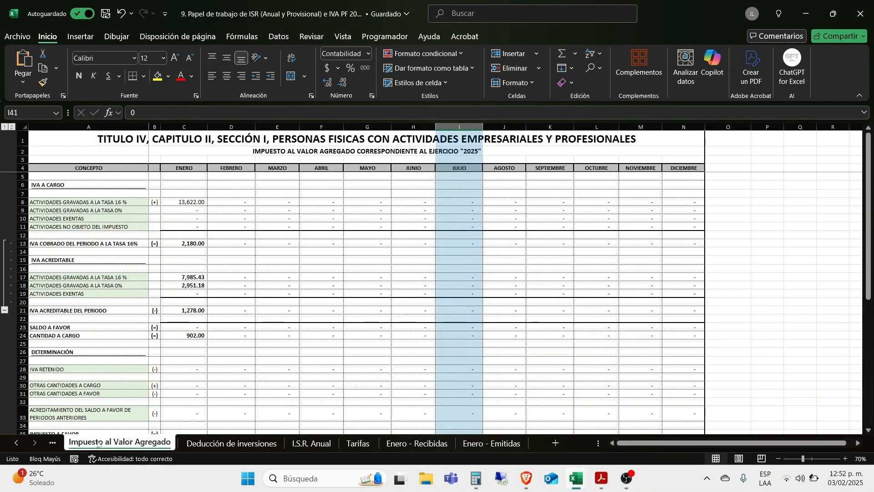
{"action": "left_click", "coordinate": [17, 442]}
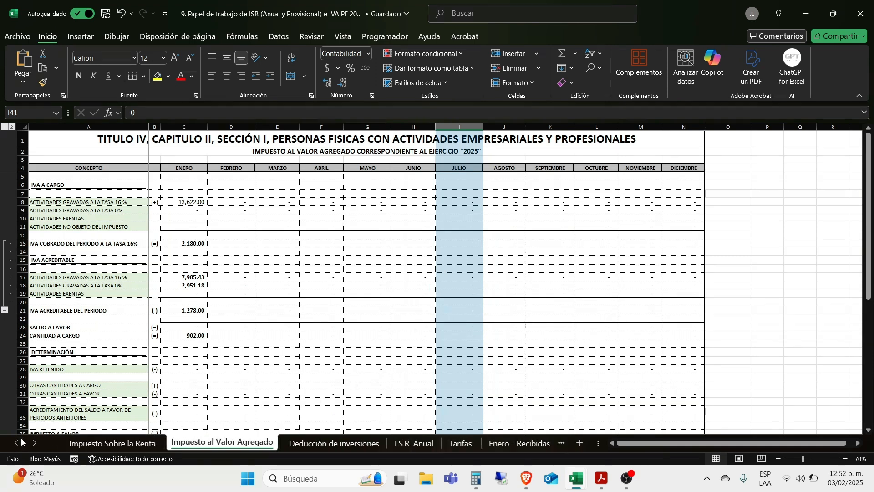
{"action": "left_click", "coordinate": [119, 443]}
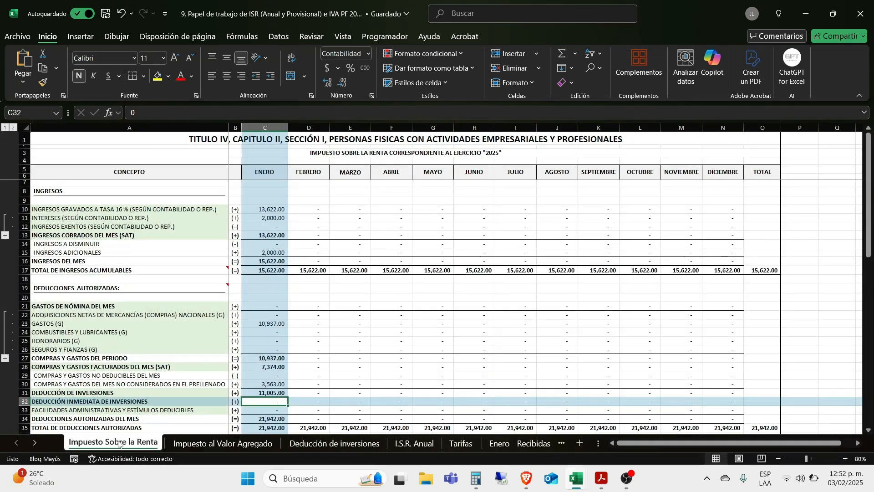